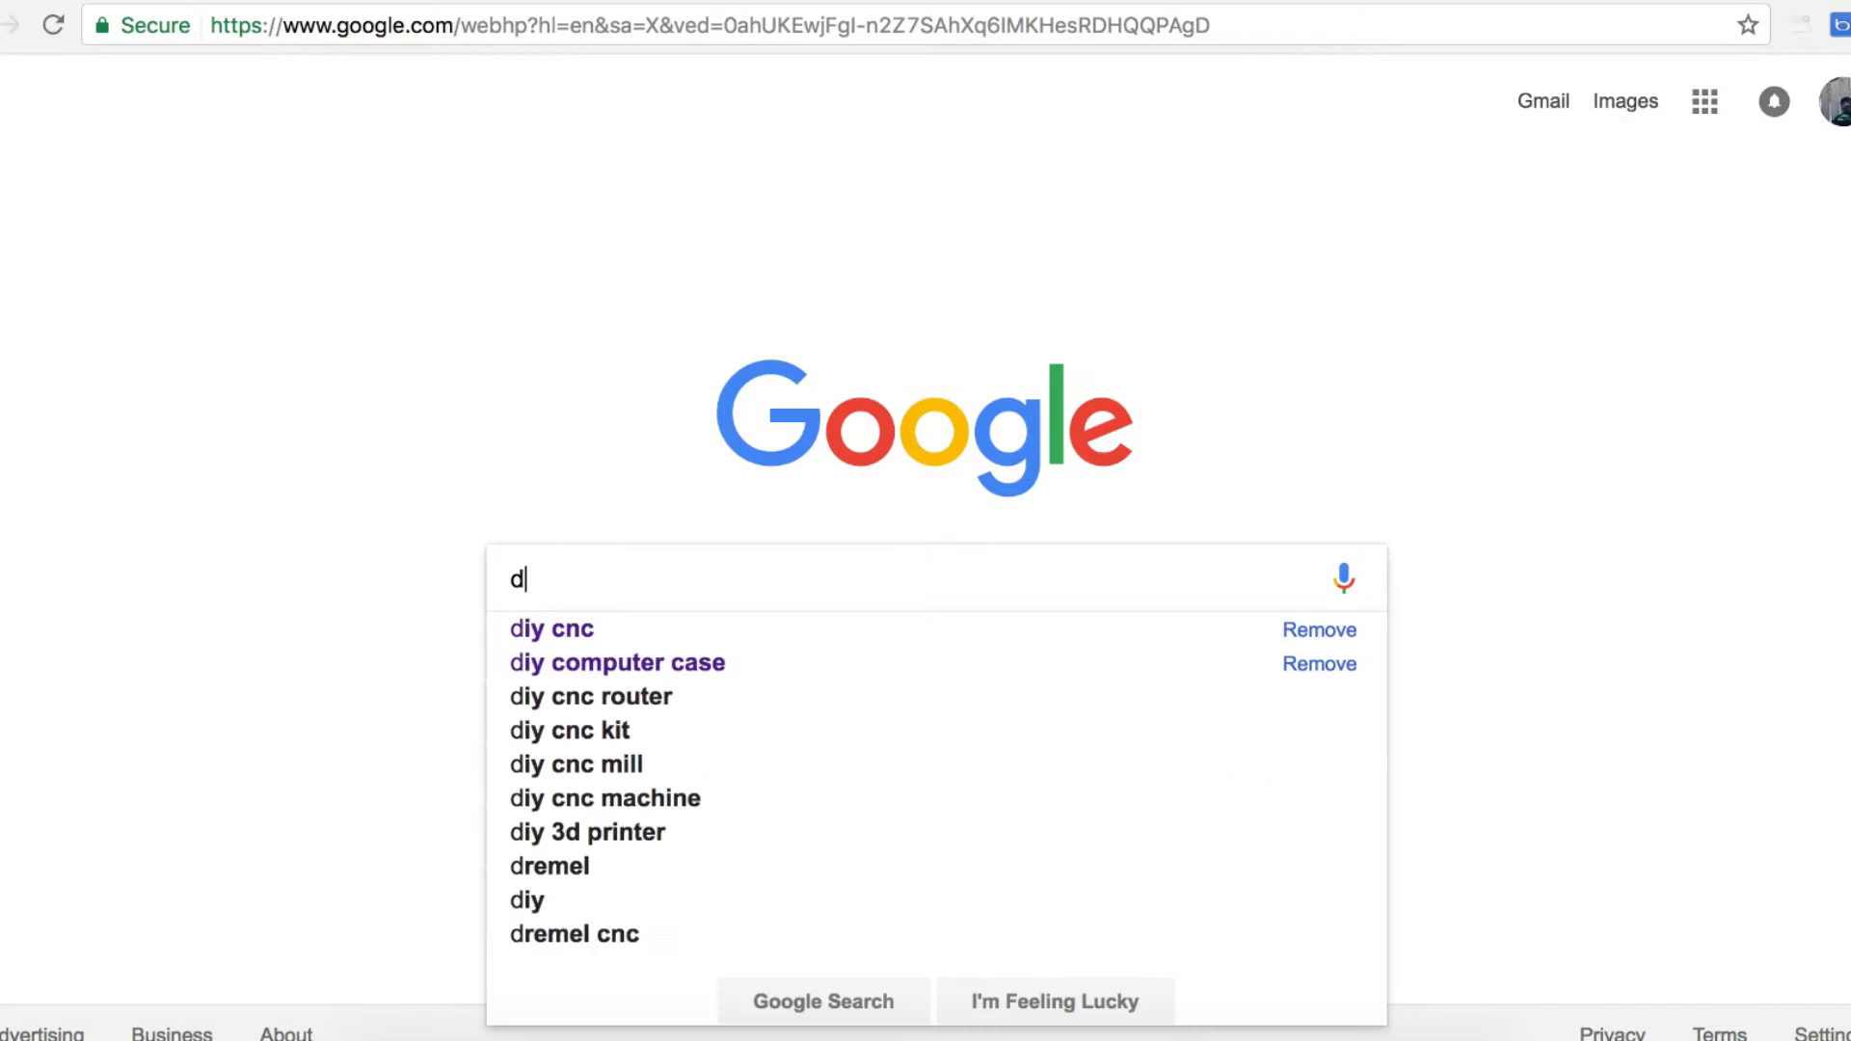
# Search Google for "diy cnc" and view the image results
pyautogui.write('iy cnc')
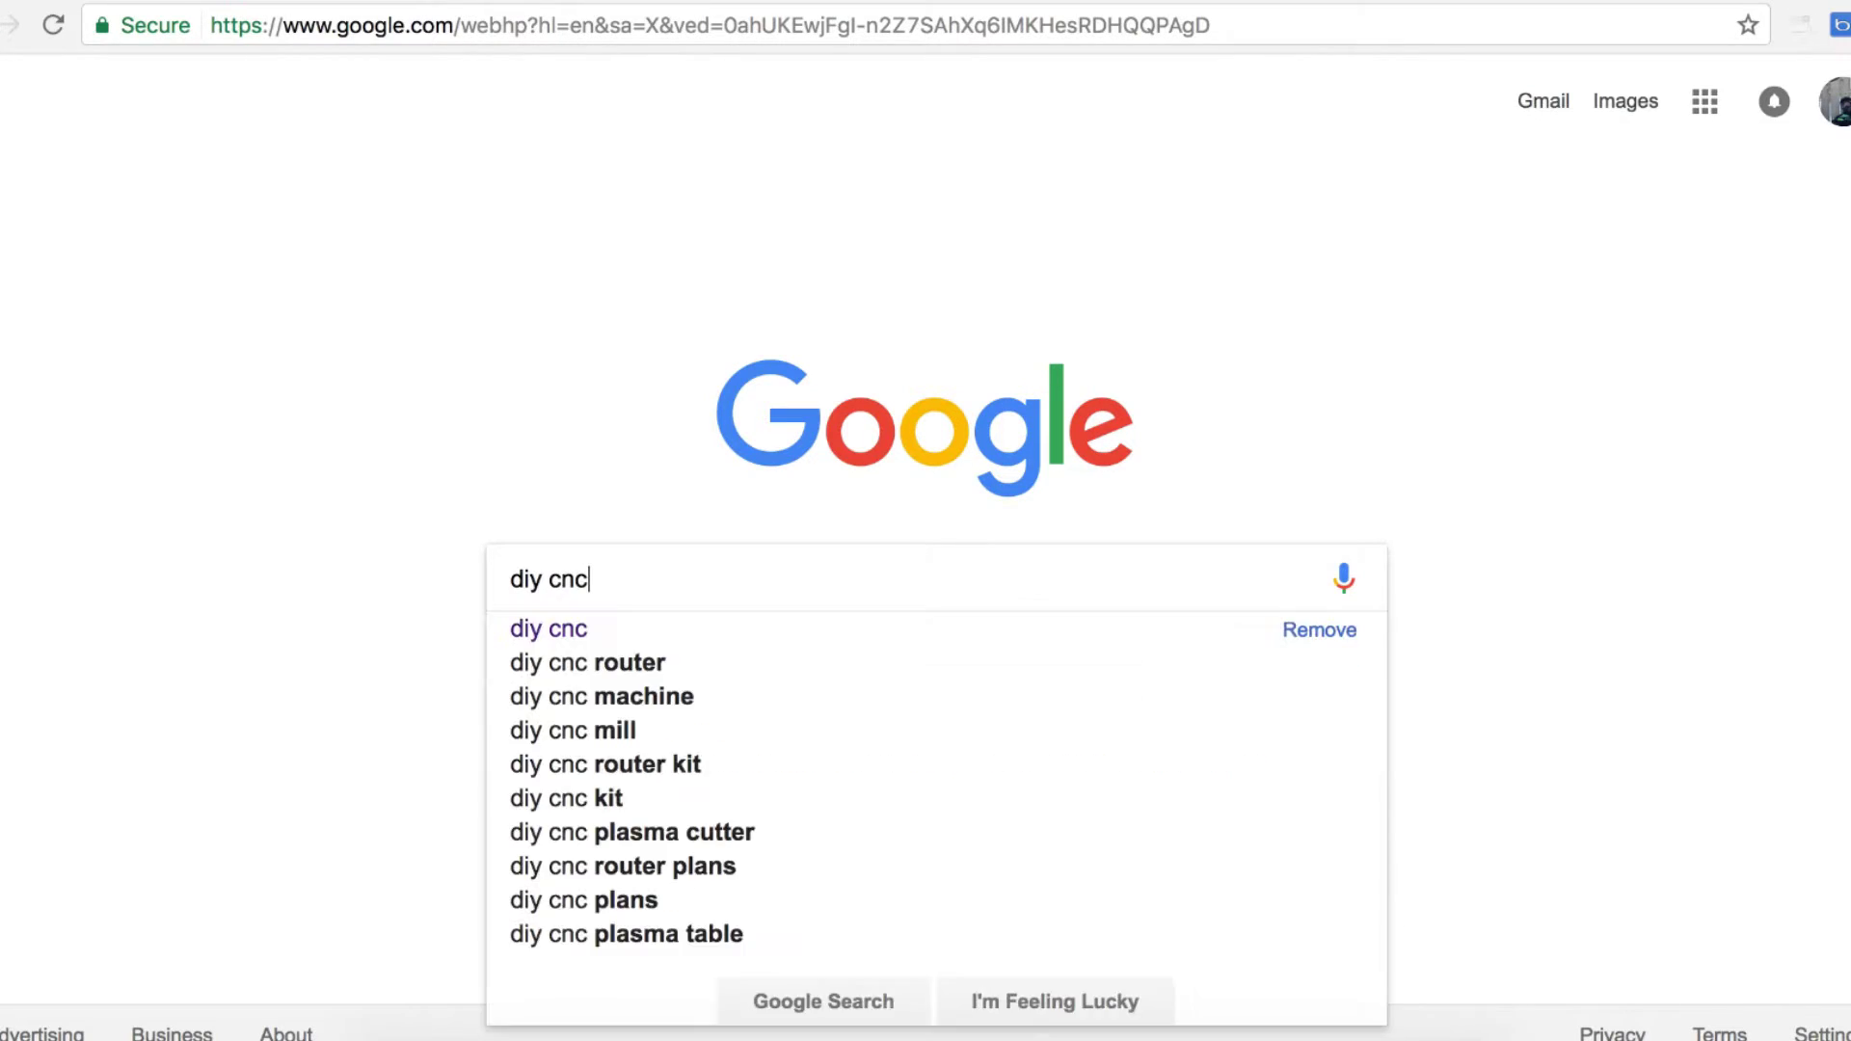
pyautogui.press('Return')
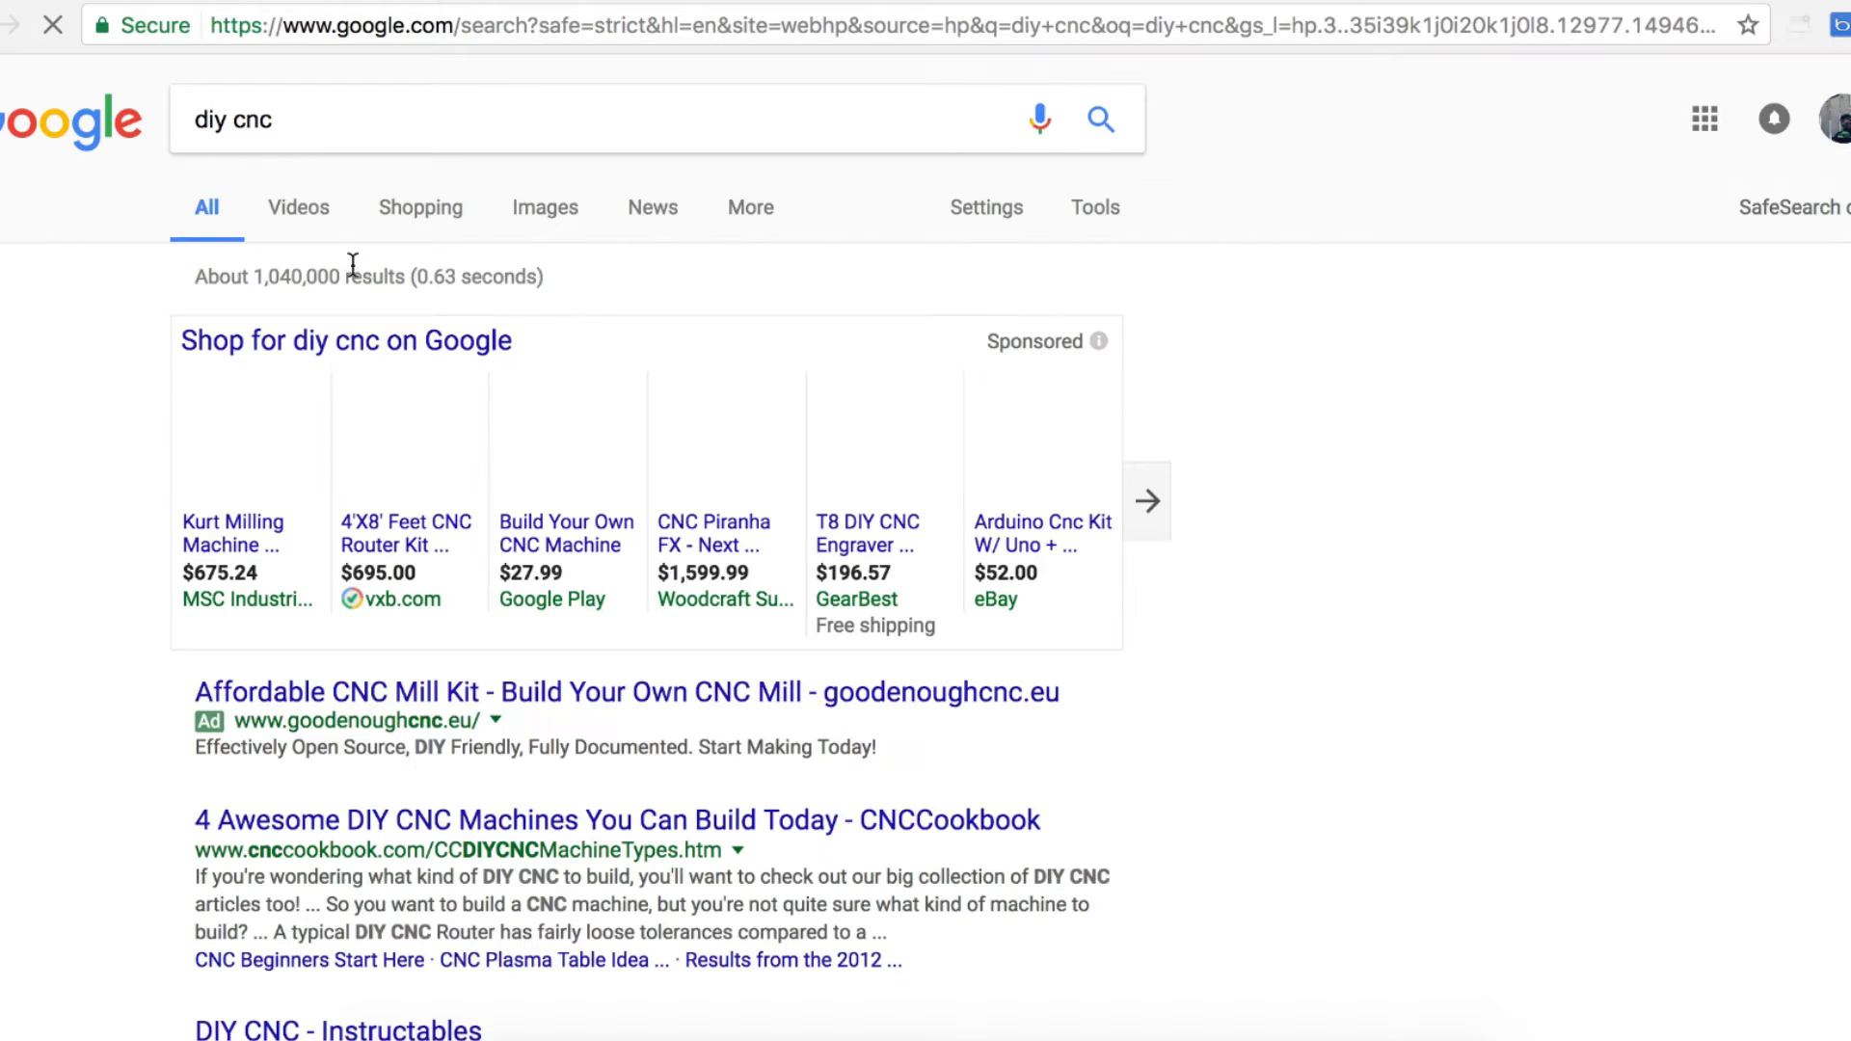
pyautogui.click(544, 212)
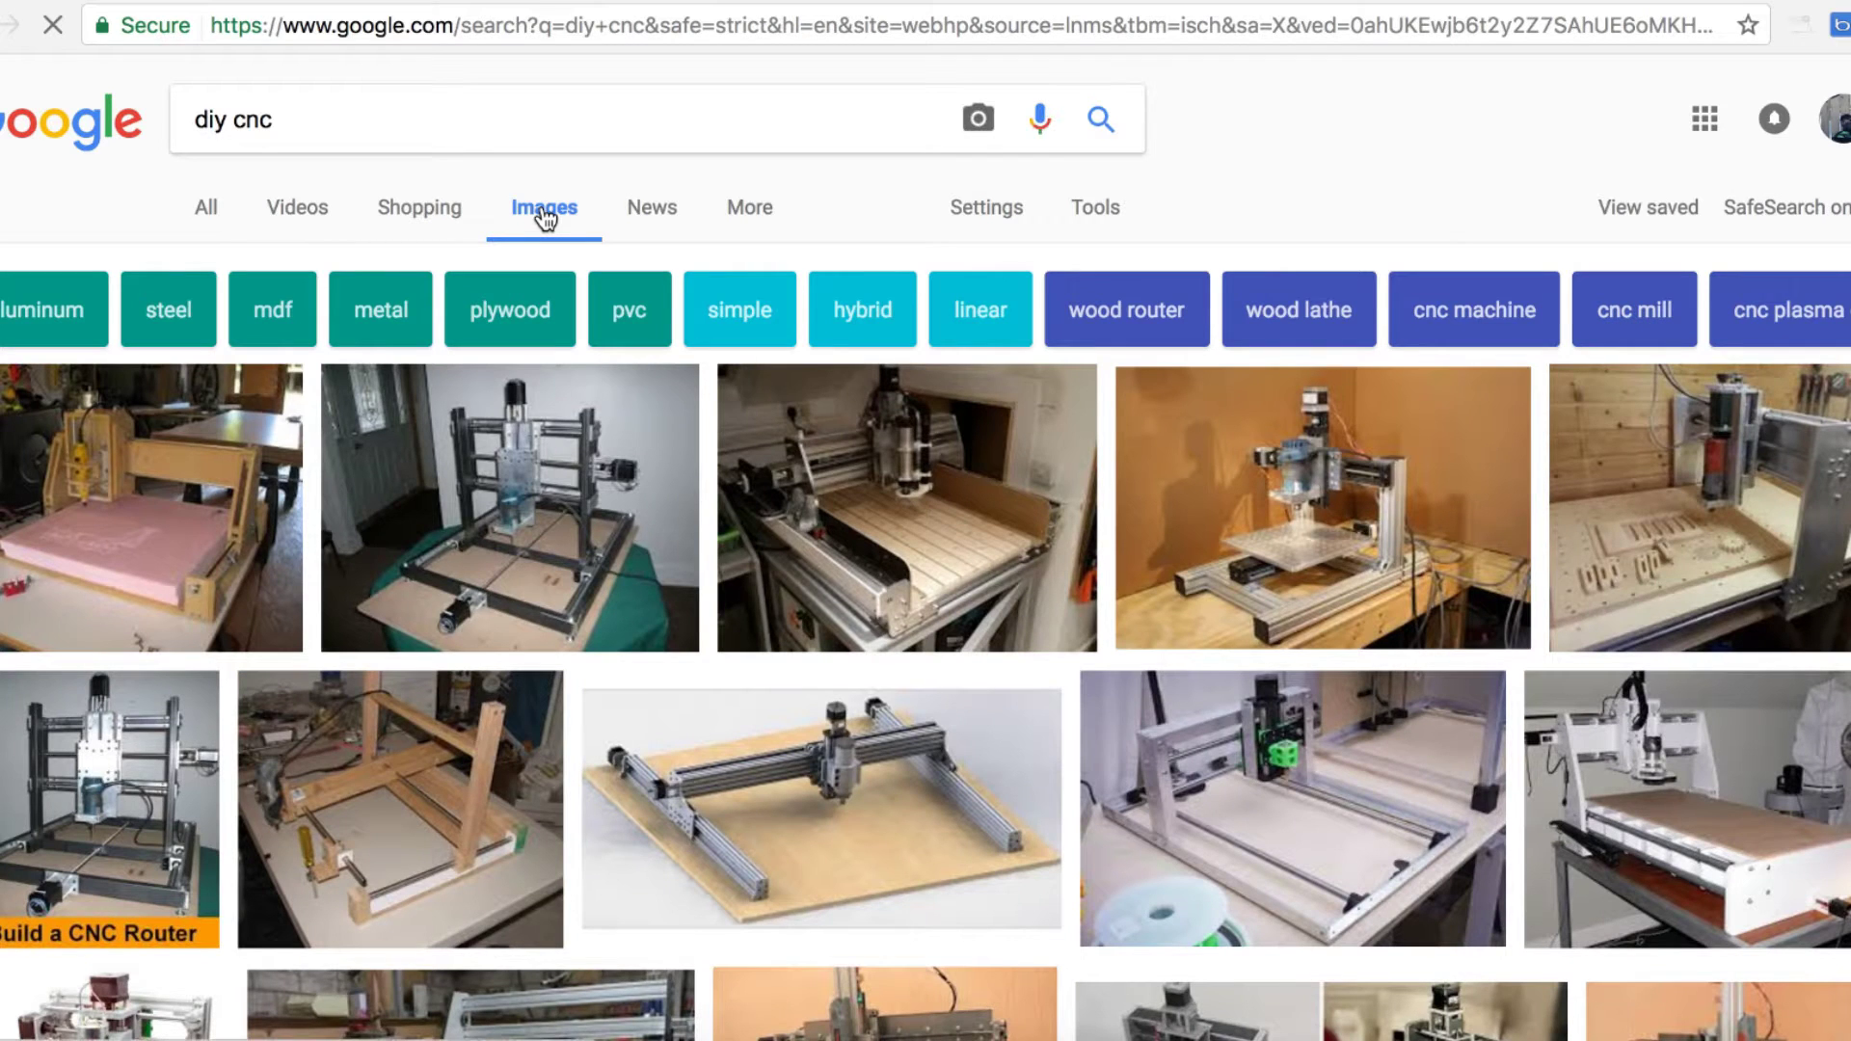
pyautogui.click(216, 568)
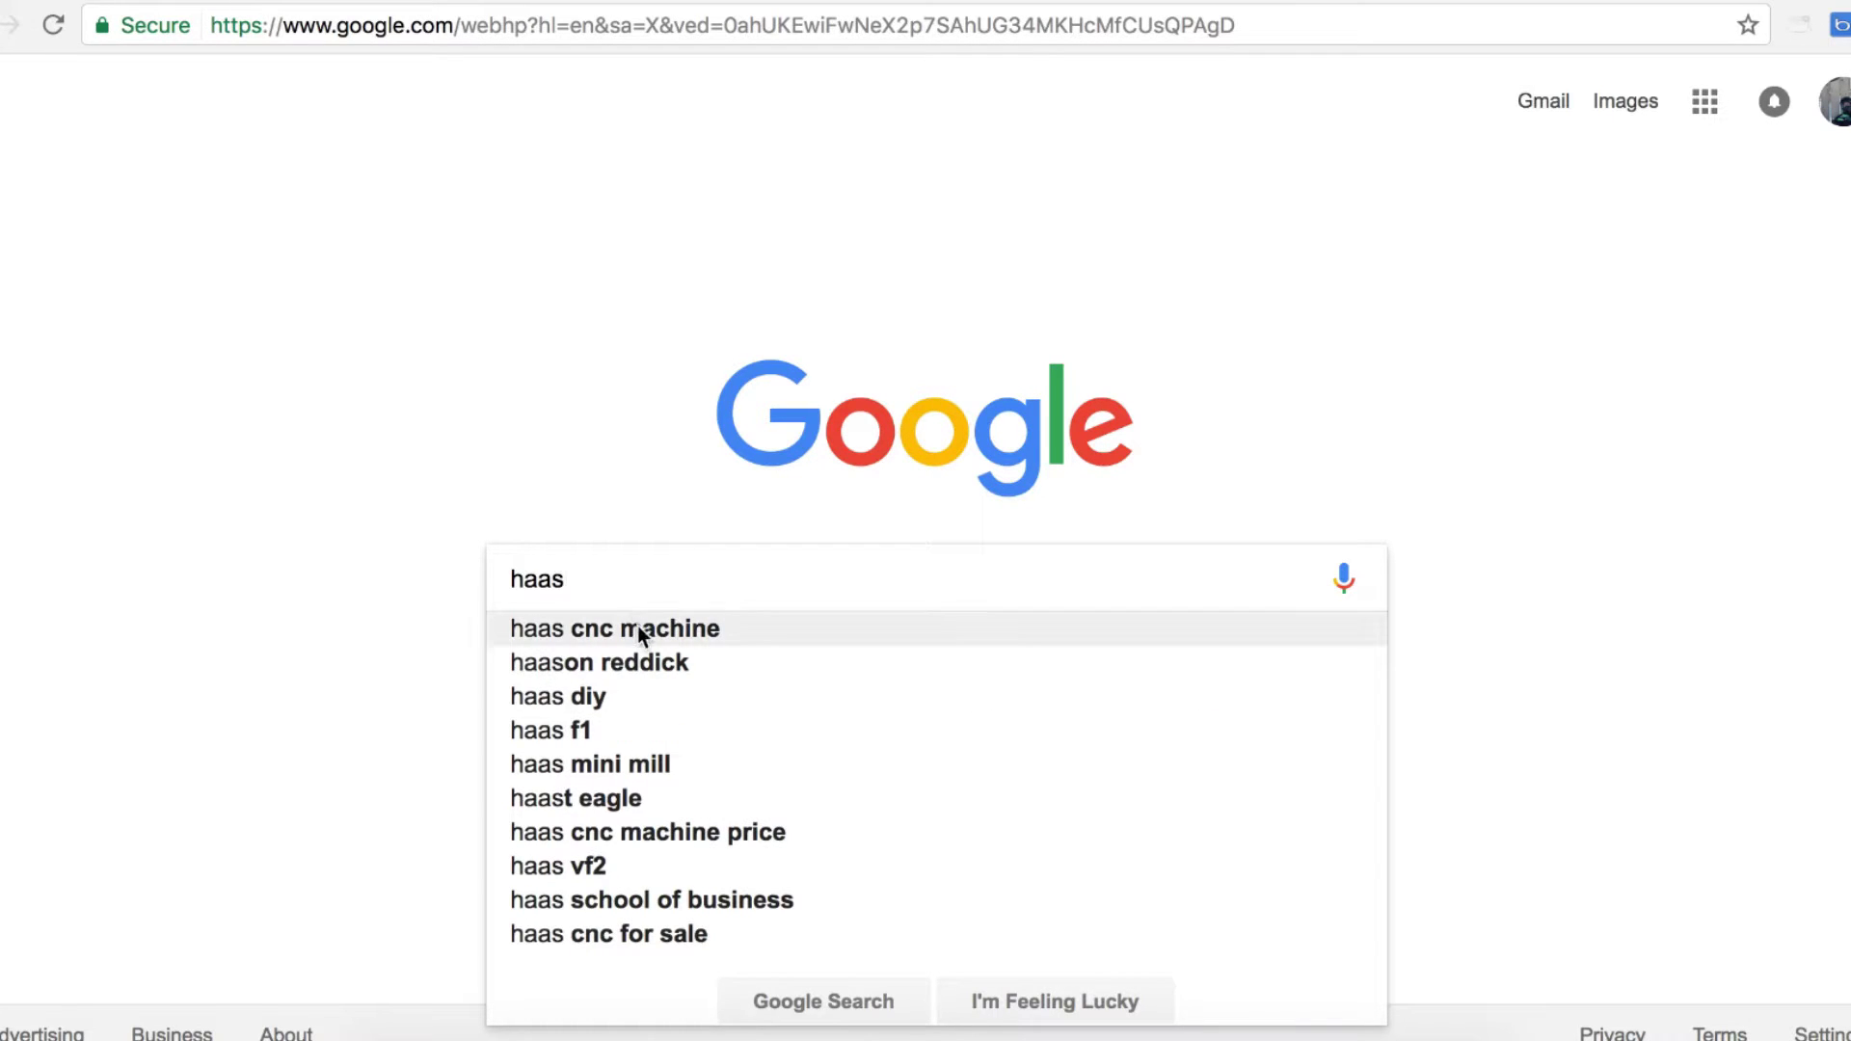
# Search Google for Haas CNC machines and for "tormach", and look through Tormach's PCNC mills page
pyautogui.click(638, 628)
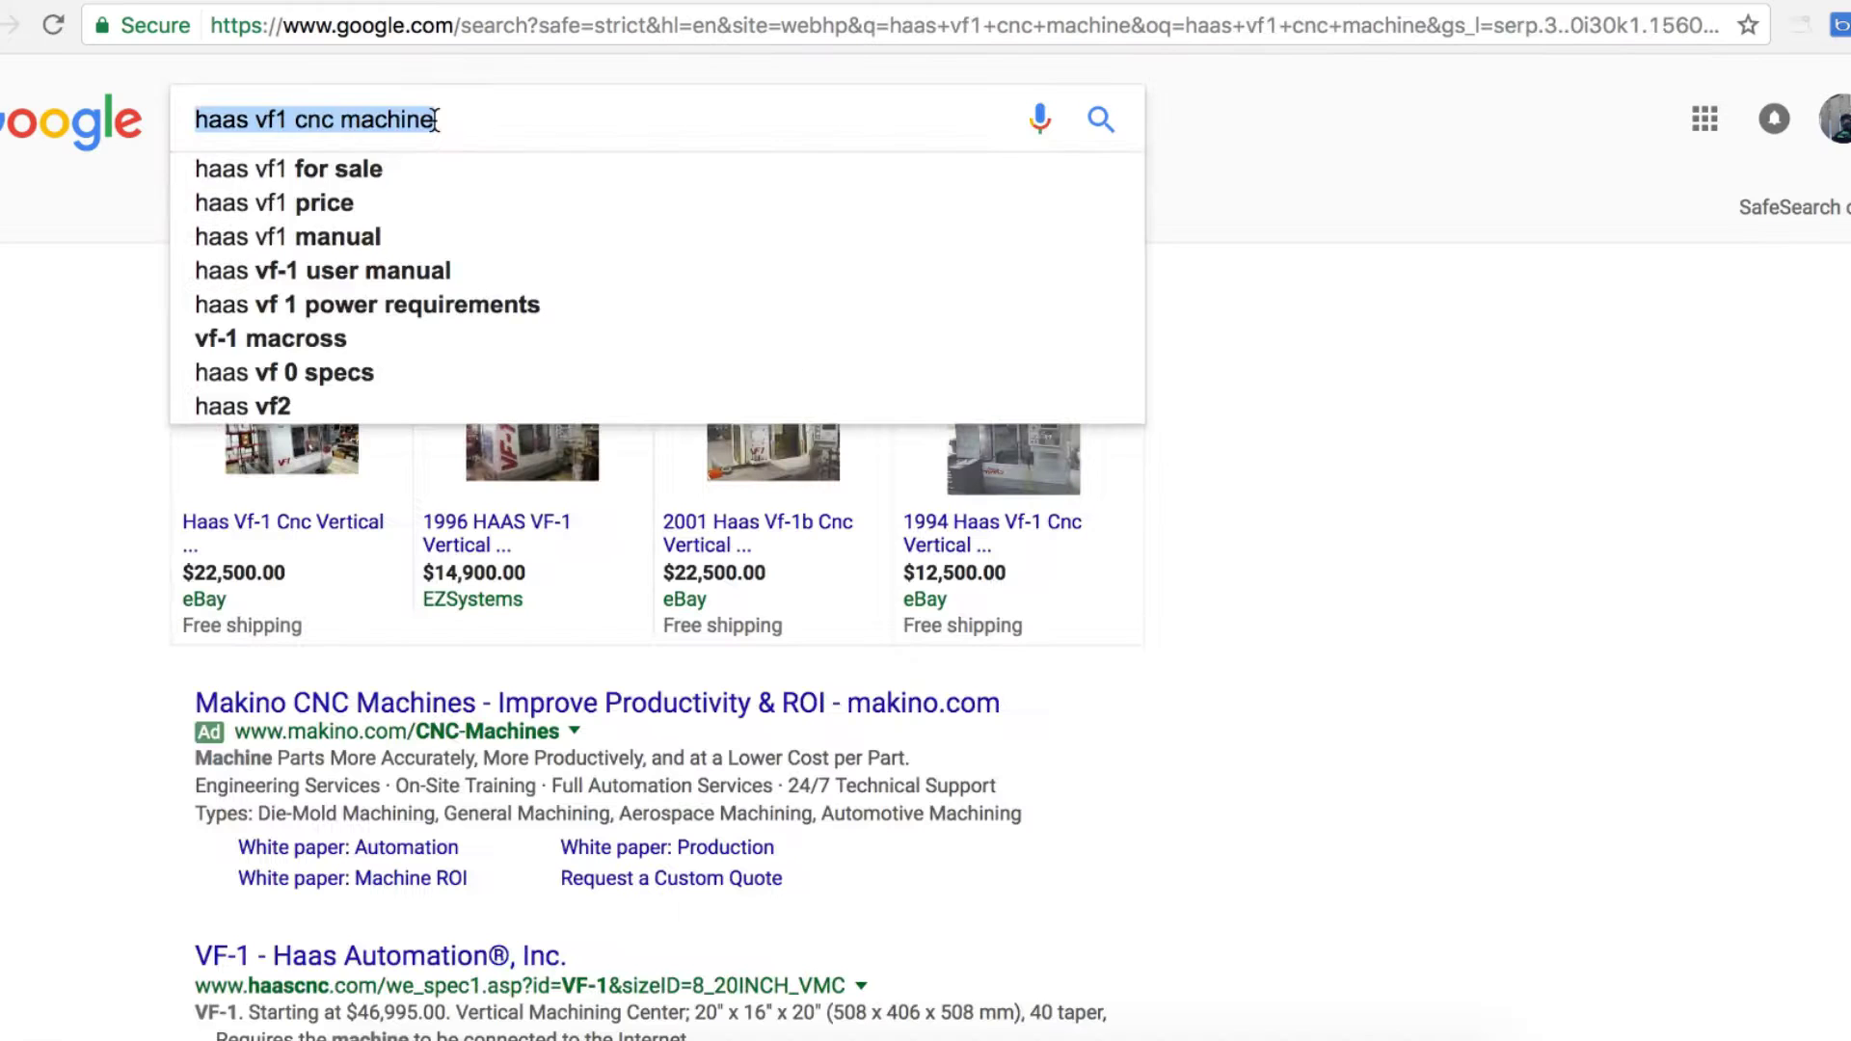
pyautogui.press('BackSpace')
pyautogui.write('tormach')
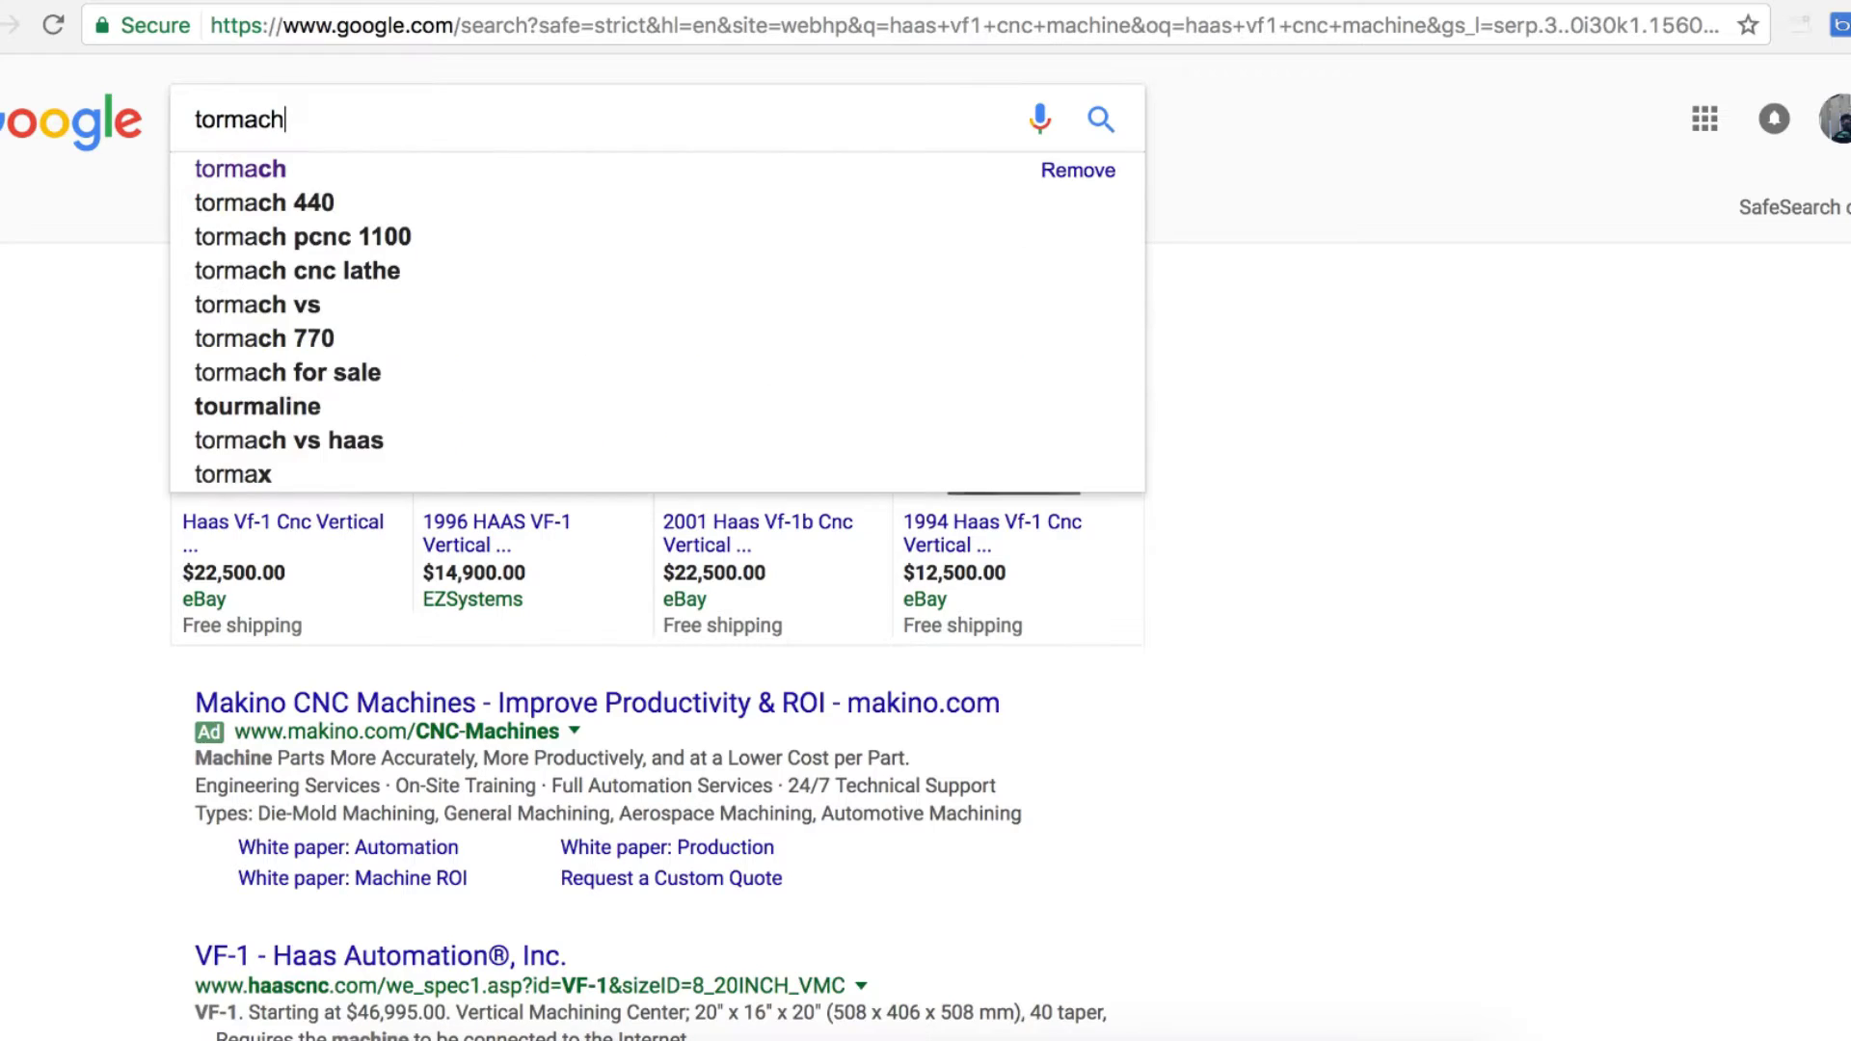
pyautogui.press('Return')
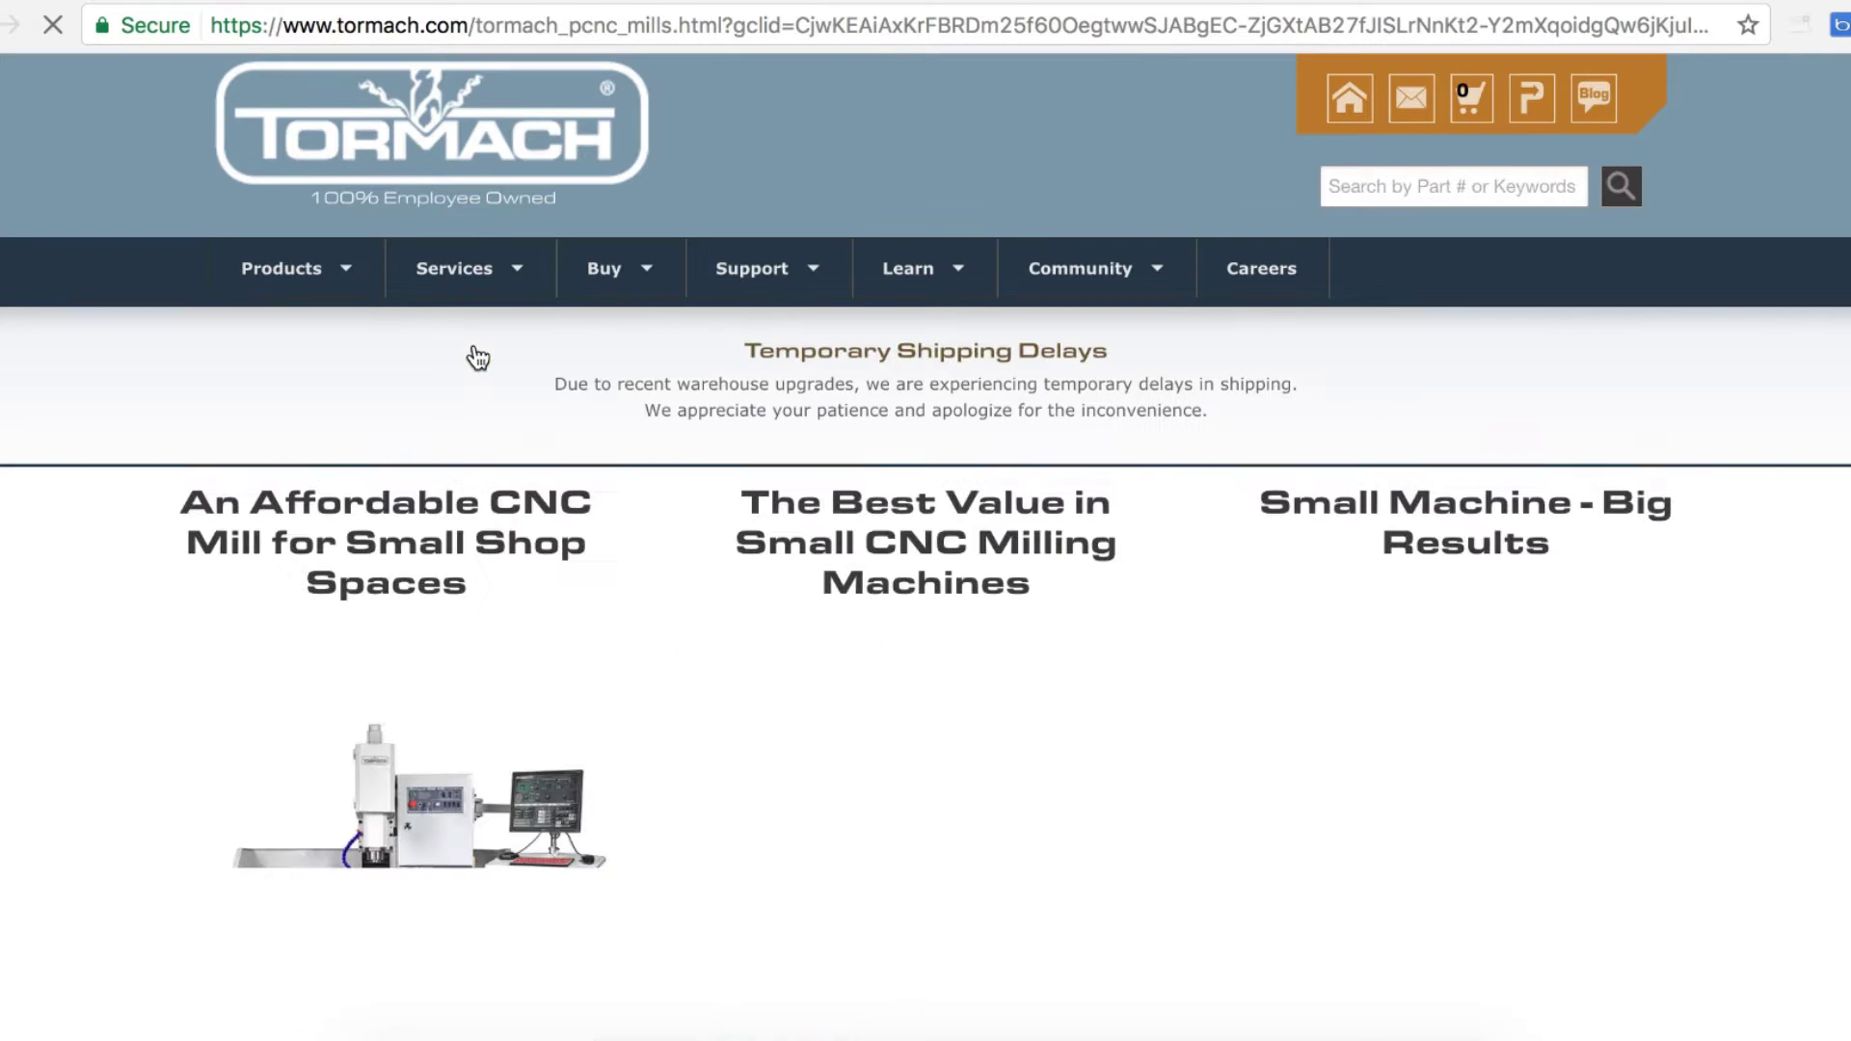
pyautogui.scroll(-3, 557, 570)
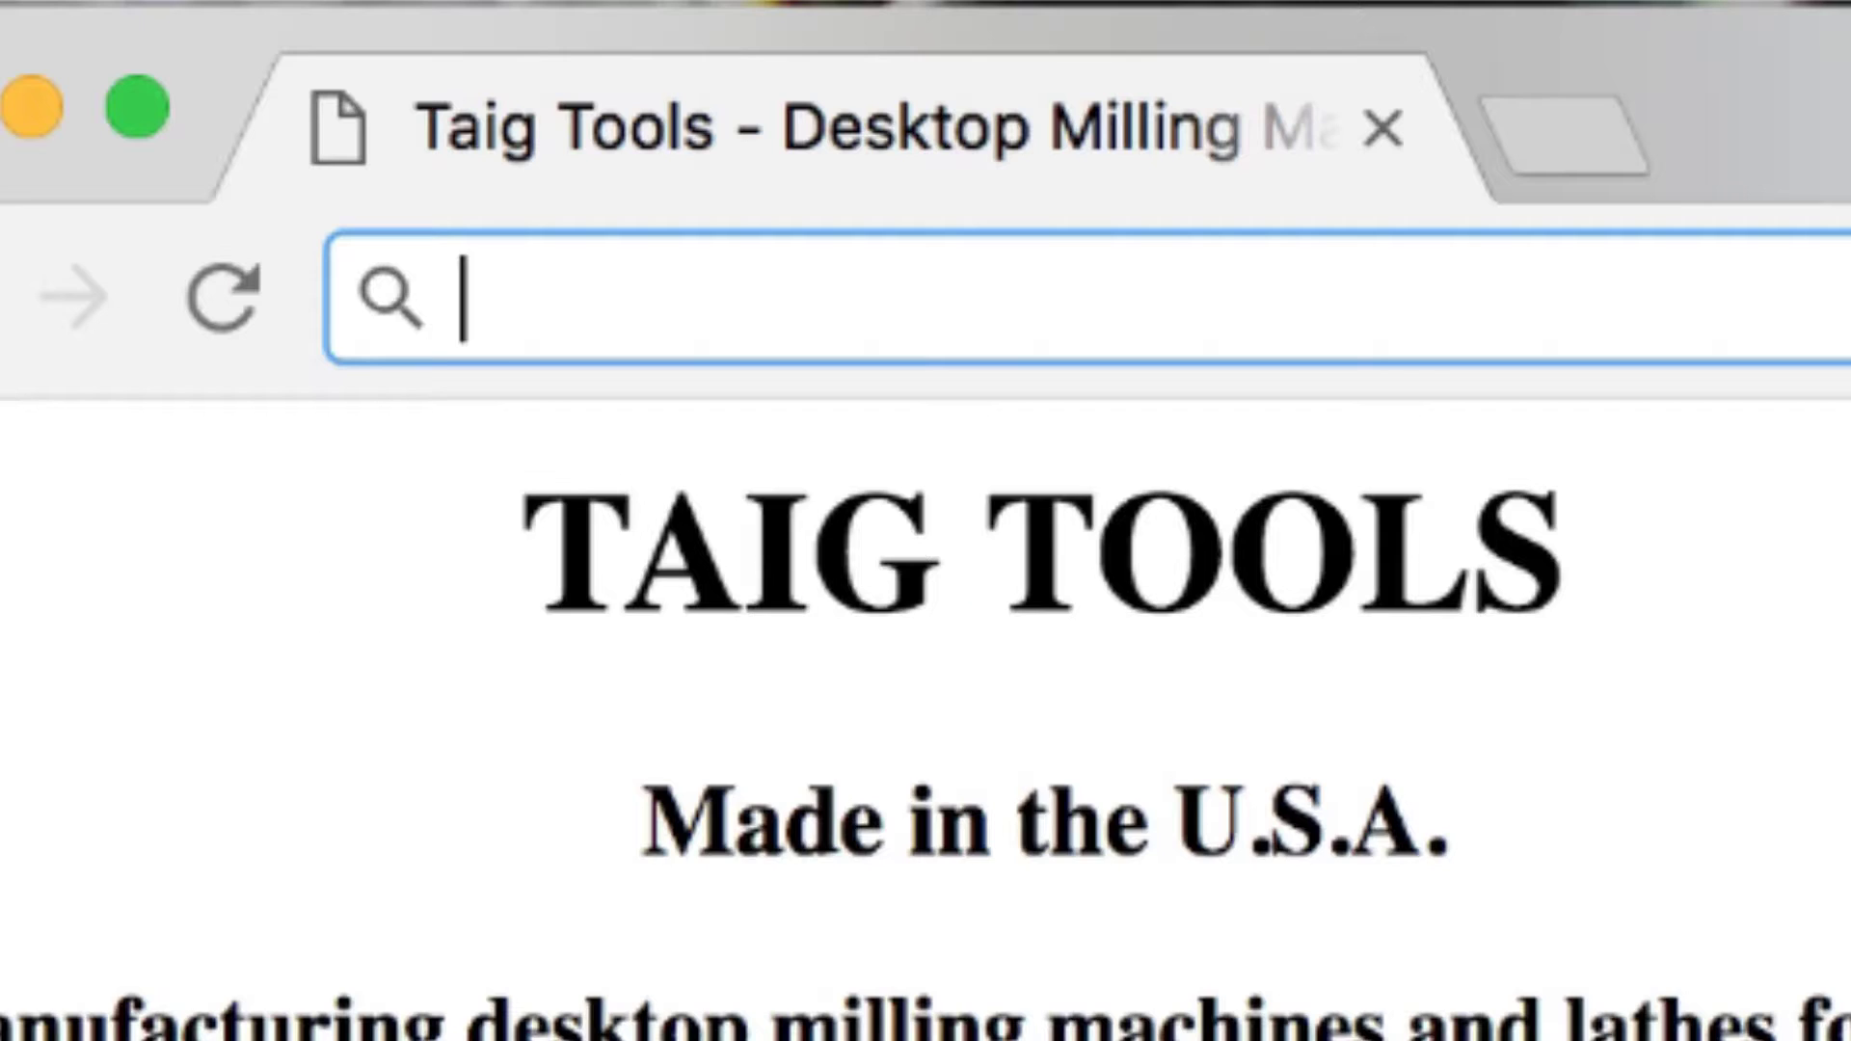
# Go to the ebay.com website
pyautogui.write('ebay.')
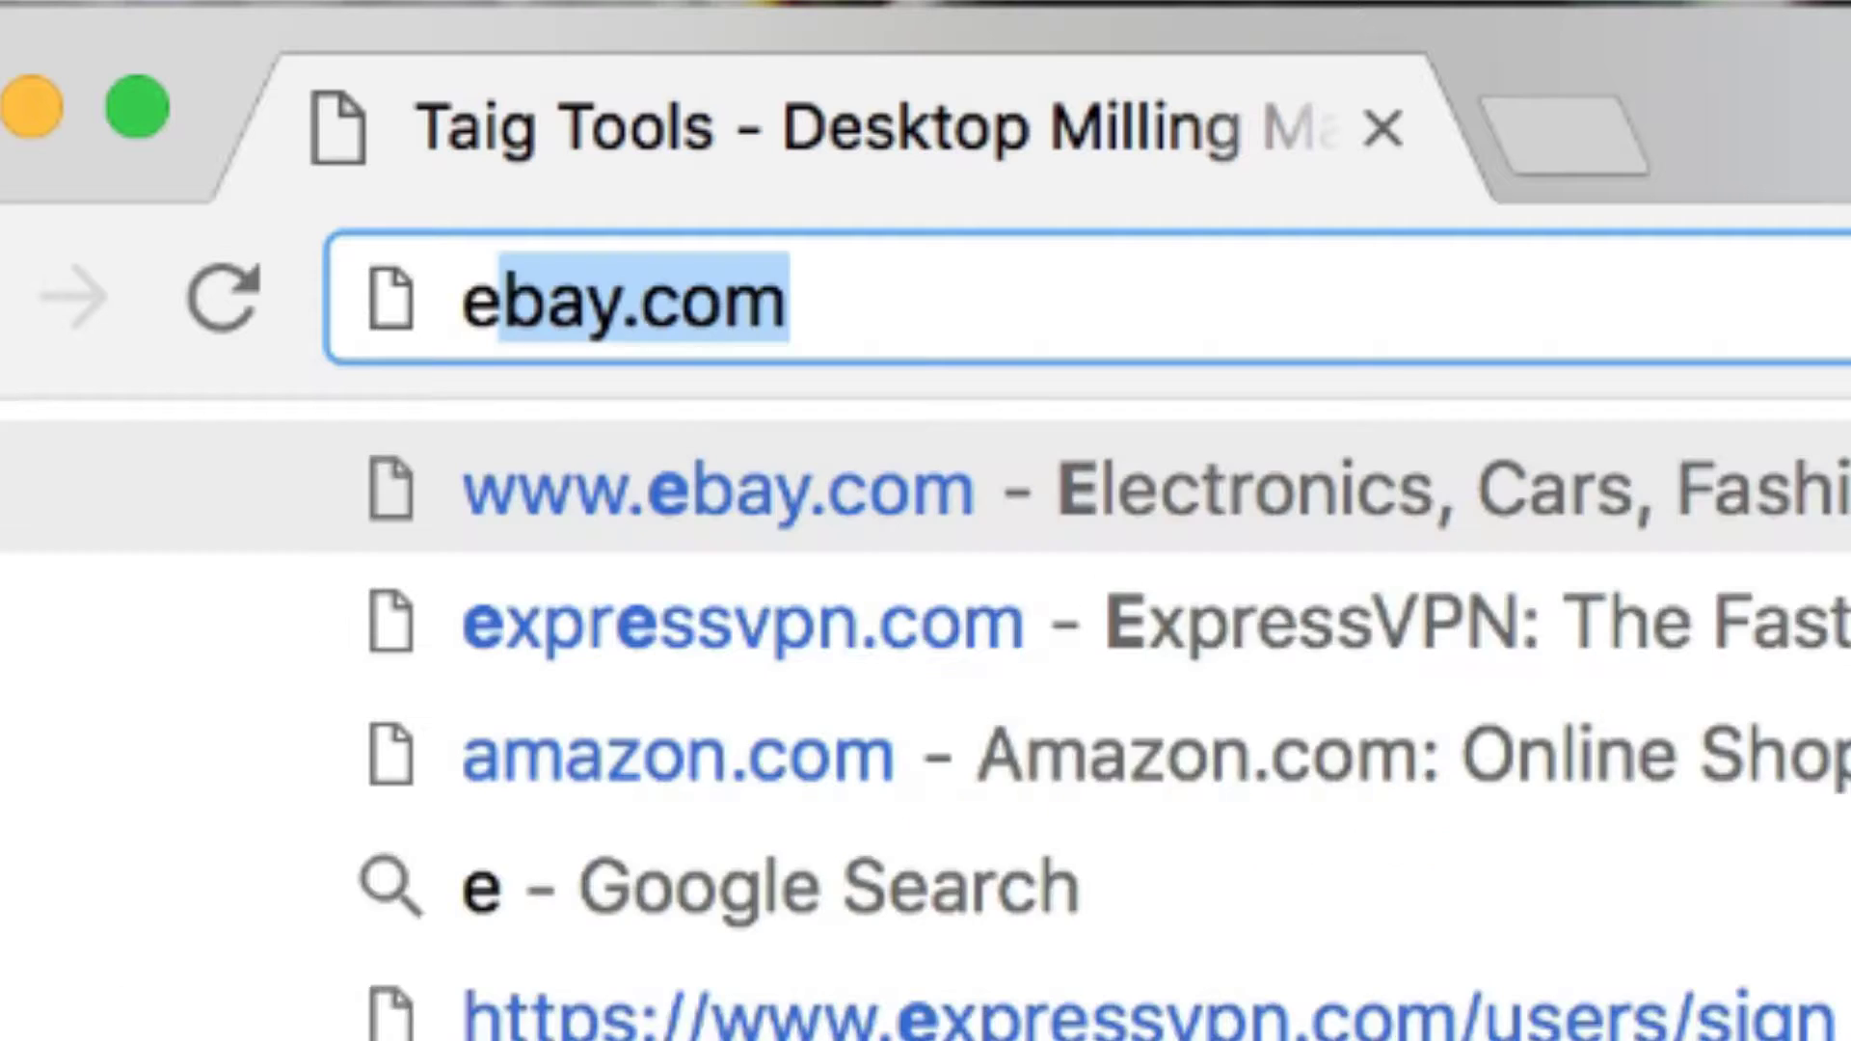
pyautogui.write('com')
pyautogui.press('Return')
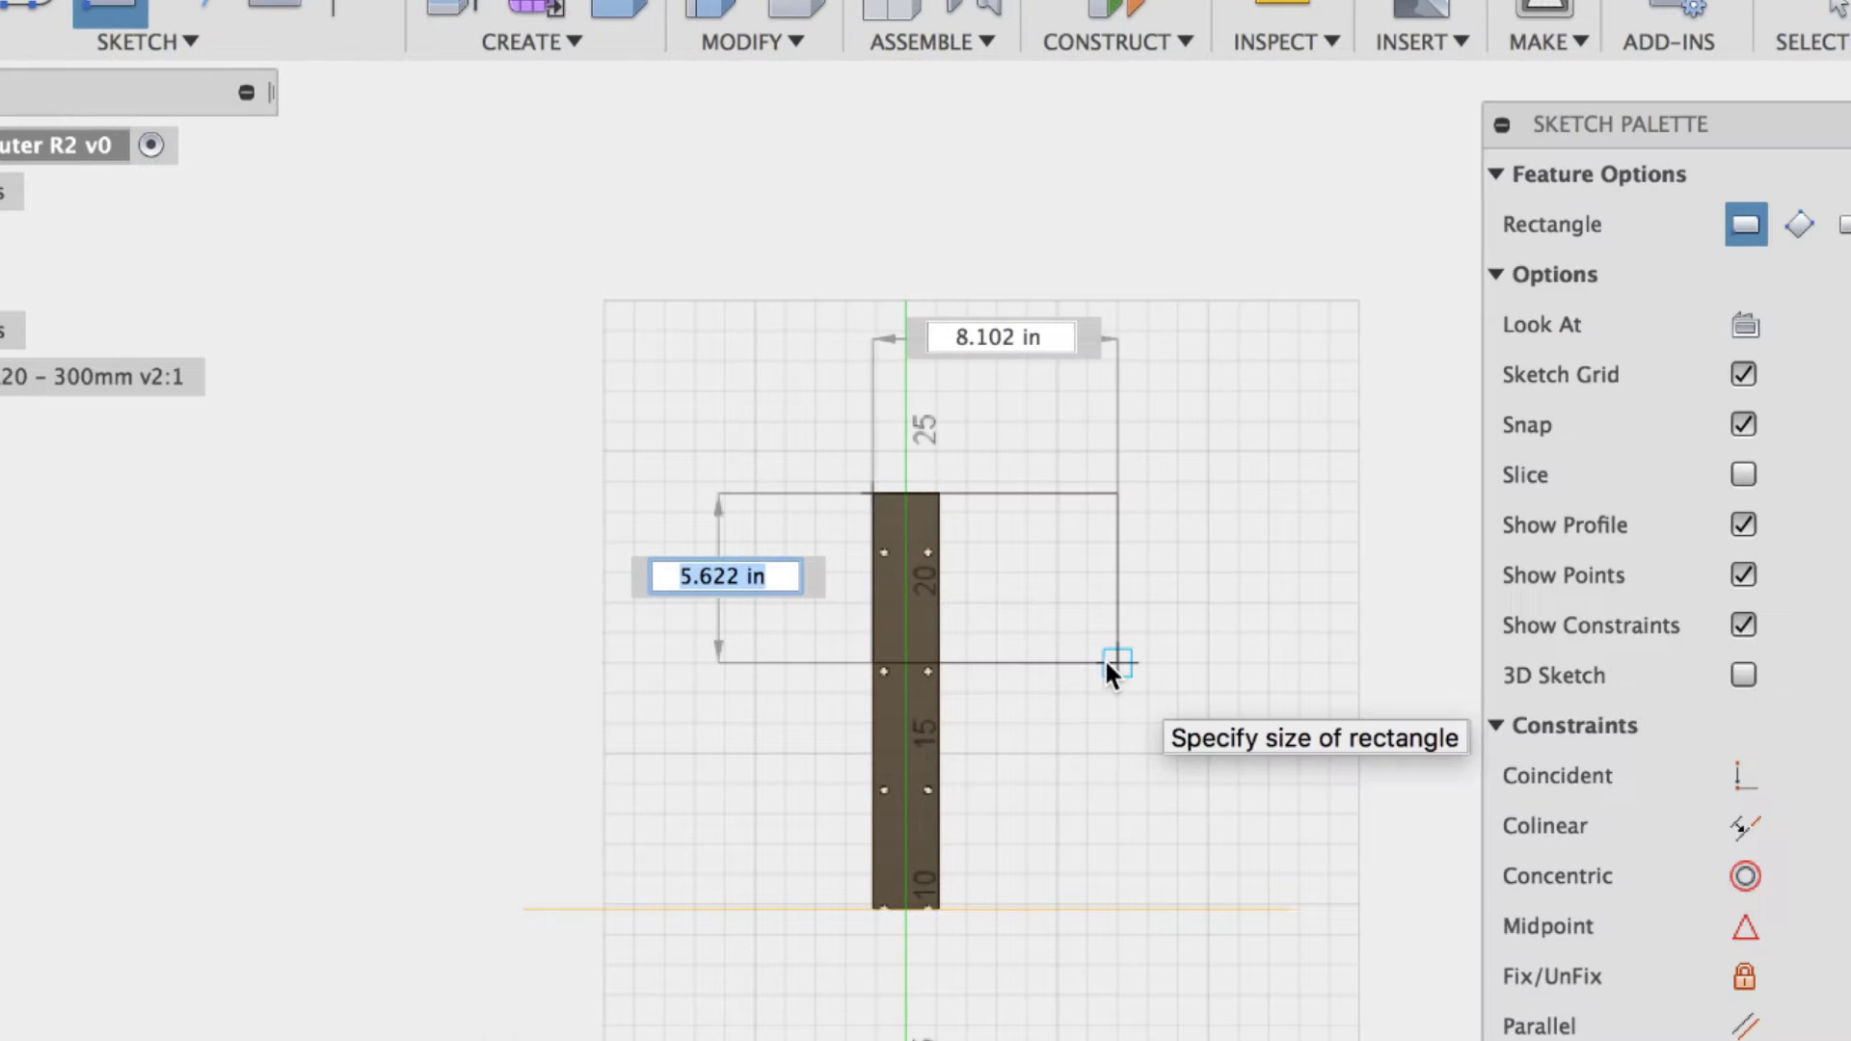
# Sketch a rectangle 350 mm long and 200 mm wide, starting at the corner of the rail's underside
pyautogui.press('Escape')
pyautogui.press('r')
pyautogui.click(872, 493)
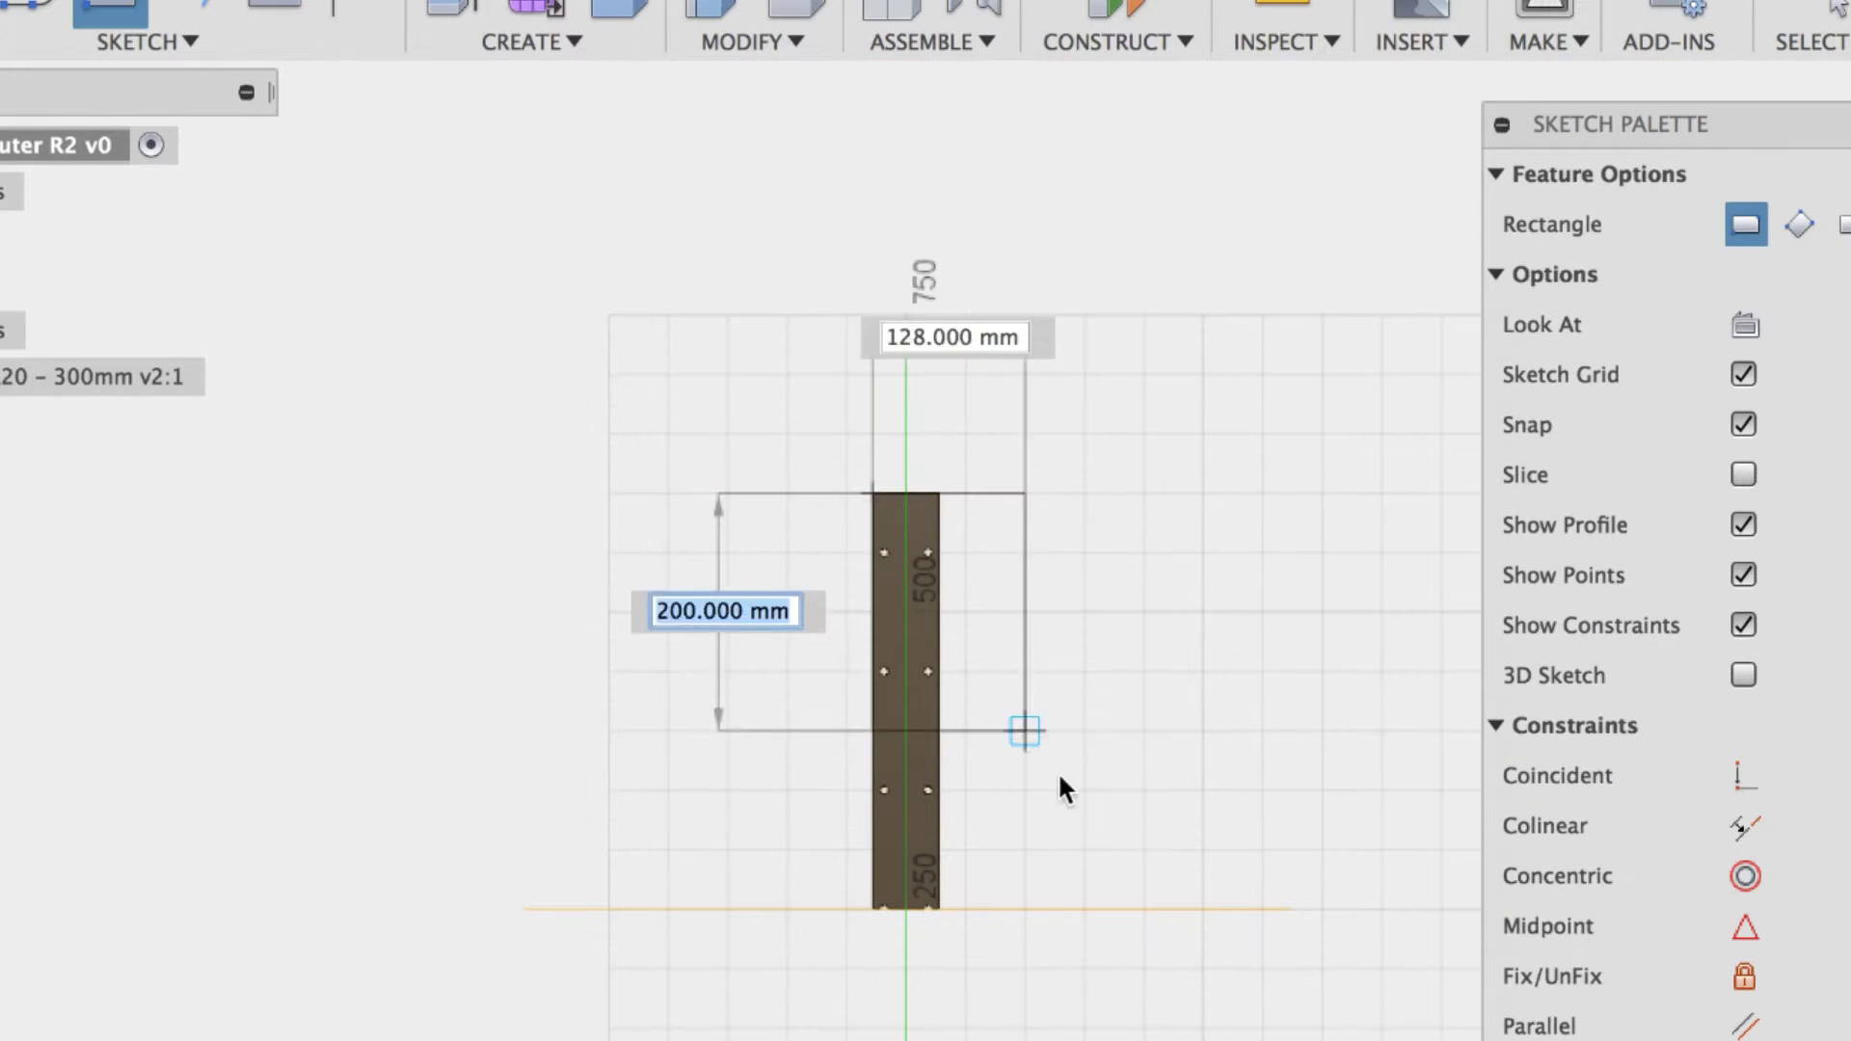
pyautogui.write('350')
pyautogui.press('Tab')
pyautogui.write('200')
pyautogui.press('Return')
# Extrude the rectangle's profiles under the rail by 25.4/2 mm to form the base plate
pyautogui.press('e')
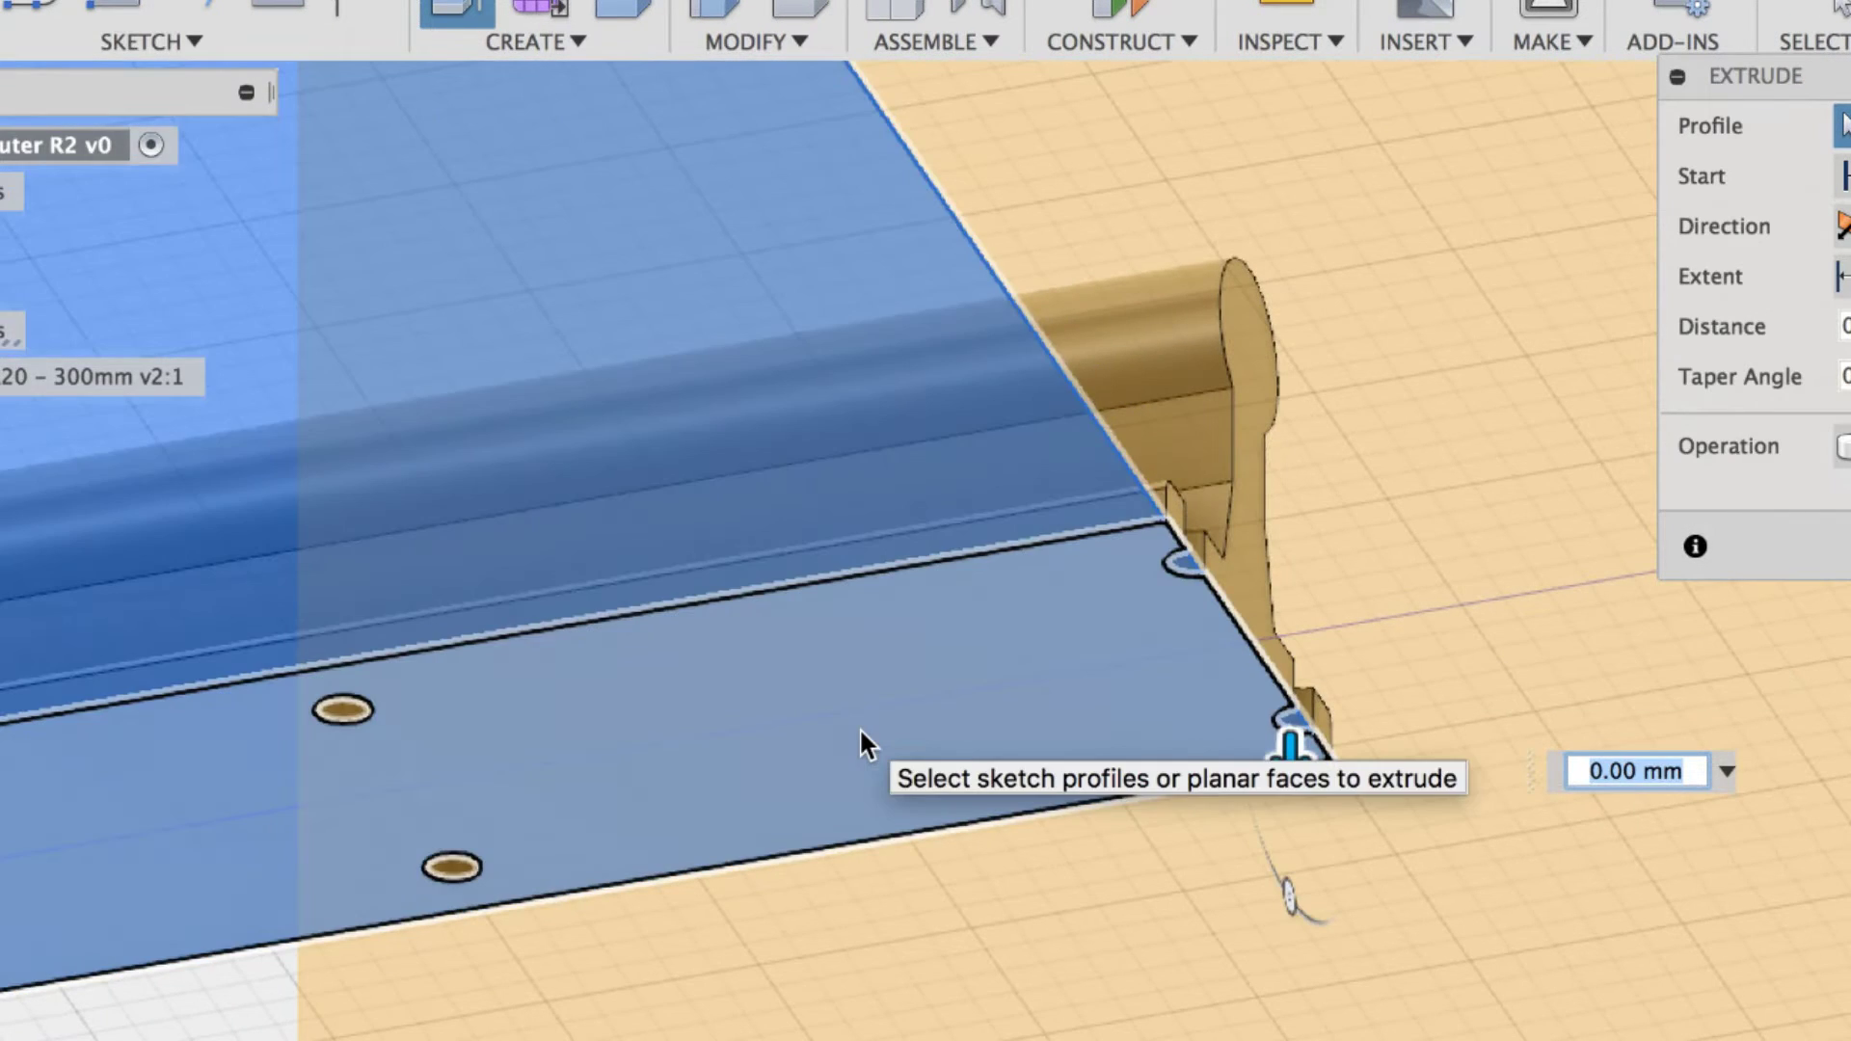
pyautogui.write('25.4/2')
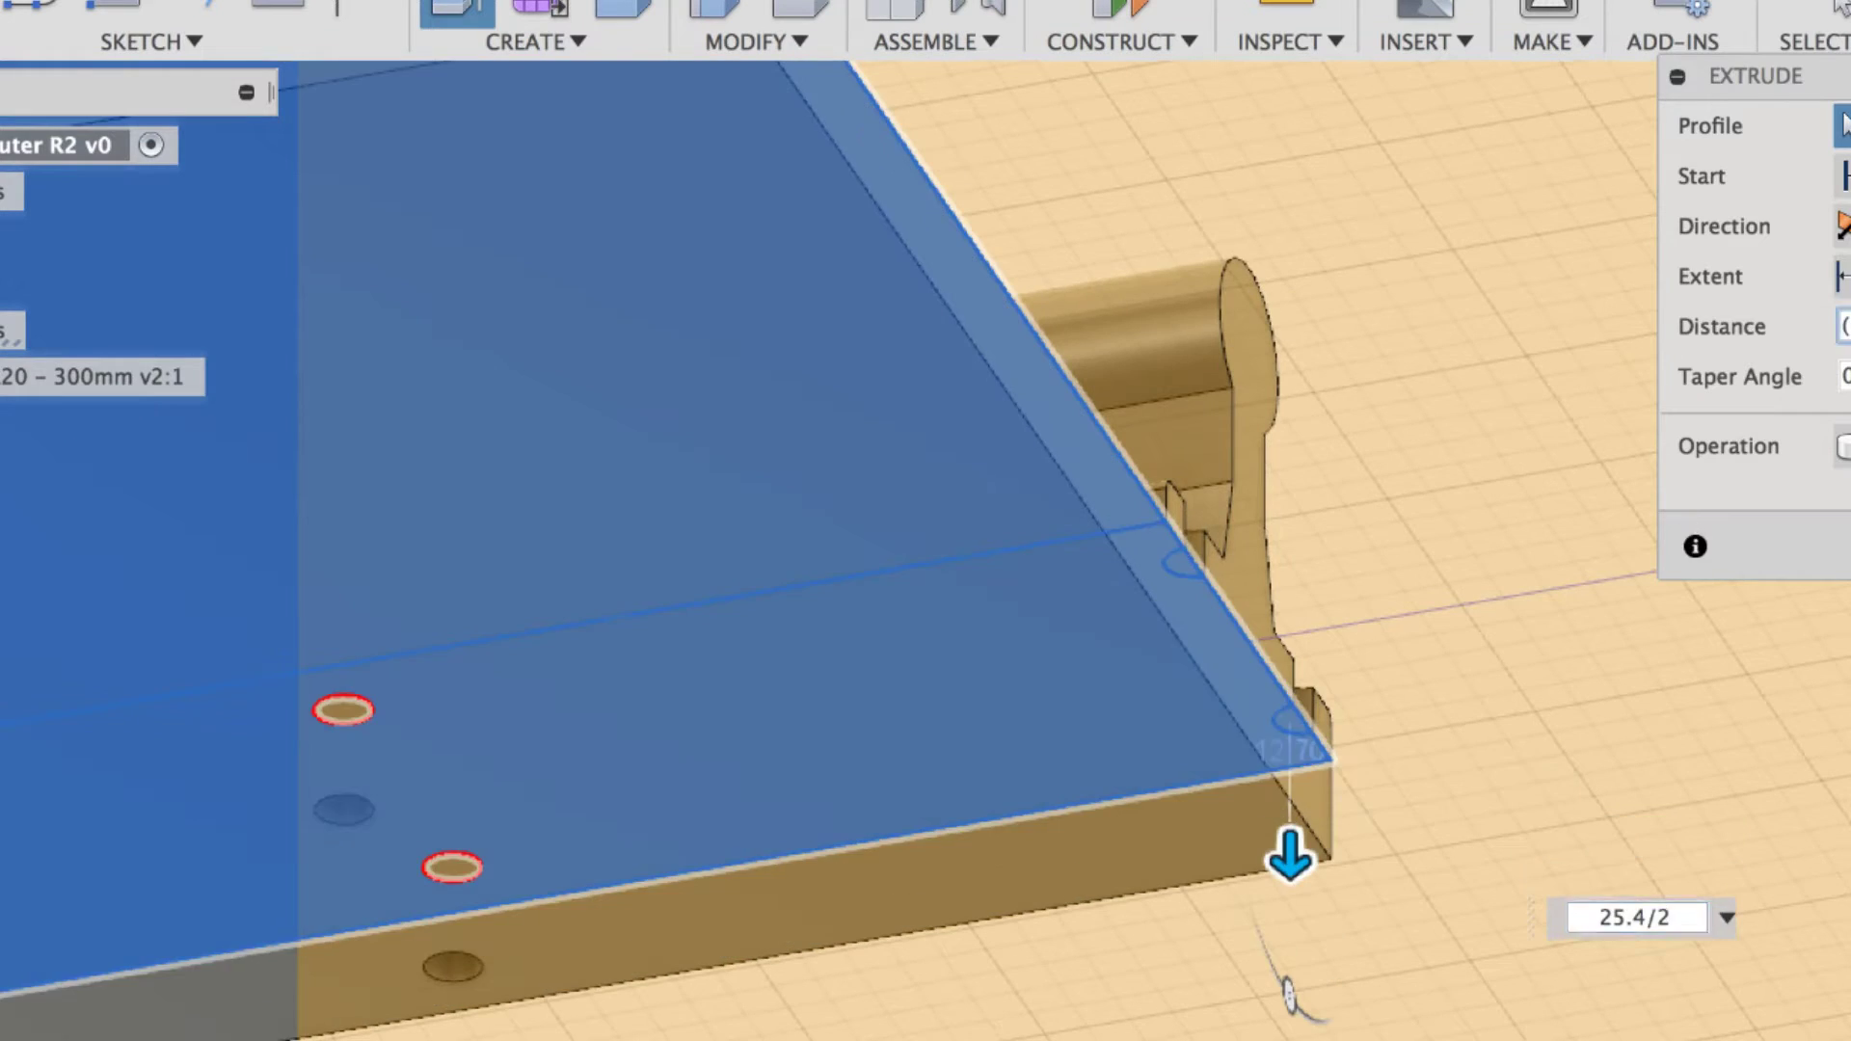
pyautogui.press('Return')
# Add a second copy of the SBR20 - 300mm rail component to the design
pyautogui.rightClick(1783, 114)
pyautogui.moveTo(1827, 355)
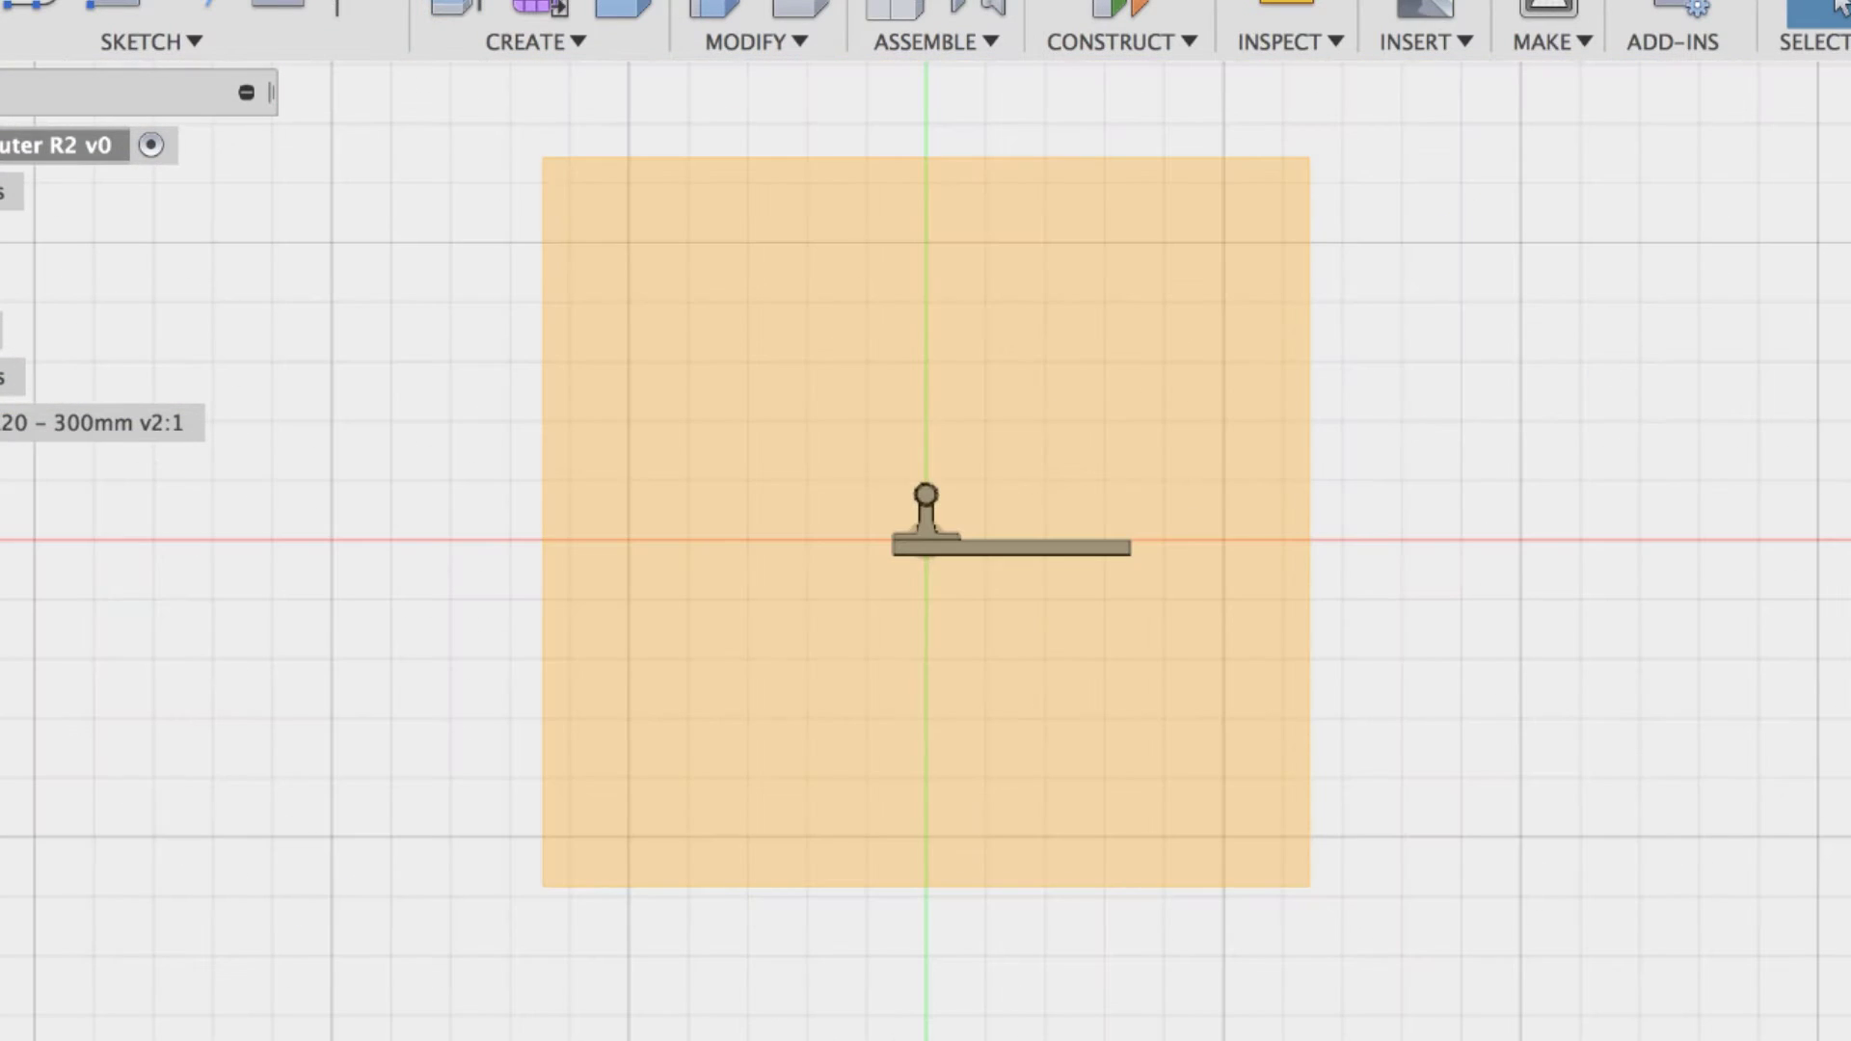
pyautogui.rightClick(97, 422)
pyautogui.click(86, 773)
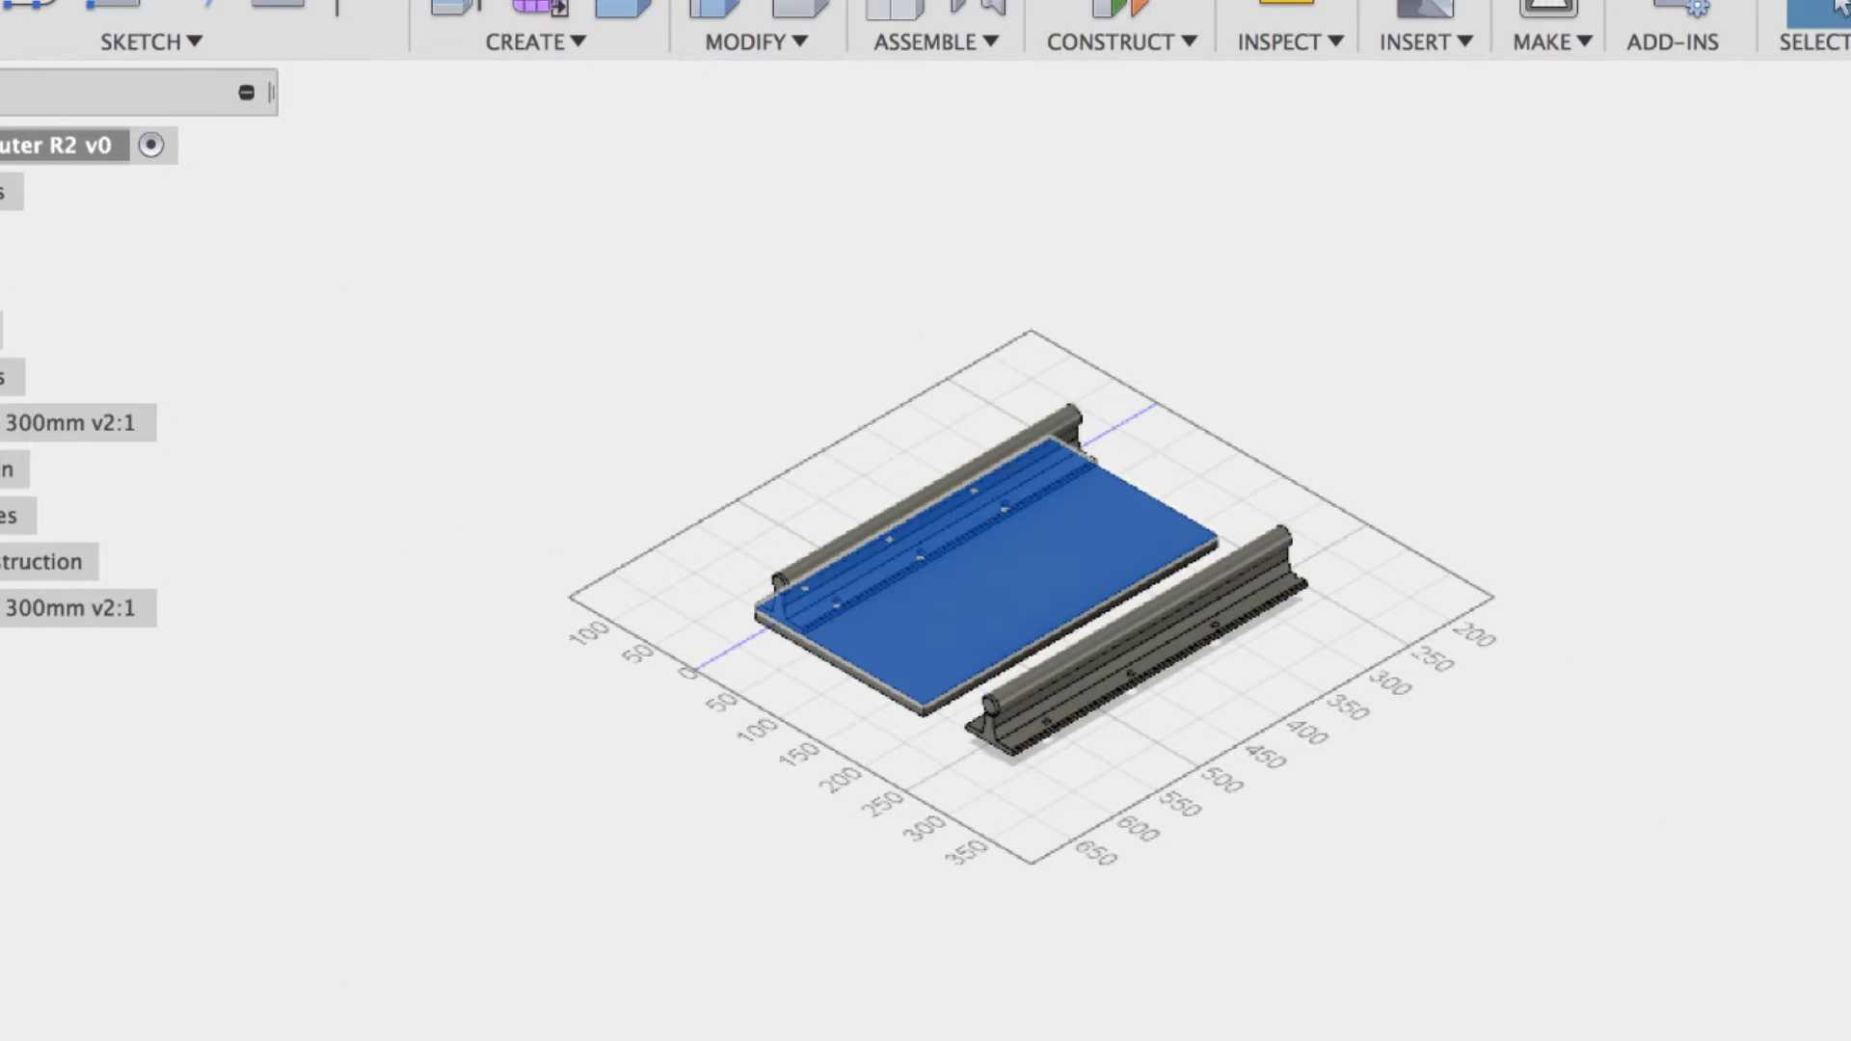
# Join the second rail to the base plate with a rigid joint along the long edge opposite the first rail
pyautogui.click(943, 621)
pyautogui.press('j')
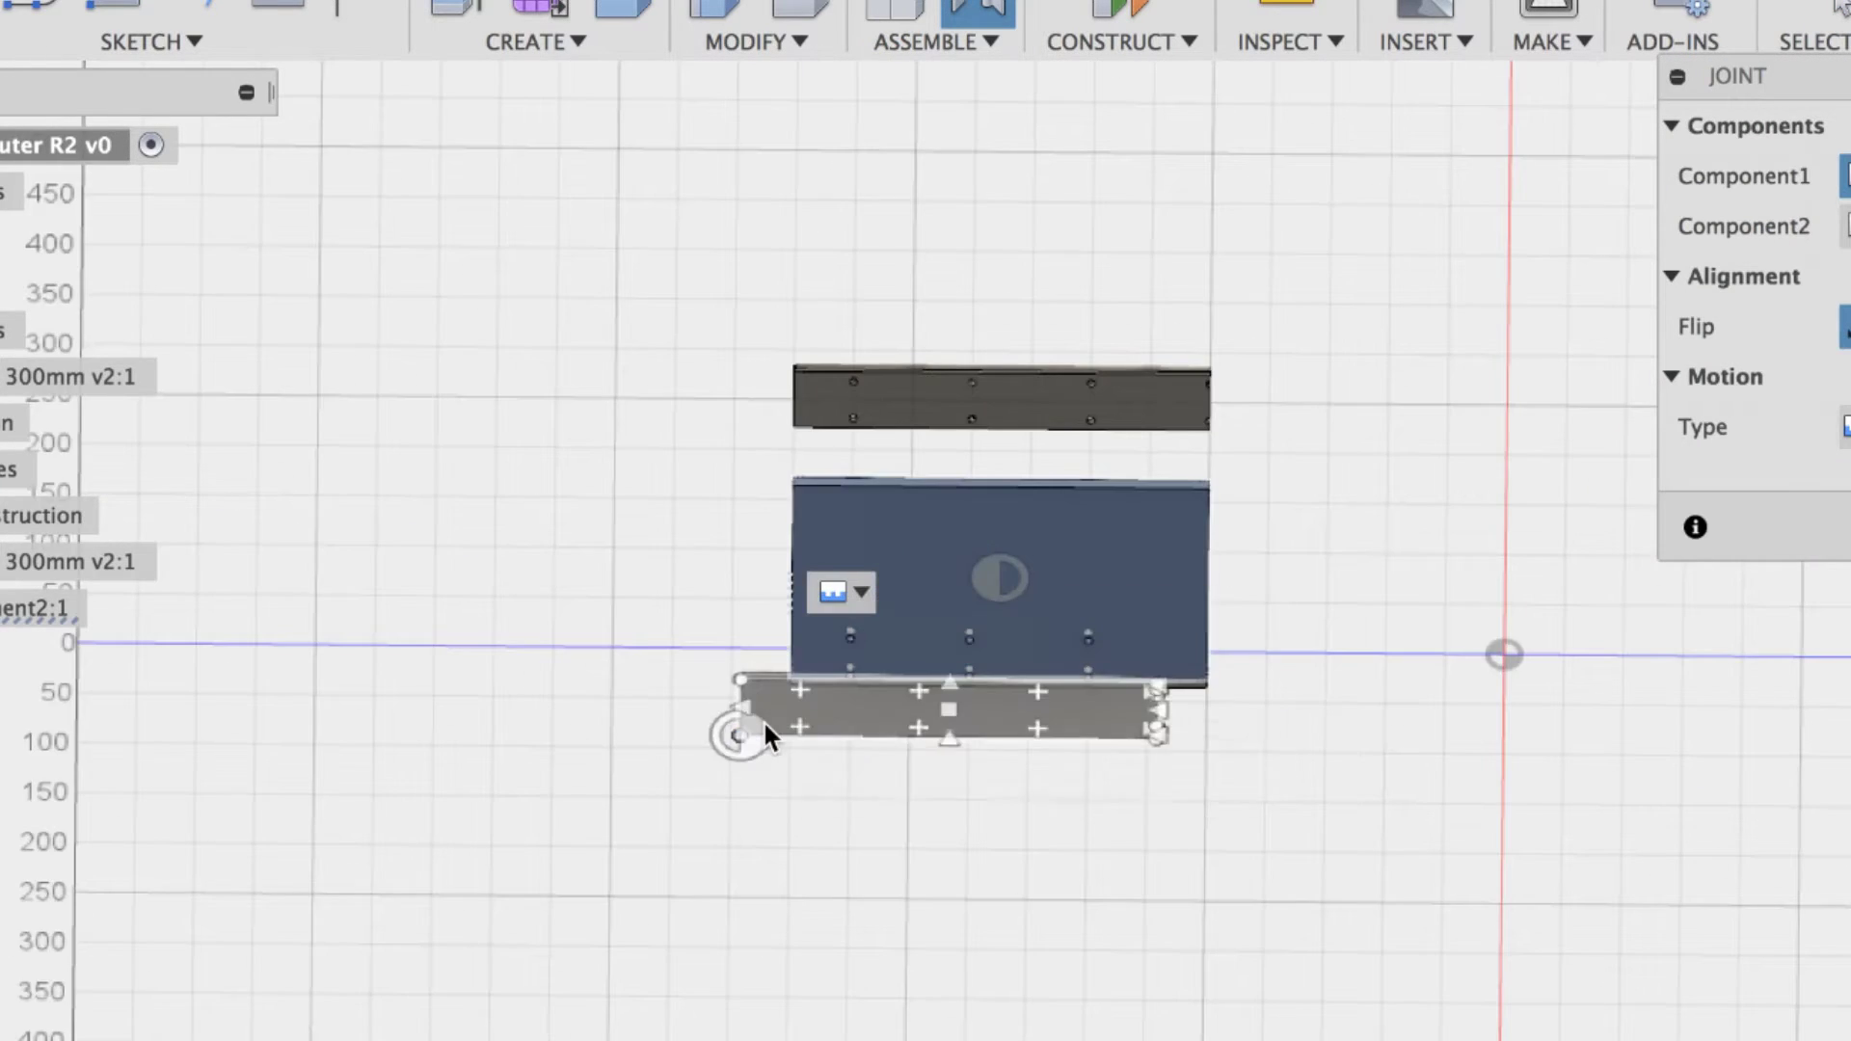
pyautogui.click(764, 734)
pyautogui.click(848, 725)
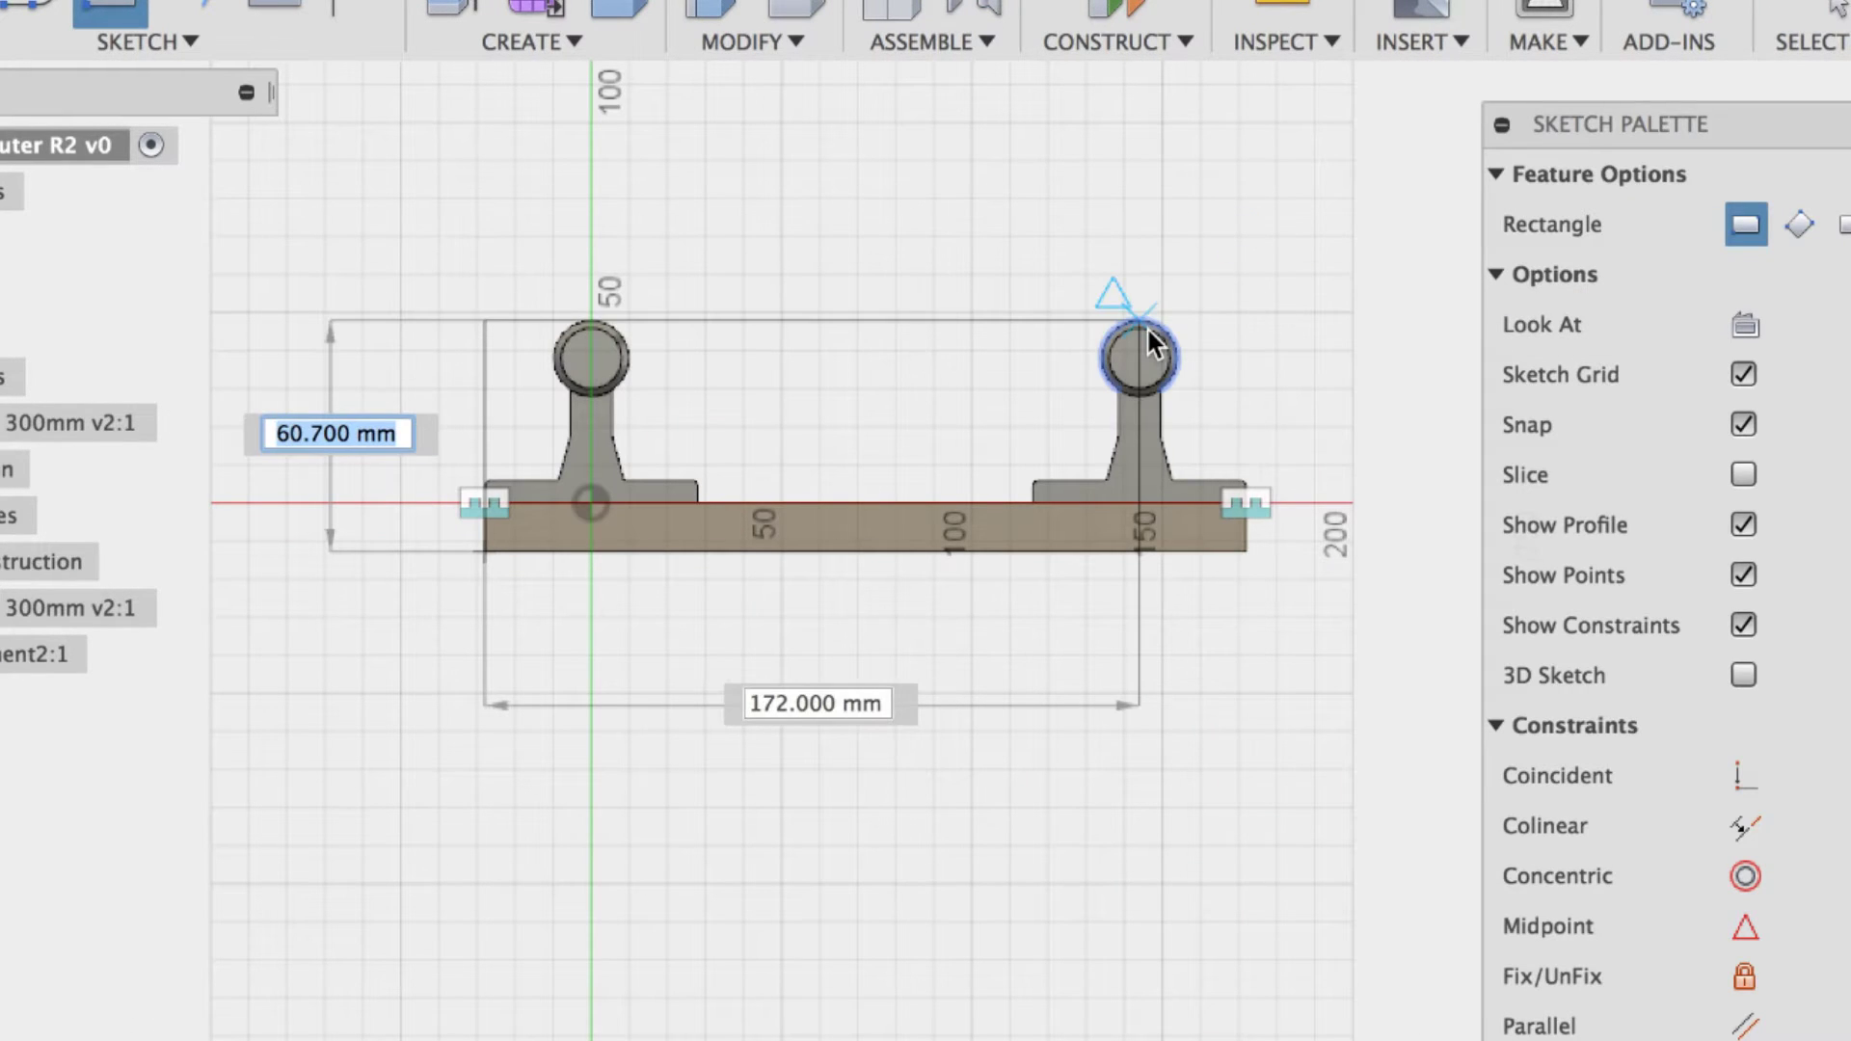
# Sketch a 75 mm high rectangle across the full width of the base plate's end and extrude it into an end plate
pyautogui.write('25.4*')
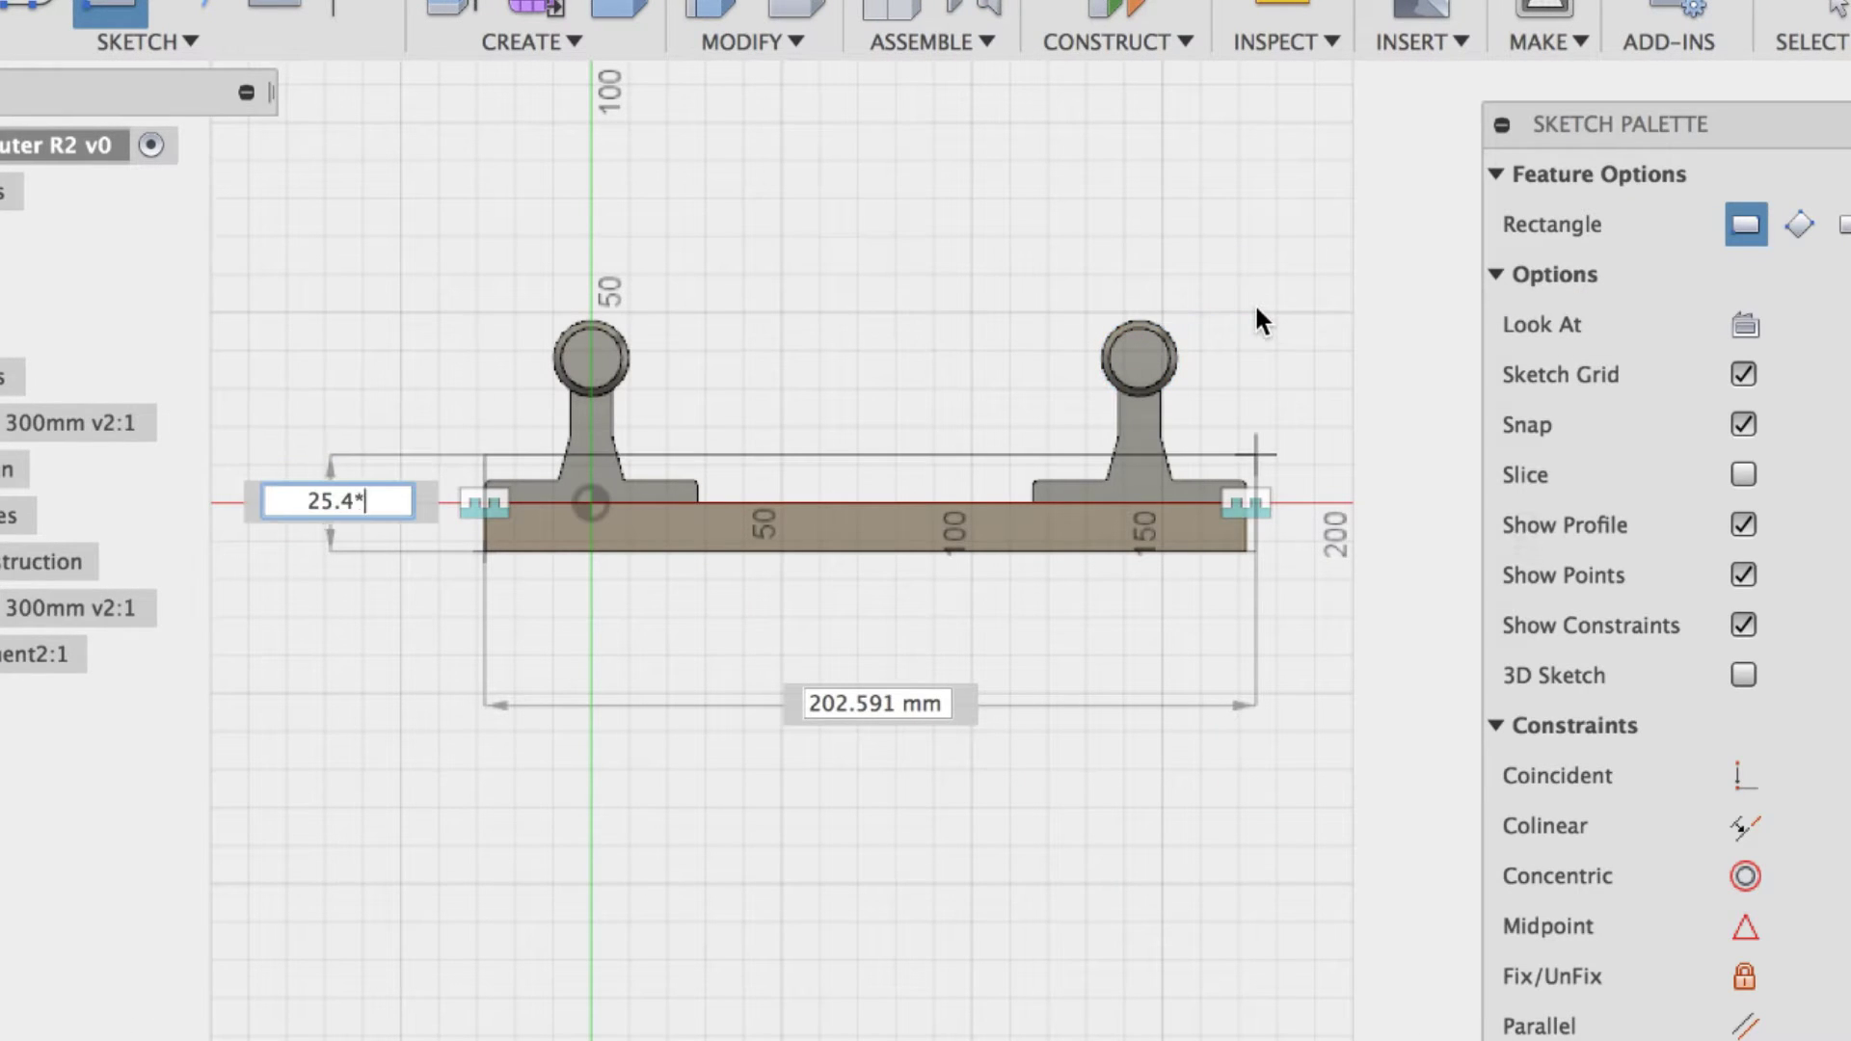
pyautogui.press('BackSpace')
pyautogui.press('BackSpace')
pyautogui.press('BackSpace')
pyautogui.press('BackSpace')
pyautogui.press('BackSpace')
pyautogui.write('75')
pyautogui.press('Tab')
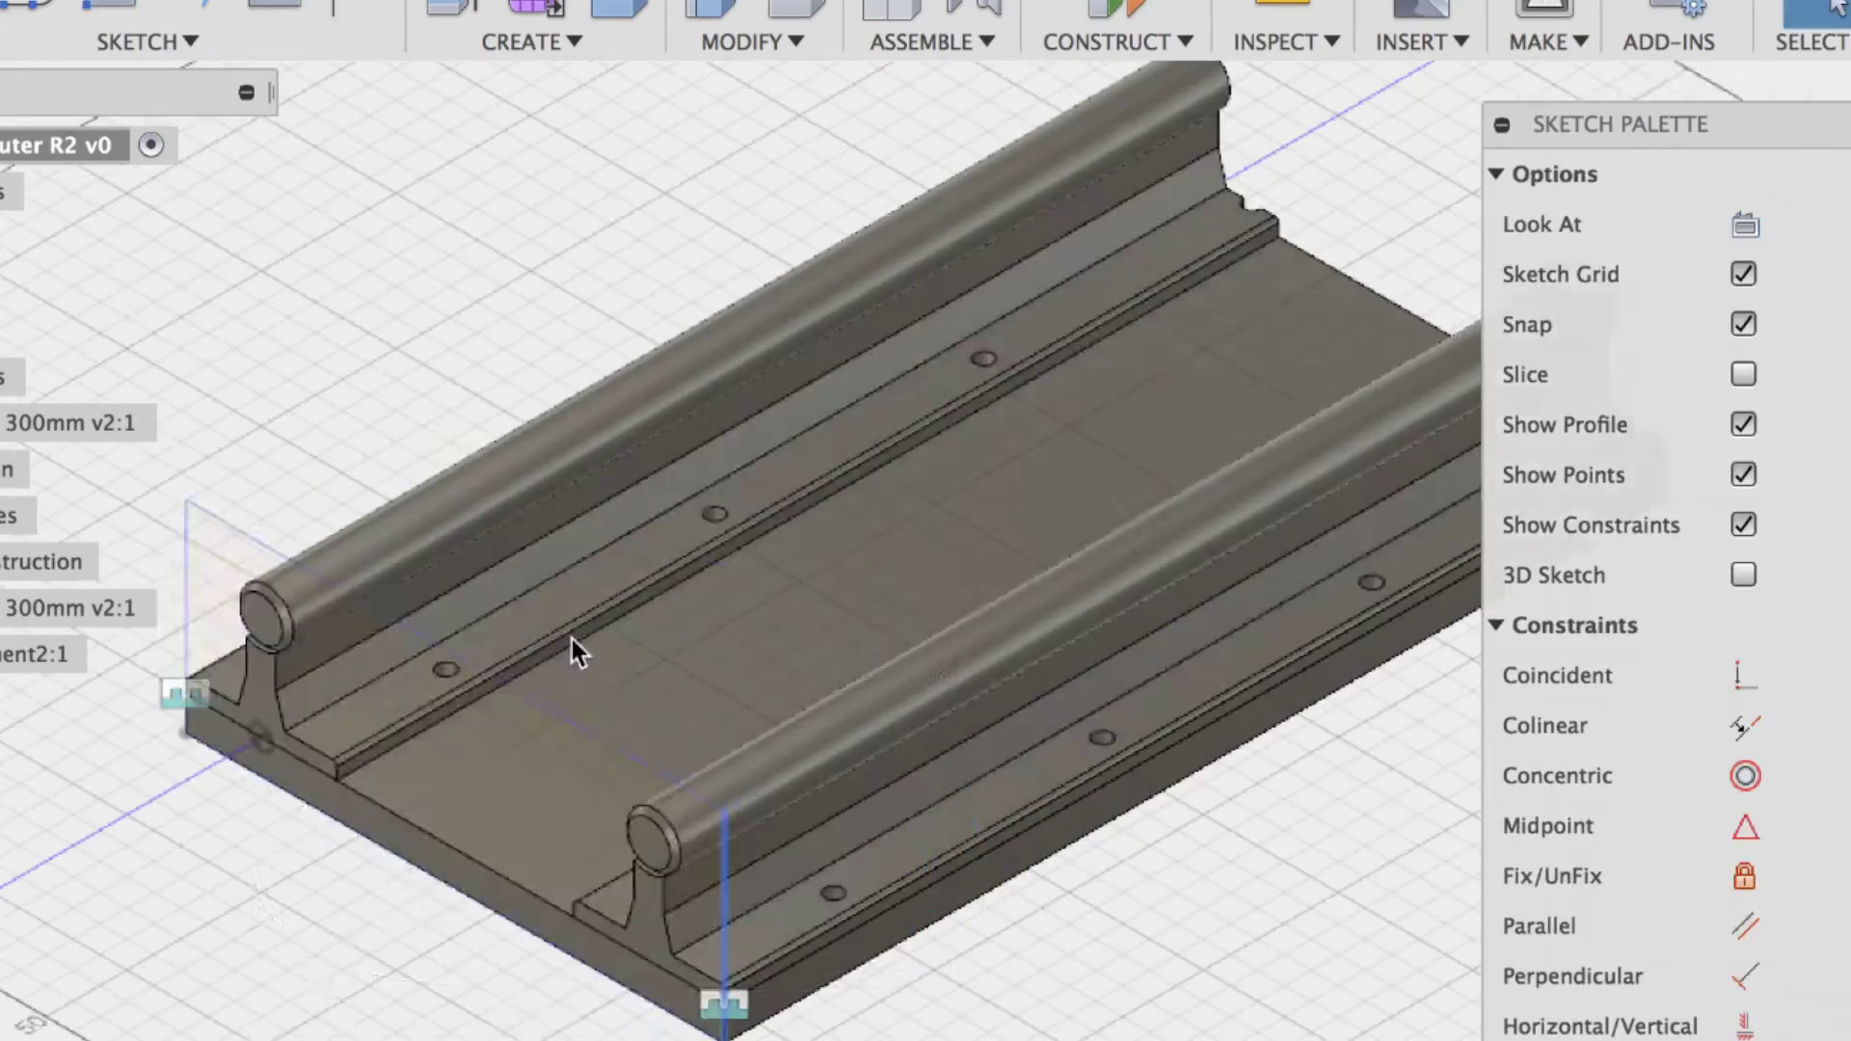
pyautogui.press('e')
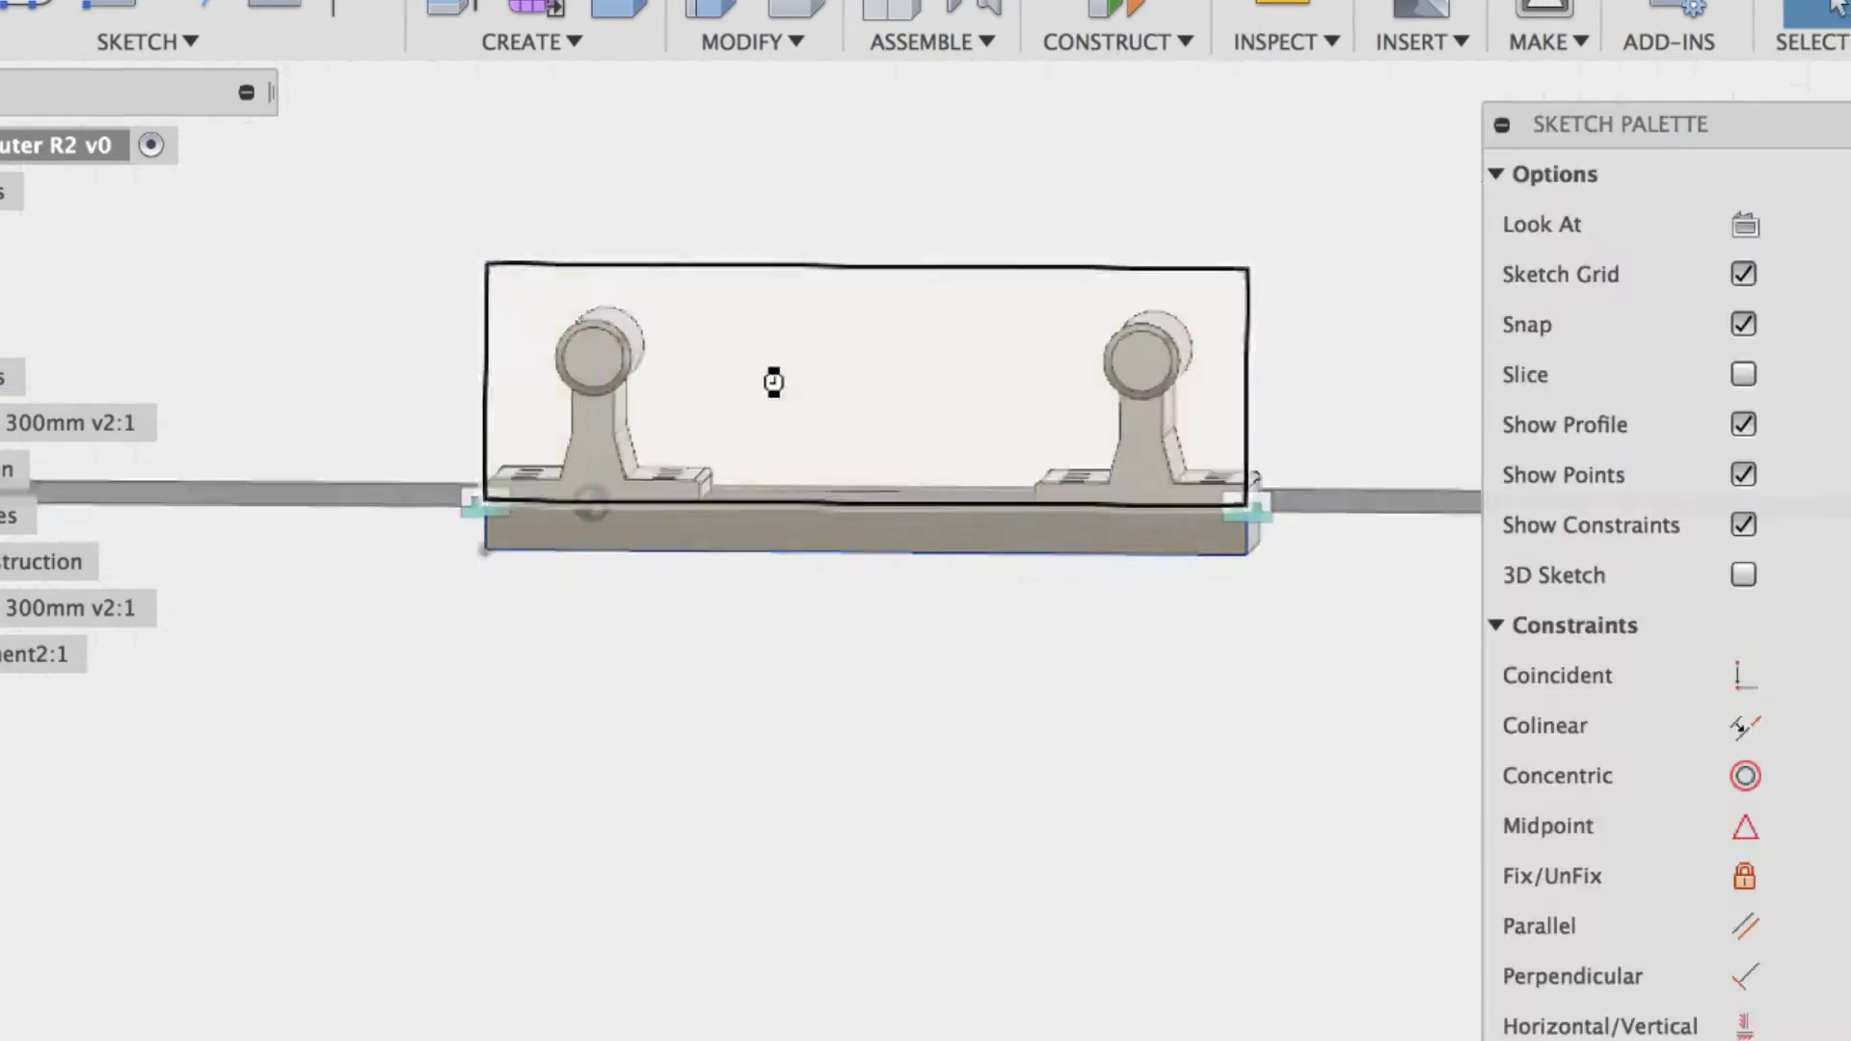
pyautogui.write('/2')
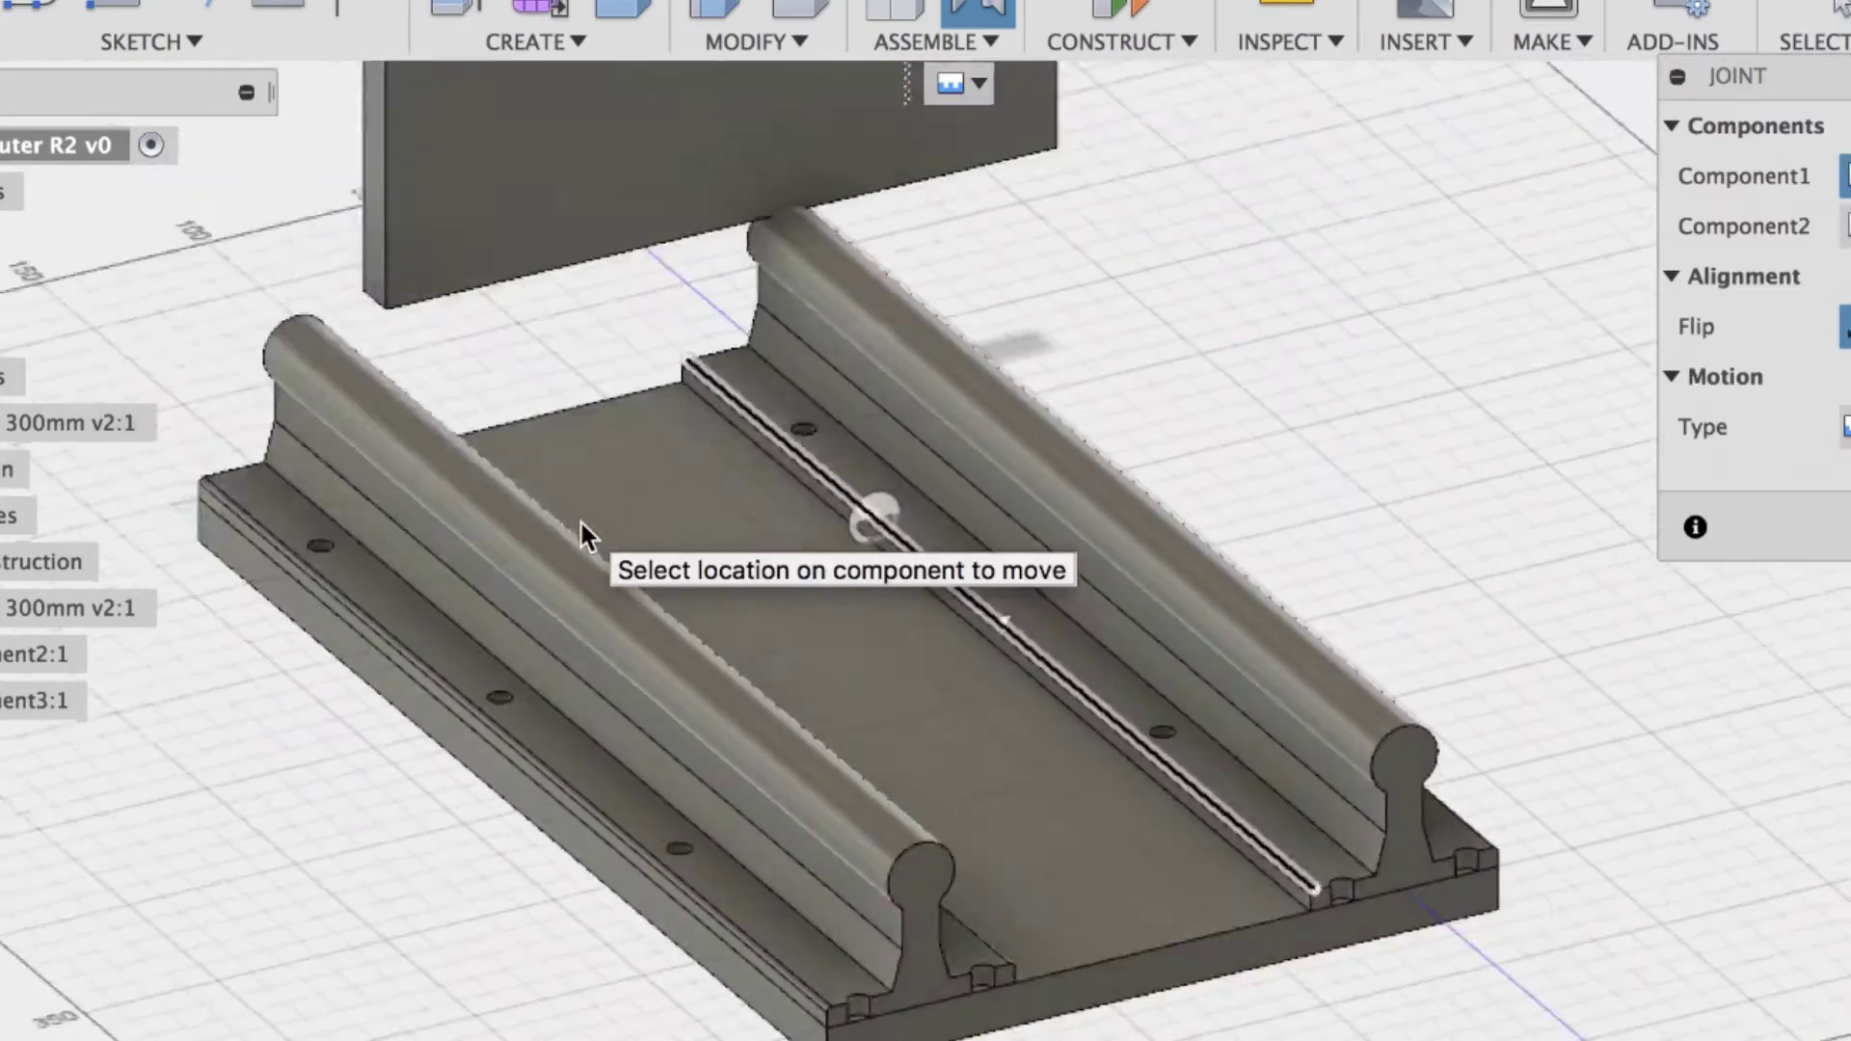
# Join the end plate to one end of the base plate and its copy to the other end with rigid joints
pyautogui.click(760, 681)
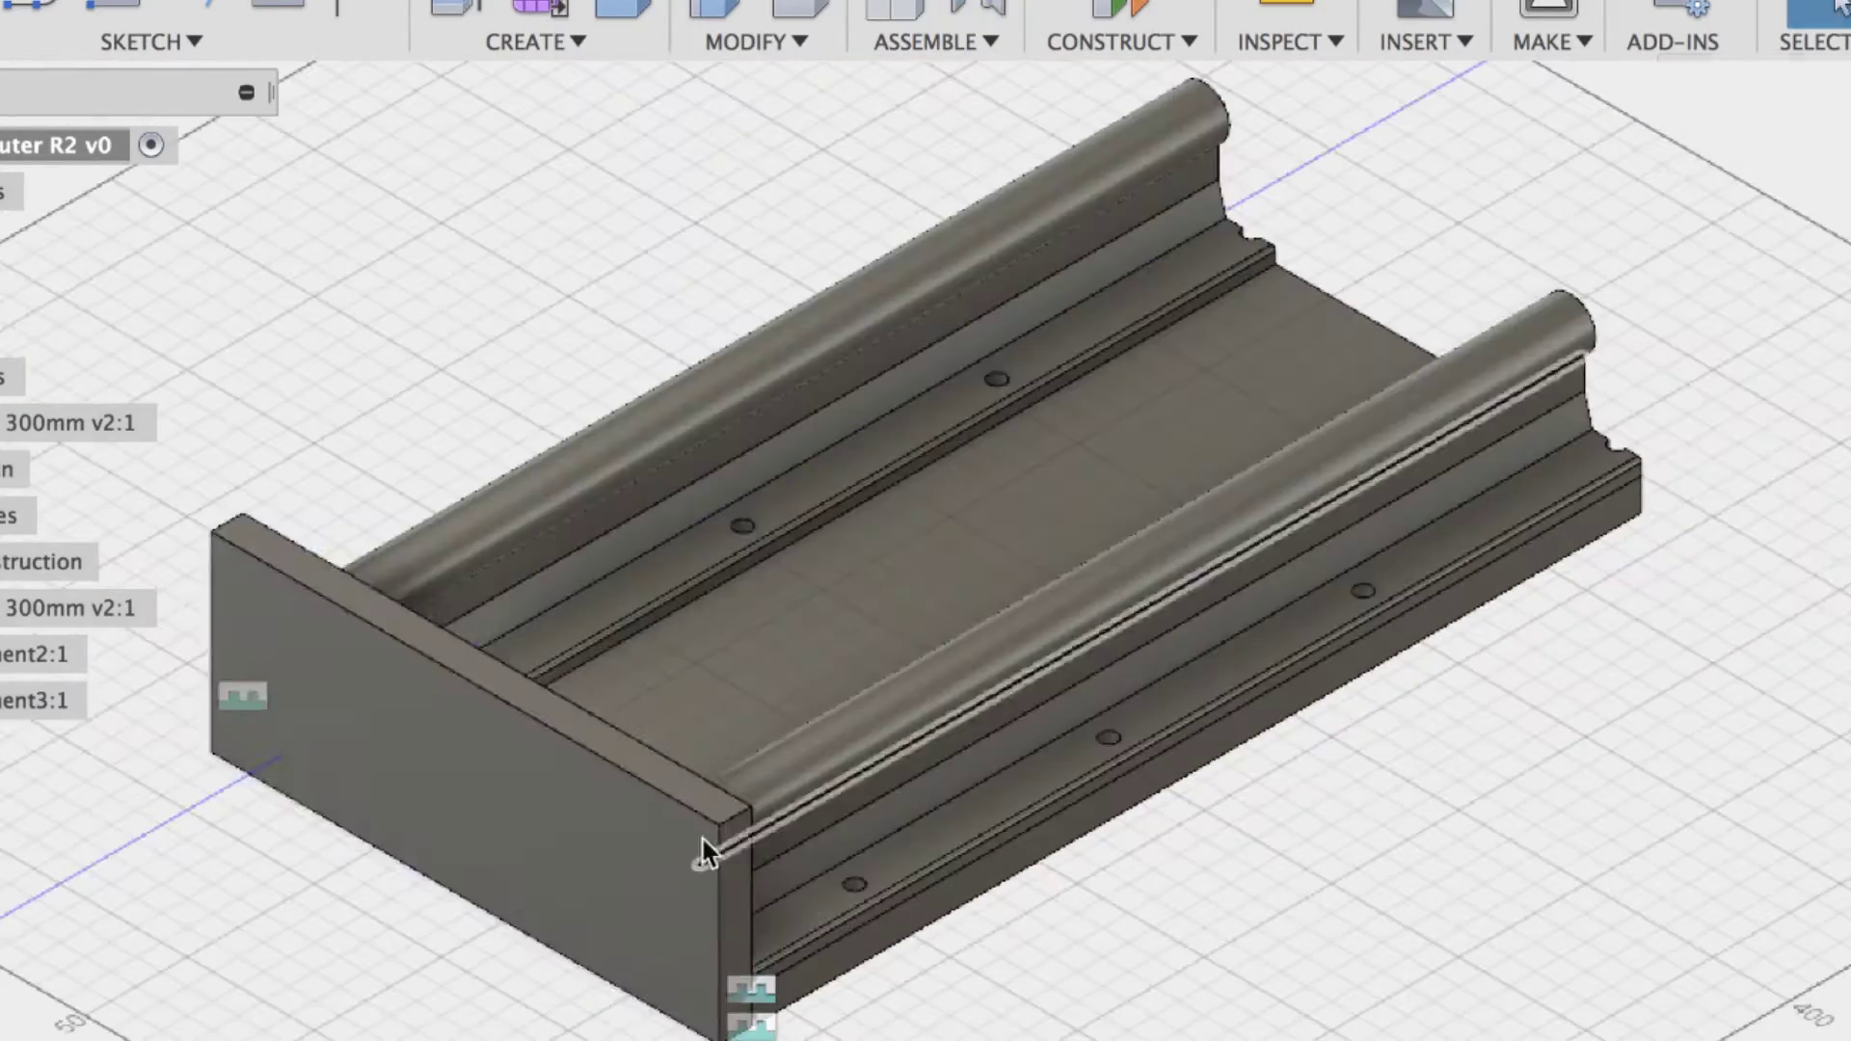
pyautogui.click(1445, 568)
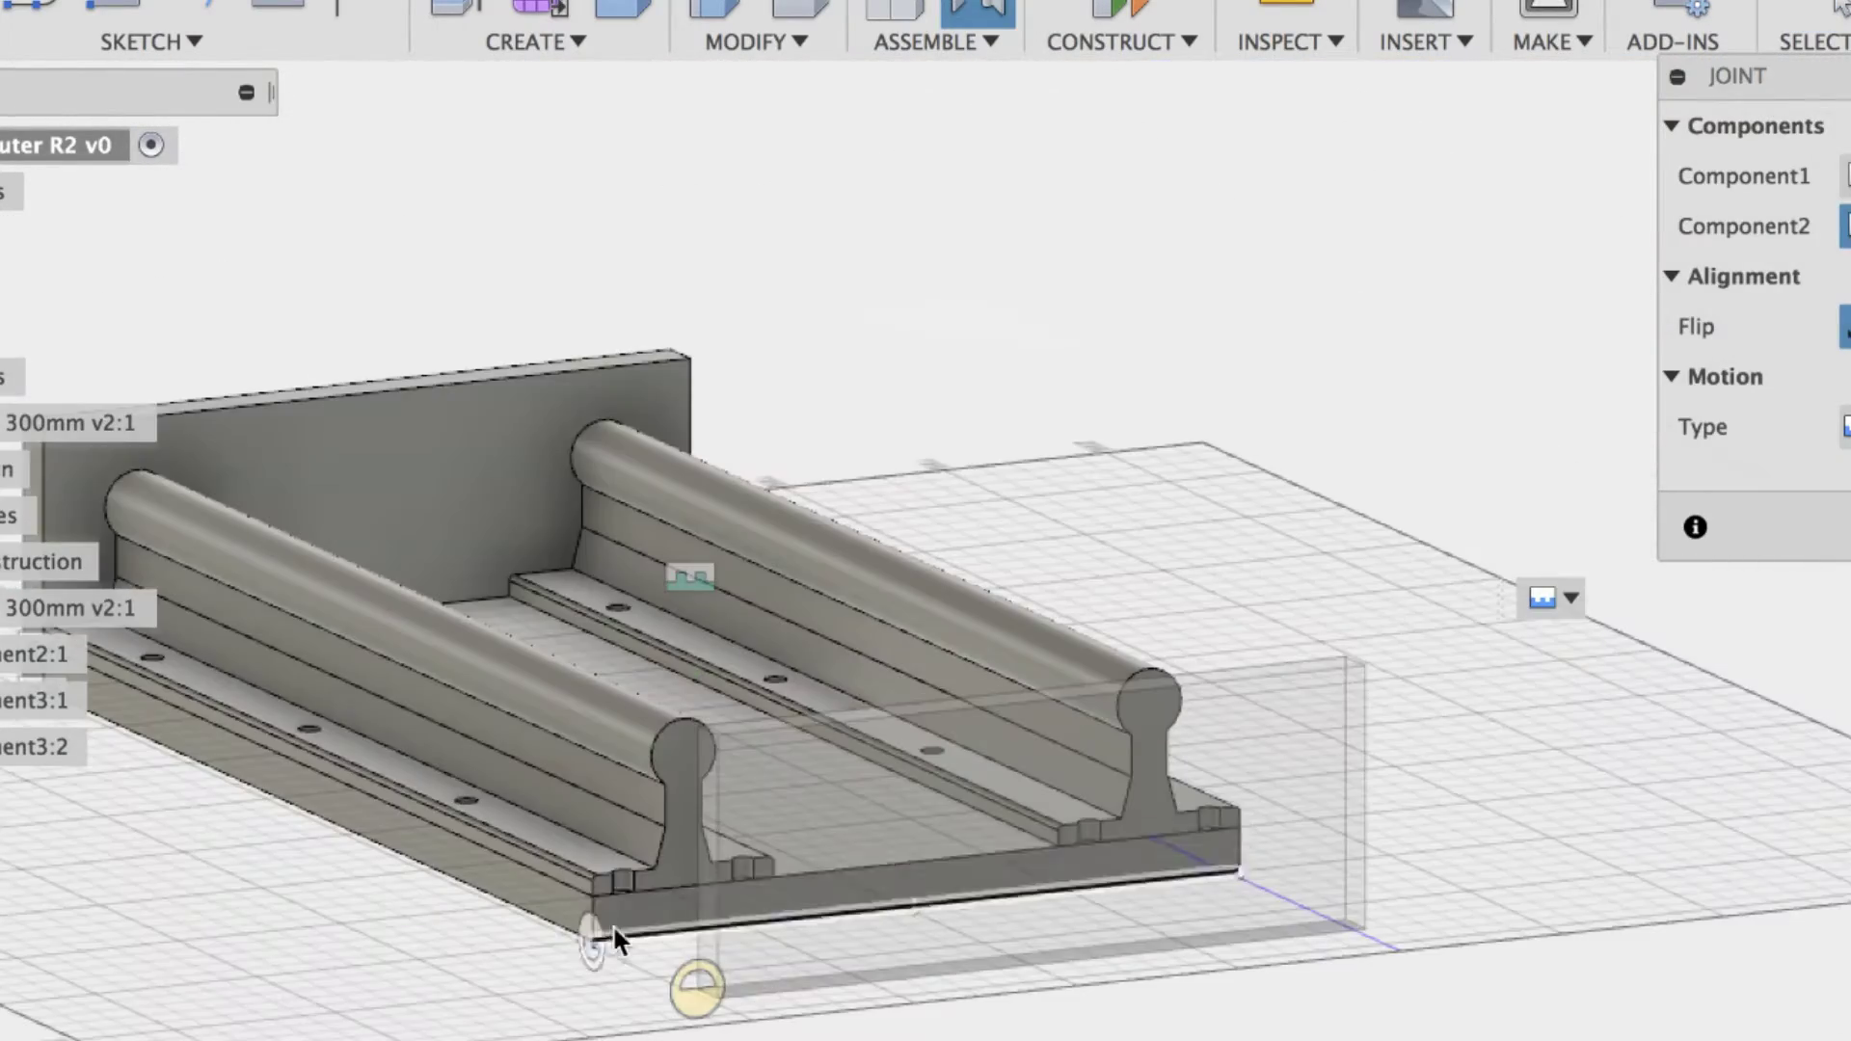
pyautogui.click(611, 923)
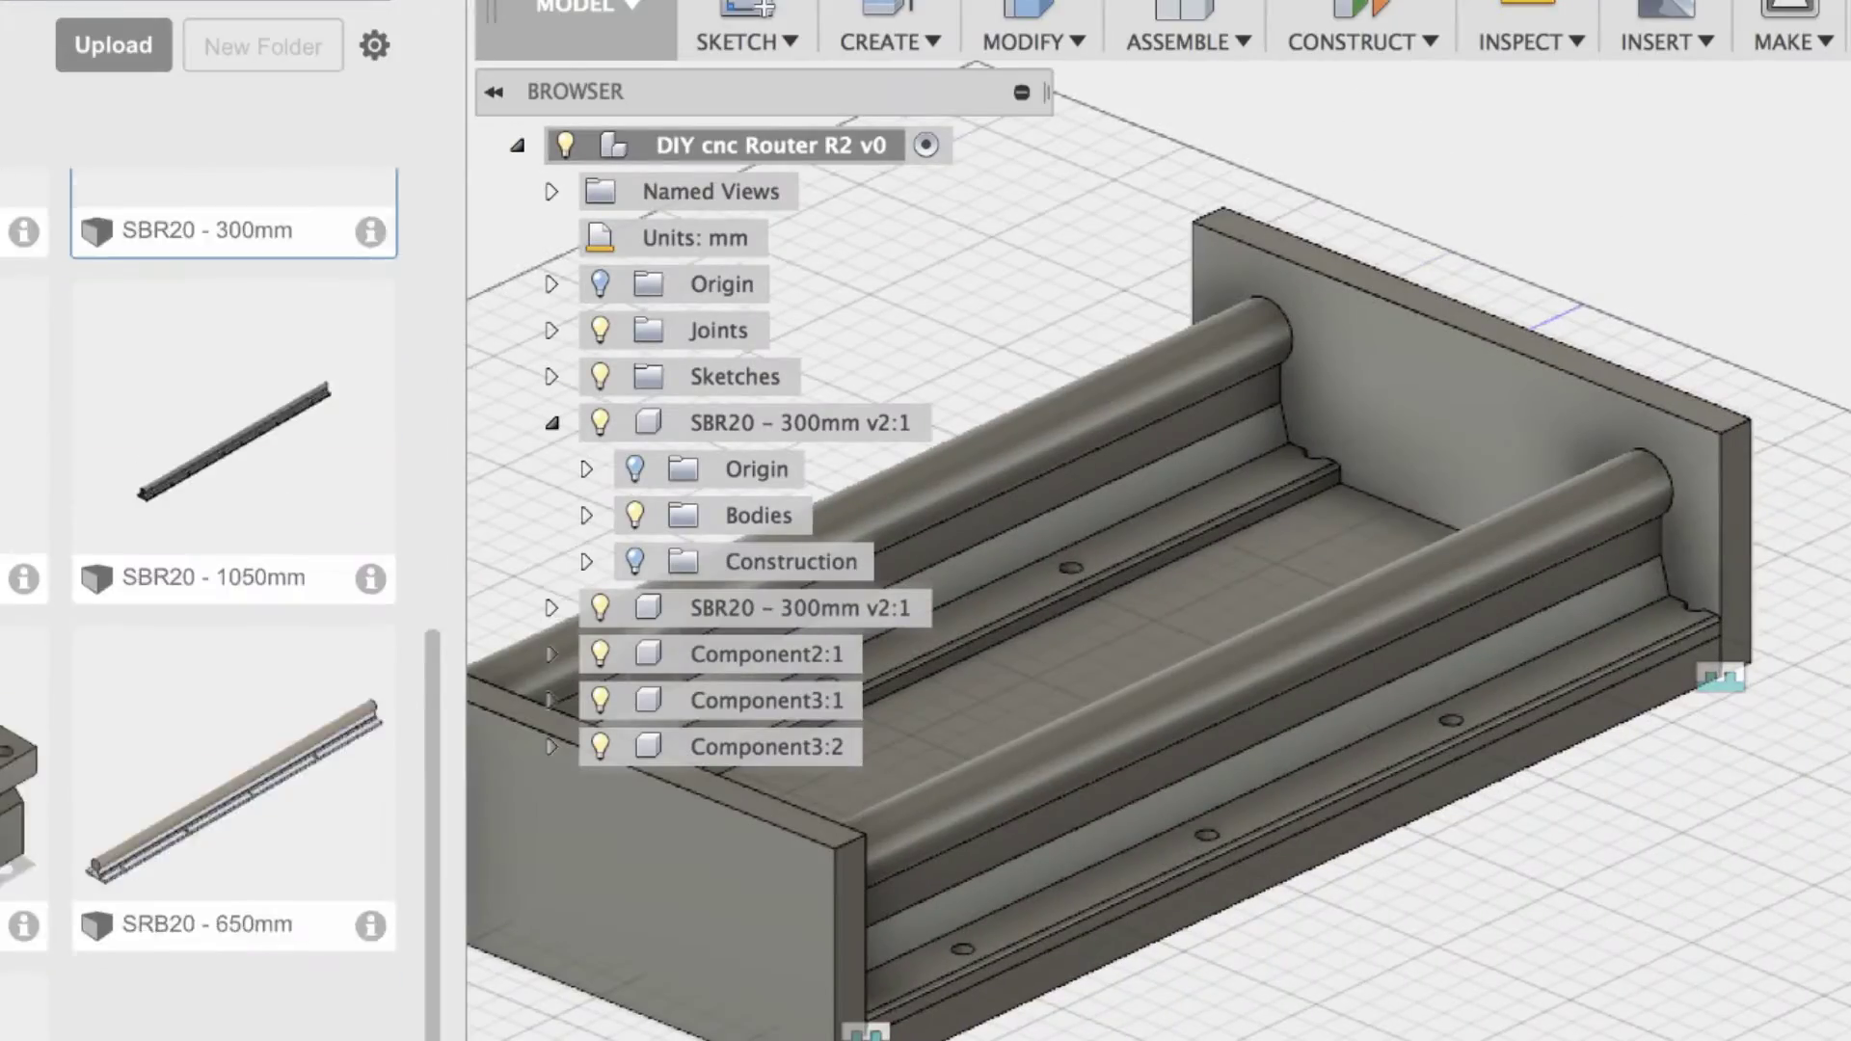
# Insert the linear bearing block into the current design and move a copy of it away from the original
pyautogui.rightClick(41, 771)
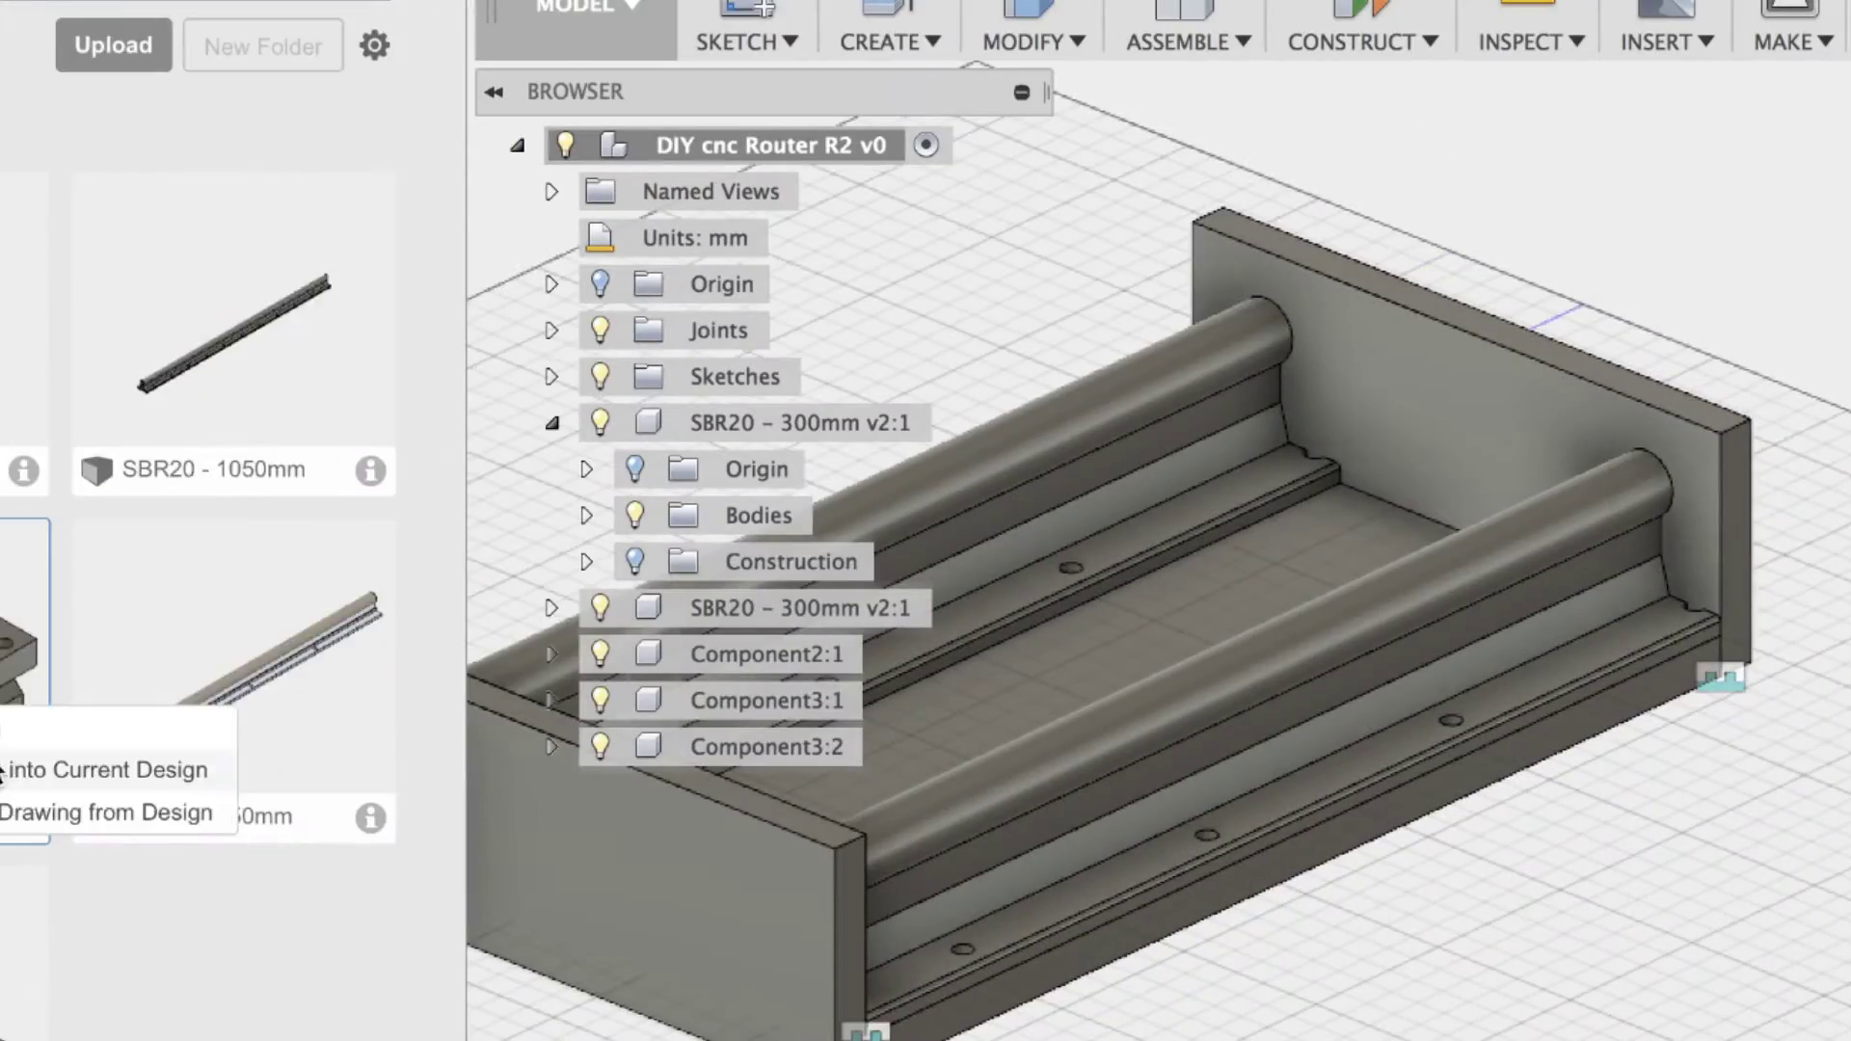
pyautogui.click(87, 760)
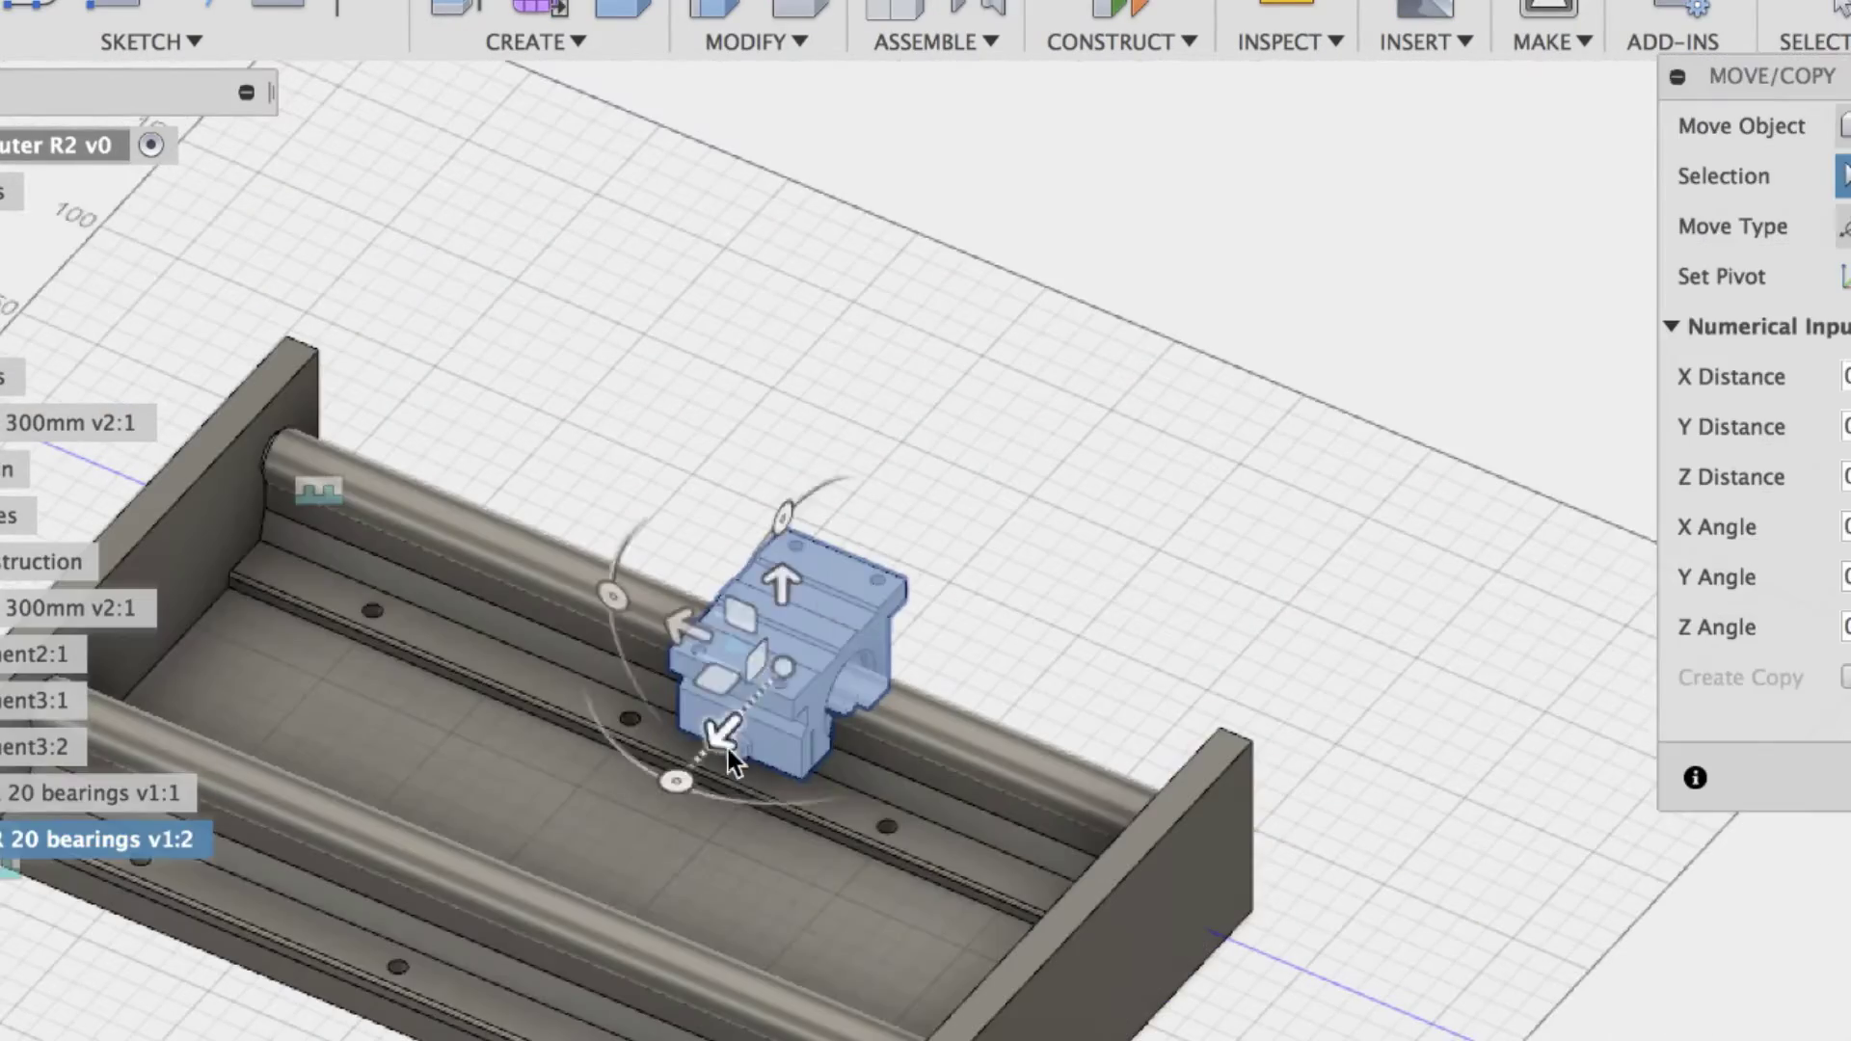
pyautogui.moveTo(732, 737); pyautogui.dragTo(940, 492)
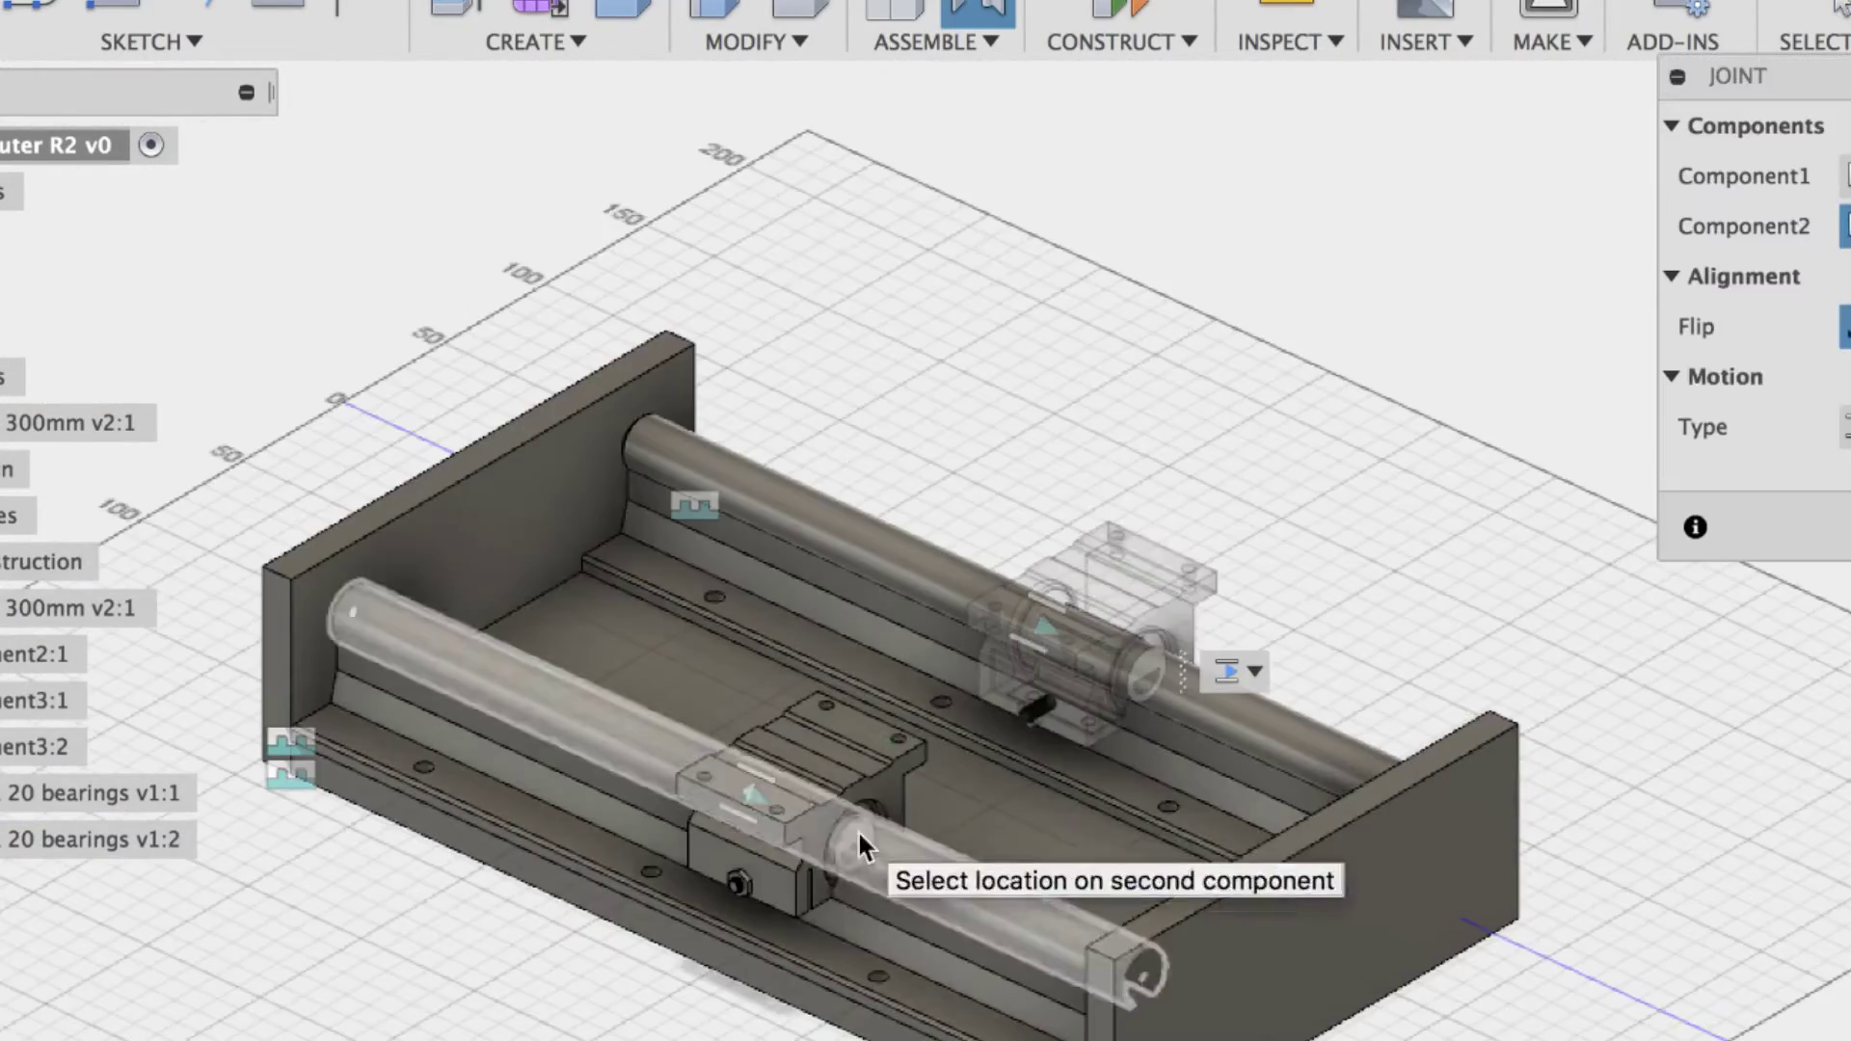
# Join the second bearing block to the first one with a planar joint so both travel together
pyautogui.click(859, 834)
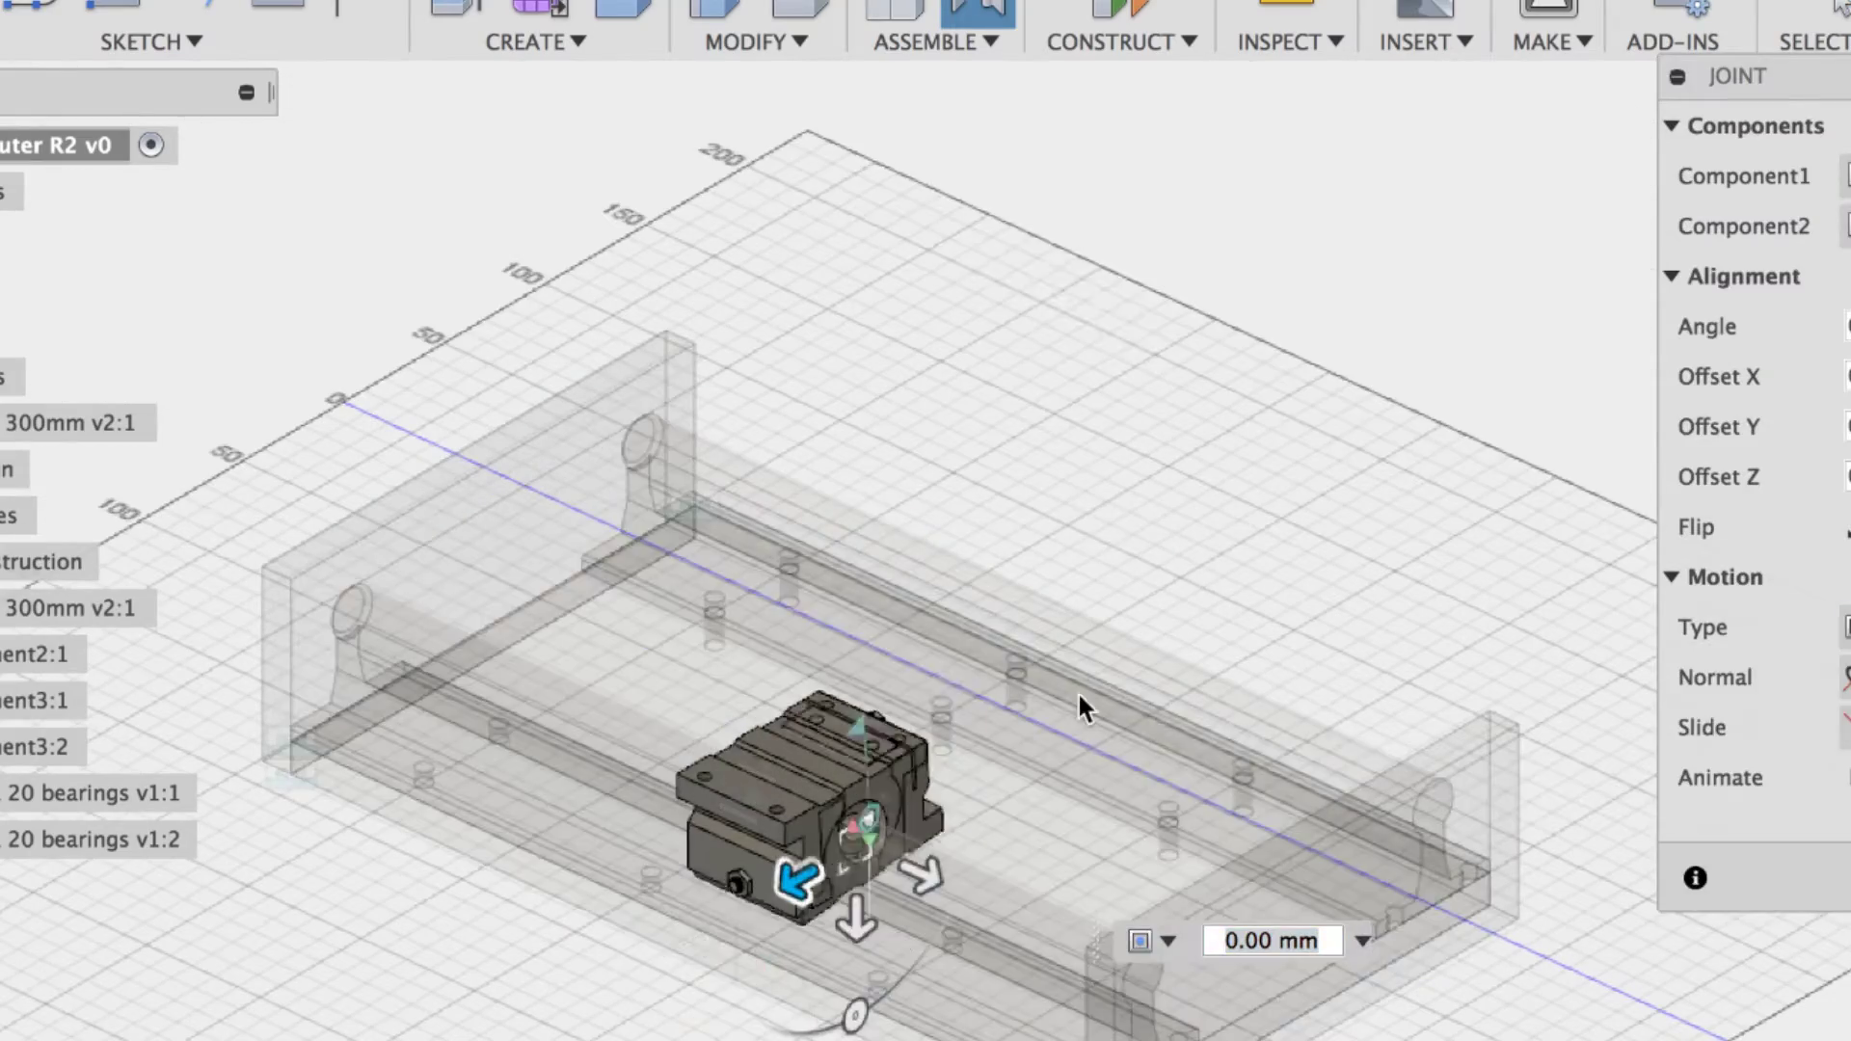
pyautogui.press('Return')
pyautogui.rightClick(680, 135)
pyautogui.press('Escape')
# Measure the distances from the bearing block's end faces to the two end plates
pyautogui.keyDown('shift'); pyautogui.moveTo(1102, 560); pyautogui.dragTo(1172, 482, button='middle'); pyautogui.keyUp('shift')
pyautogui.scroll(-3, 1147, 686)
pyautogui.press('i')
pyautogui.keyDown('shift'); pyautogui.moveTo(1200, 554); pyautogui.dragTo(856, 474, button='middle'); pyautogui.keyUp('shift')
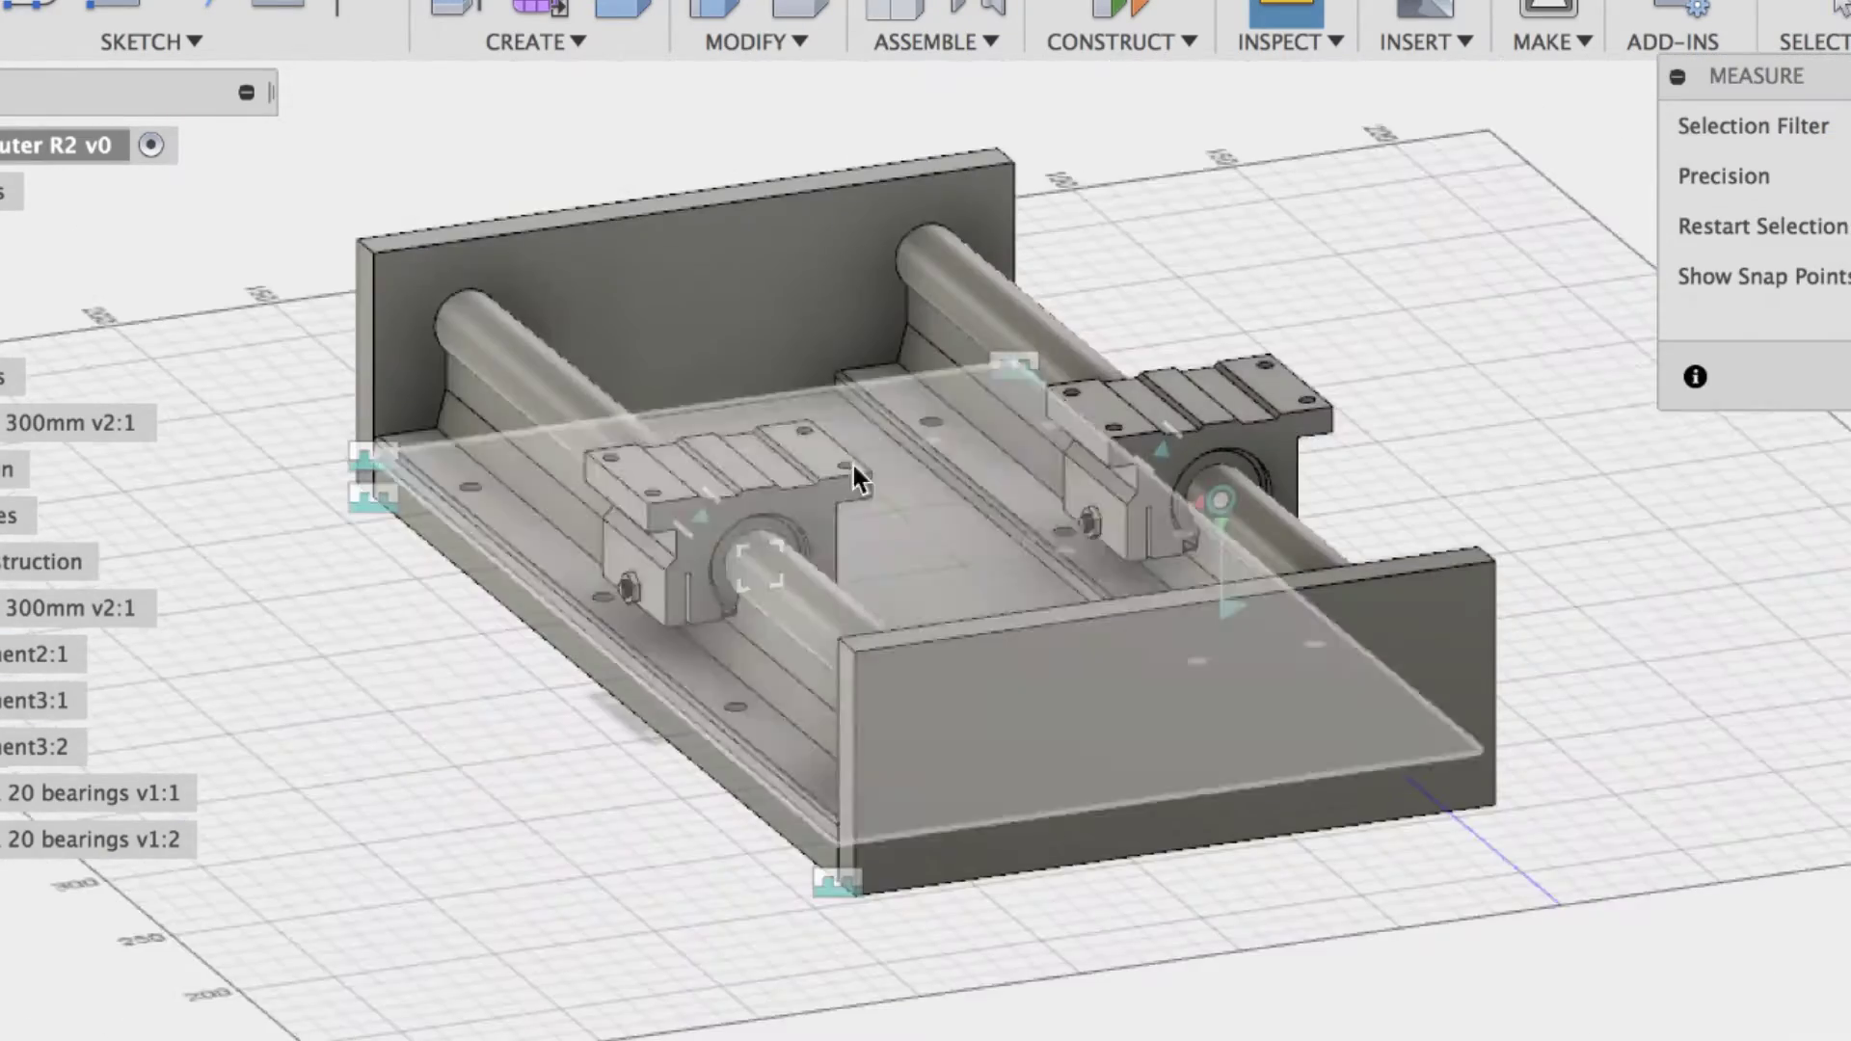
pyautogui.click(843, 478)
pyautogui.keyDown('shift'); pyautogui.moveTo(963, 538); pyautogui.dragTo(1485, 424, button='middle'); pyautogui.keyUp('shift')
pyautogui.click(1507, 404)
pyautogui.click(1840, 9)
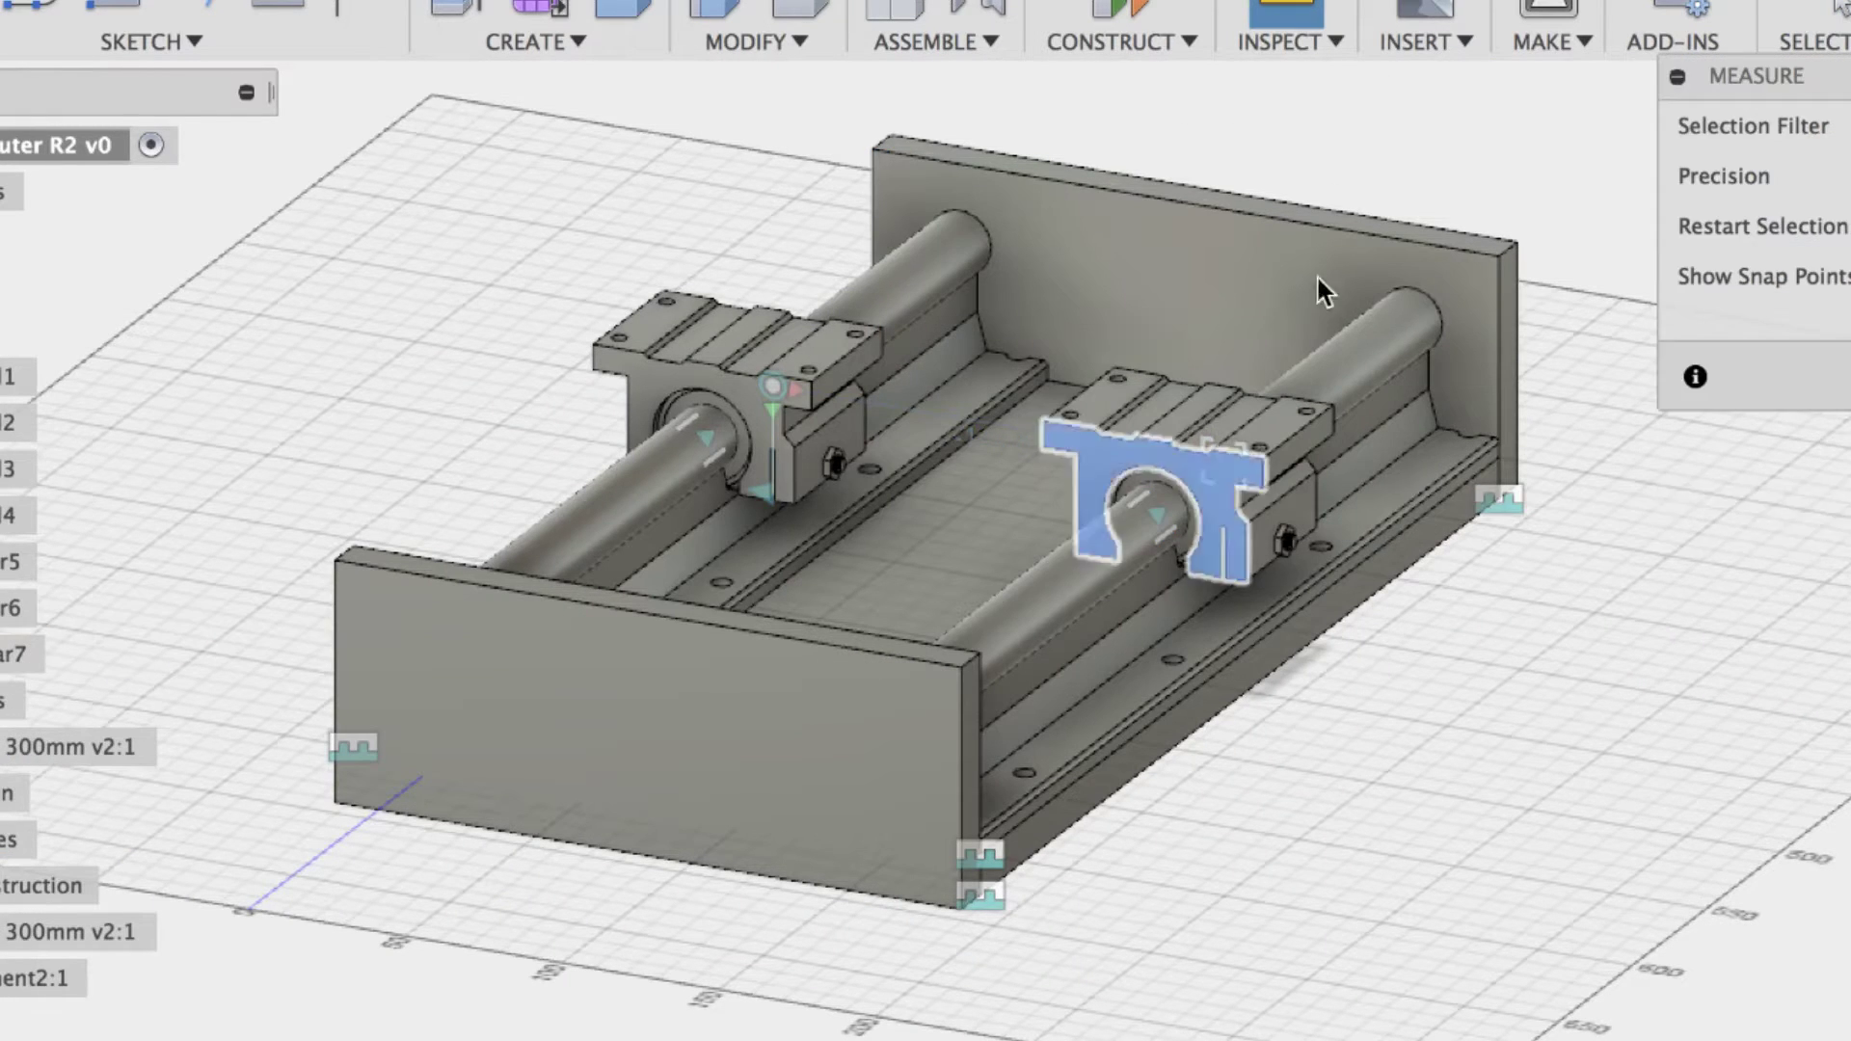
pyautogui.click(1315, 280)
# Limit the bearing block's sliding joint to a minimum of -174 and a maximum of 174
pyautogui.click(65, 610)
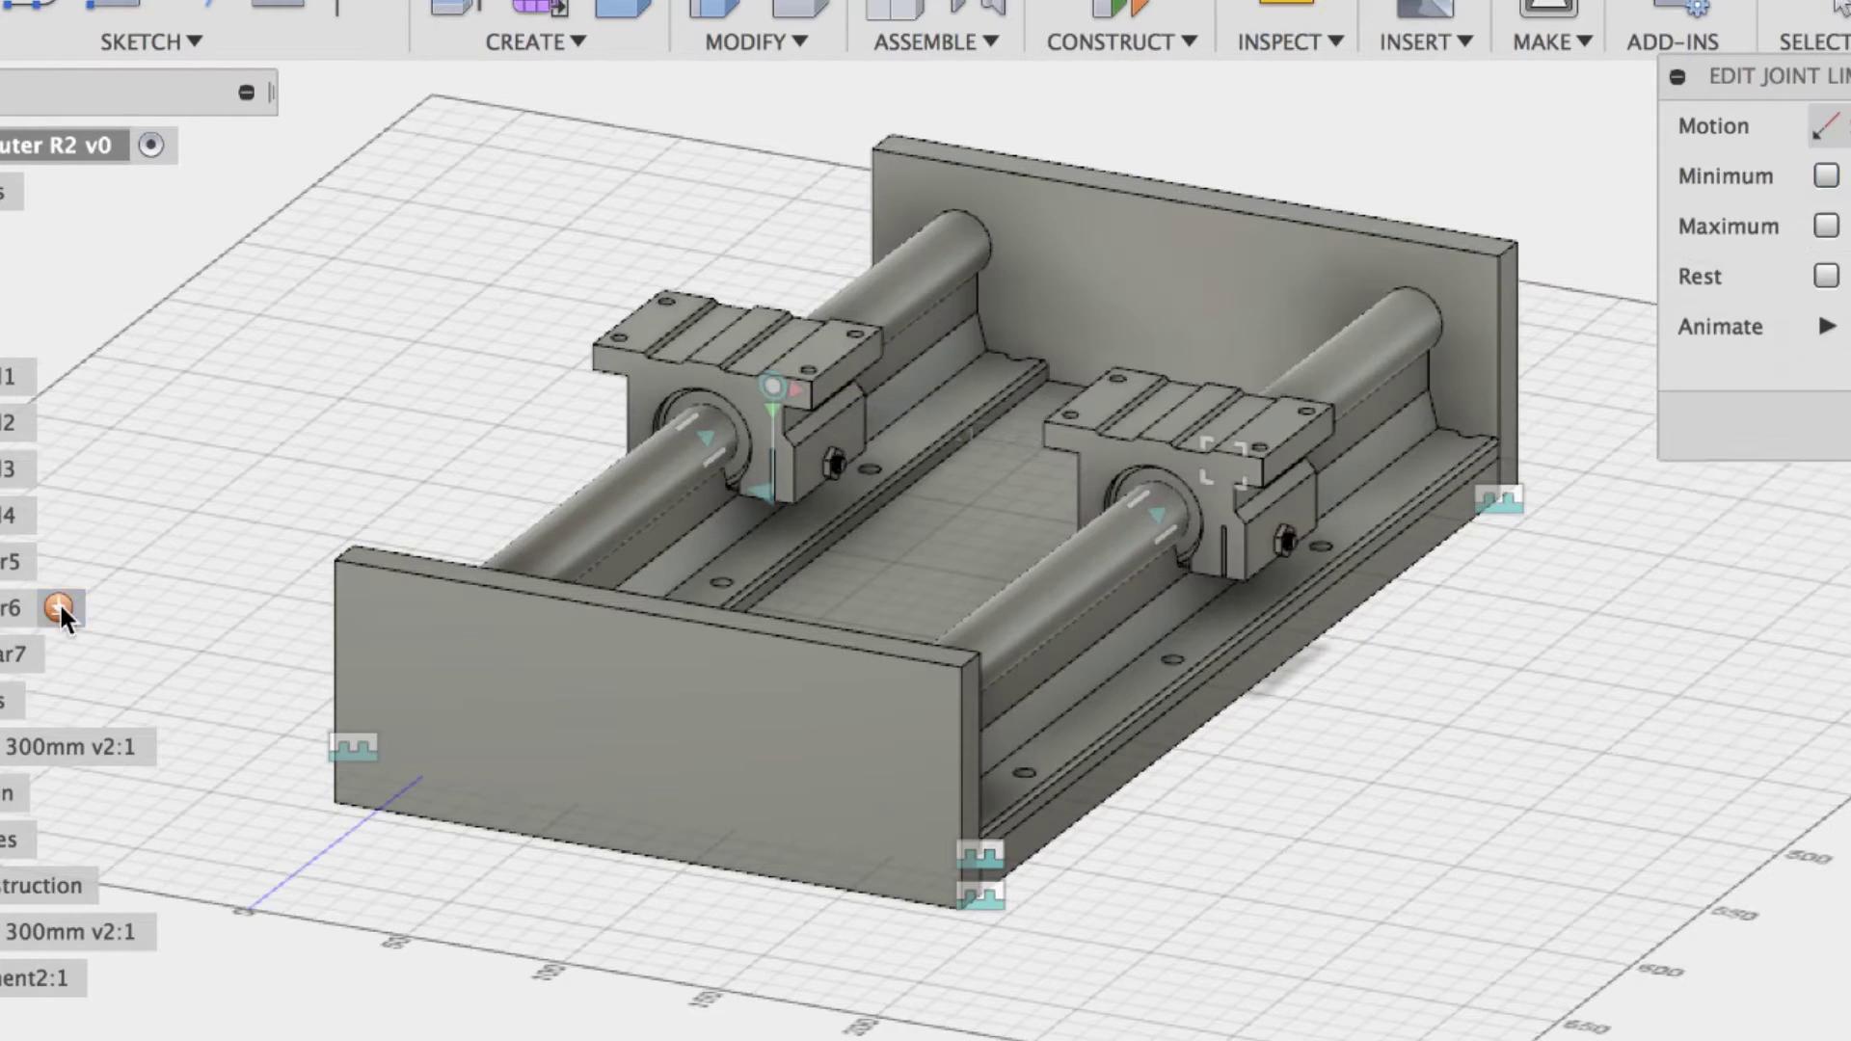
pyautogui.write('-174')
pyautogui.press('Return')
pyautogui.click(1826, 275)
pyautogui.write('174')
pyautogui.press('Return')
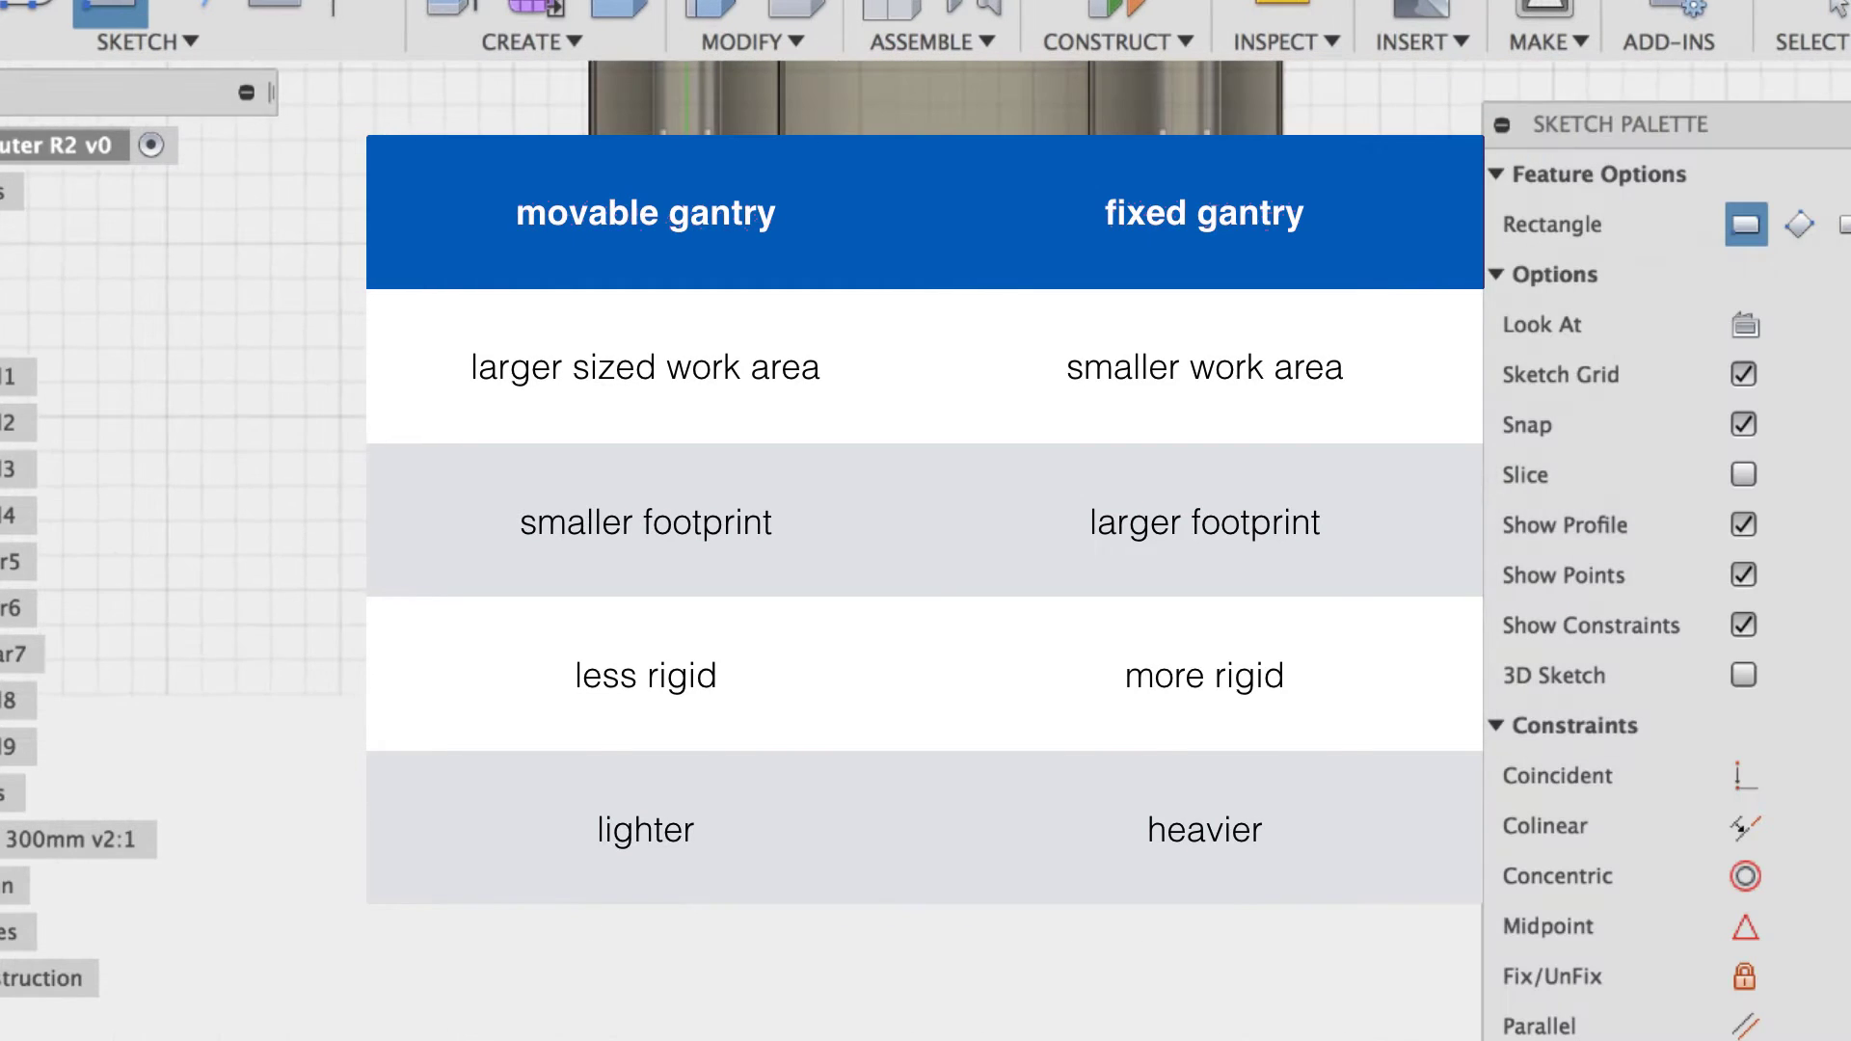
# Sketch a rectangle covering the bearing blocks as the outline of a top plate
pyautogui.click(1373, 1033)
pyautogui.press('Escape')
pyautogui.press('p')
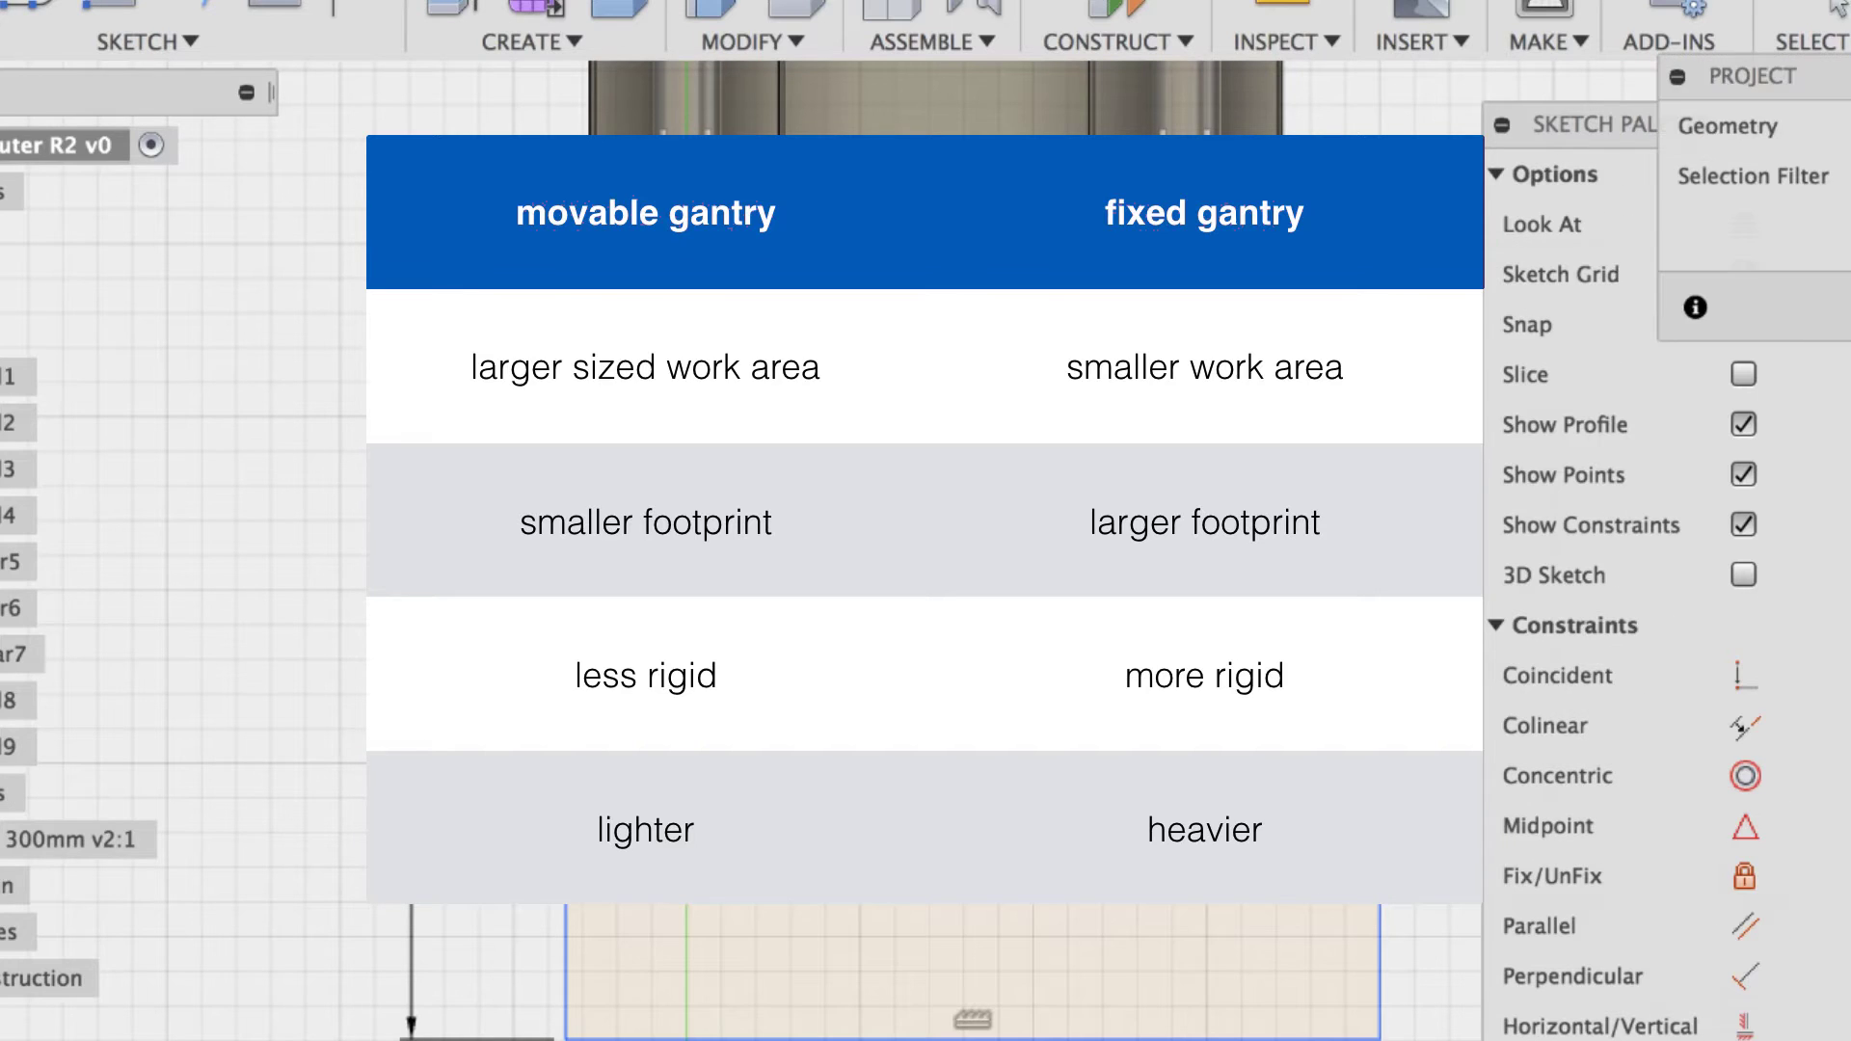
pyautogui.press('r')
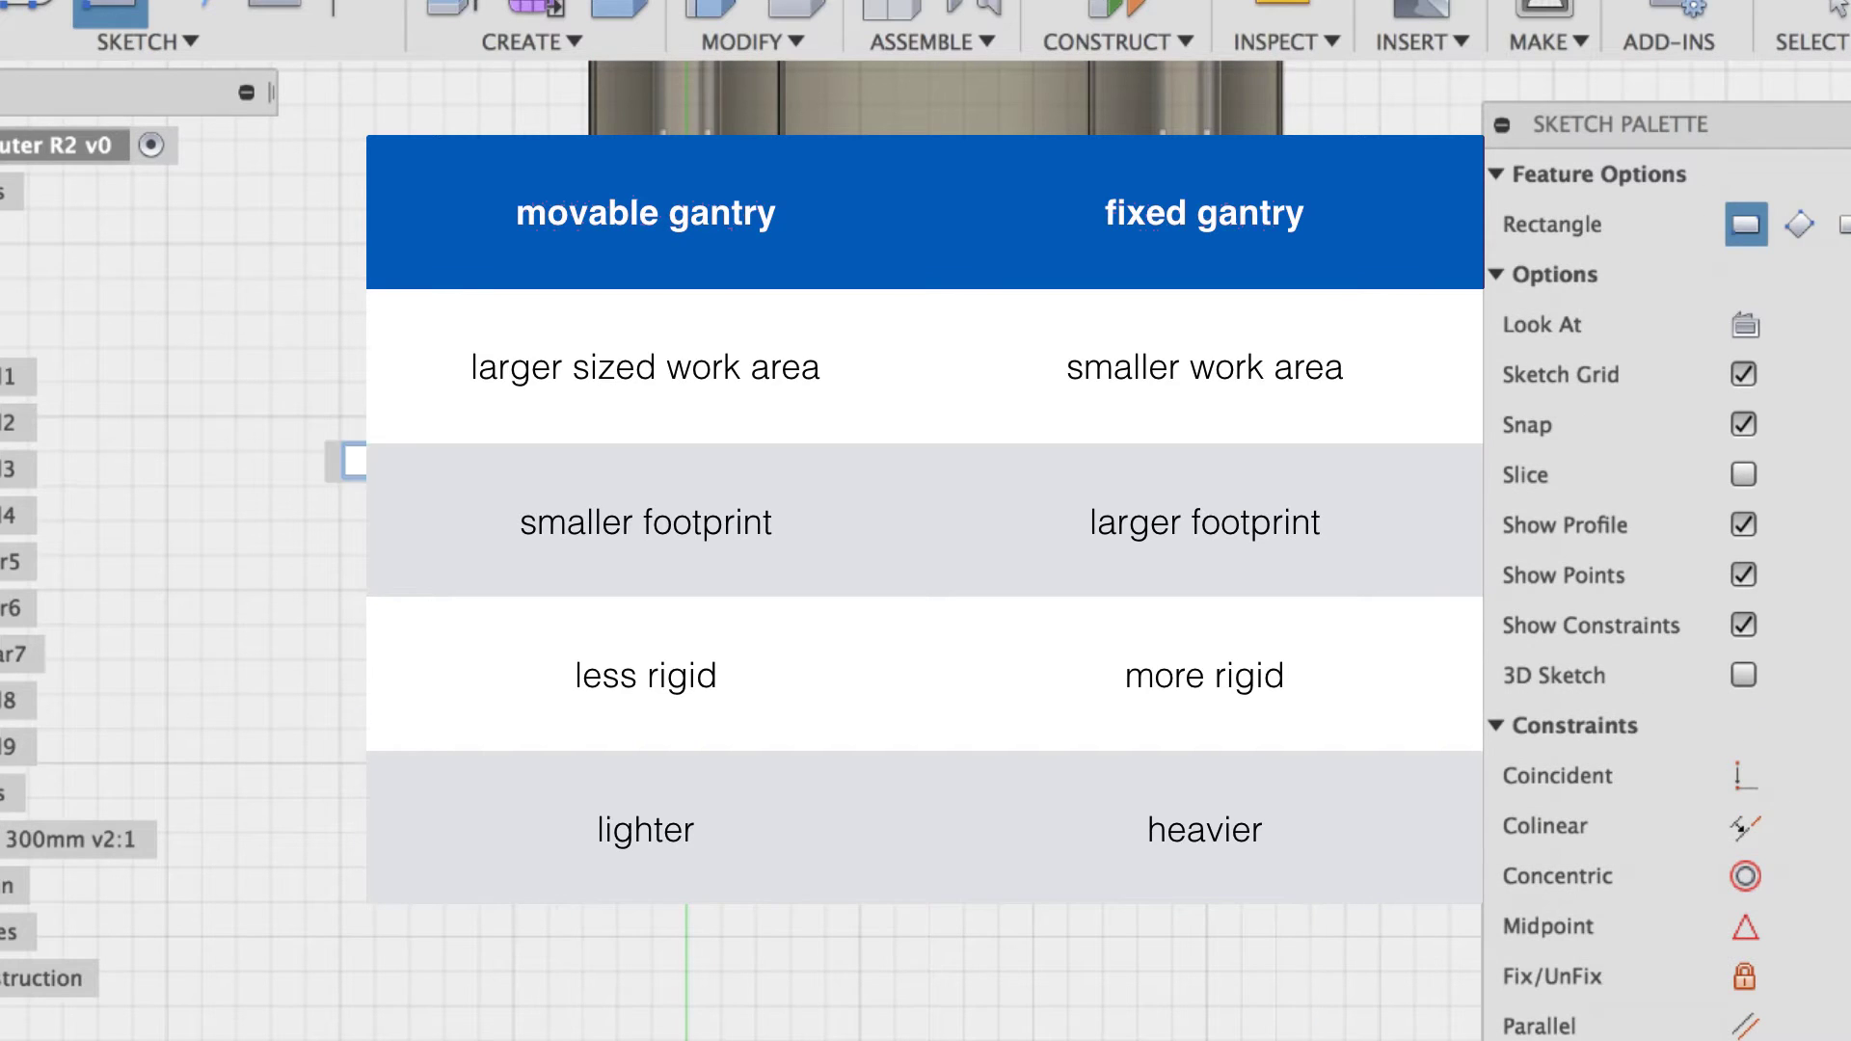
pyautogui.press('Escape')
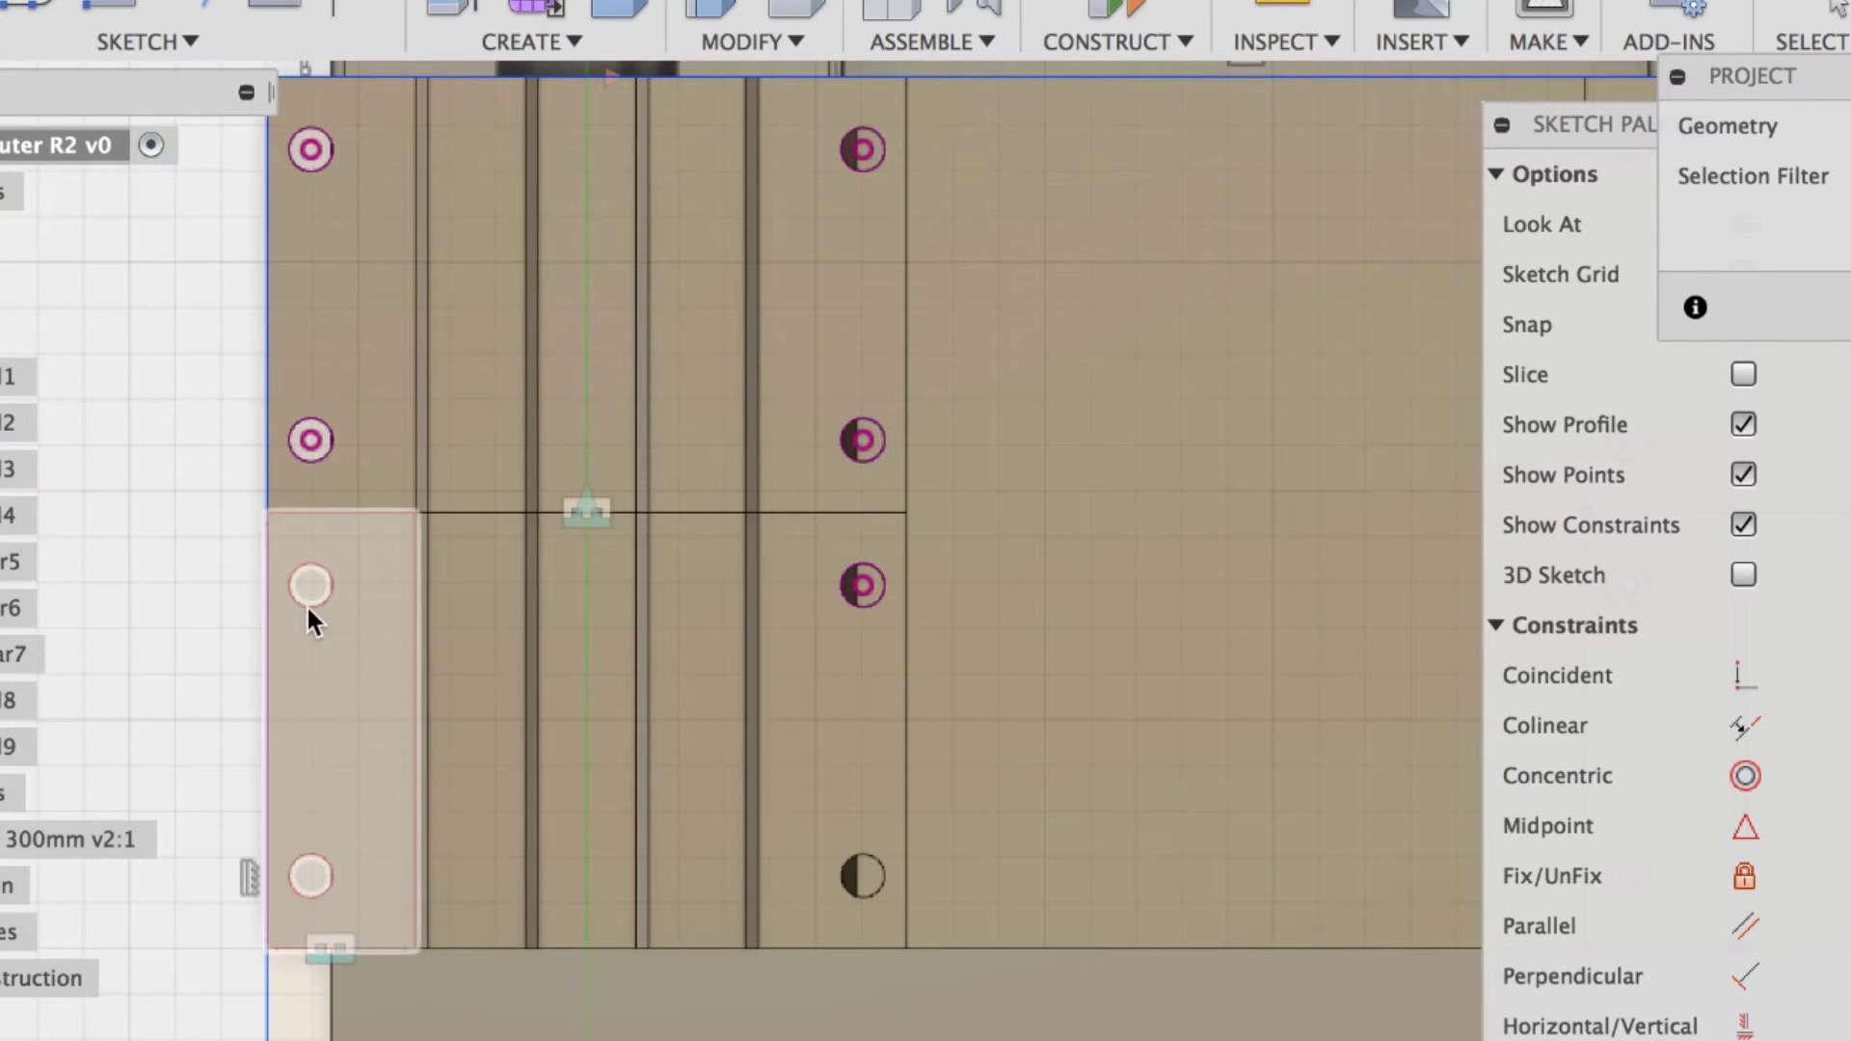
# Project the bearing blocks' bolt holes into the top plate sketch and extrude the plate profile 25 mm
pyautogui.click(310, 620)
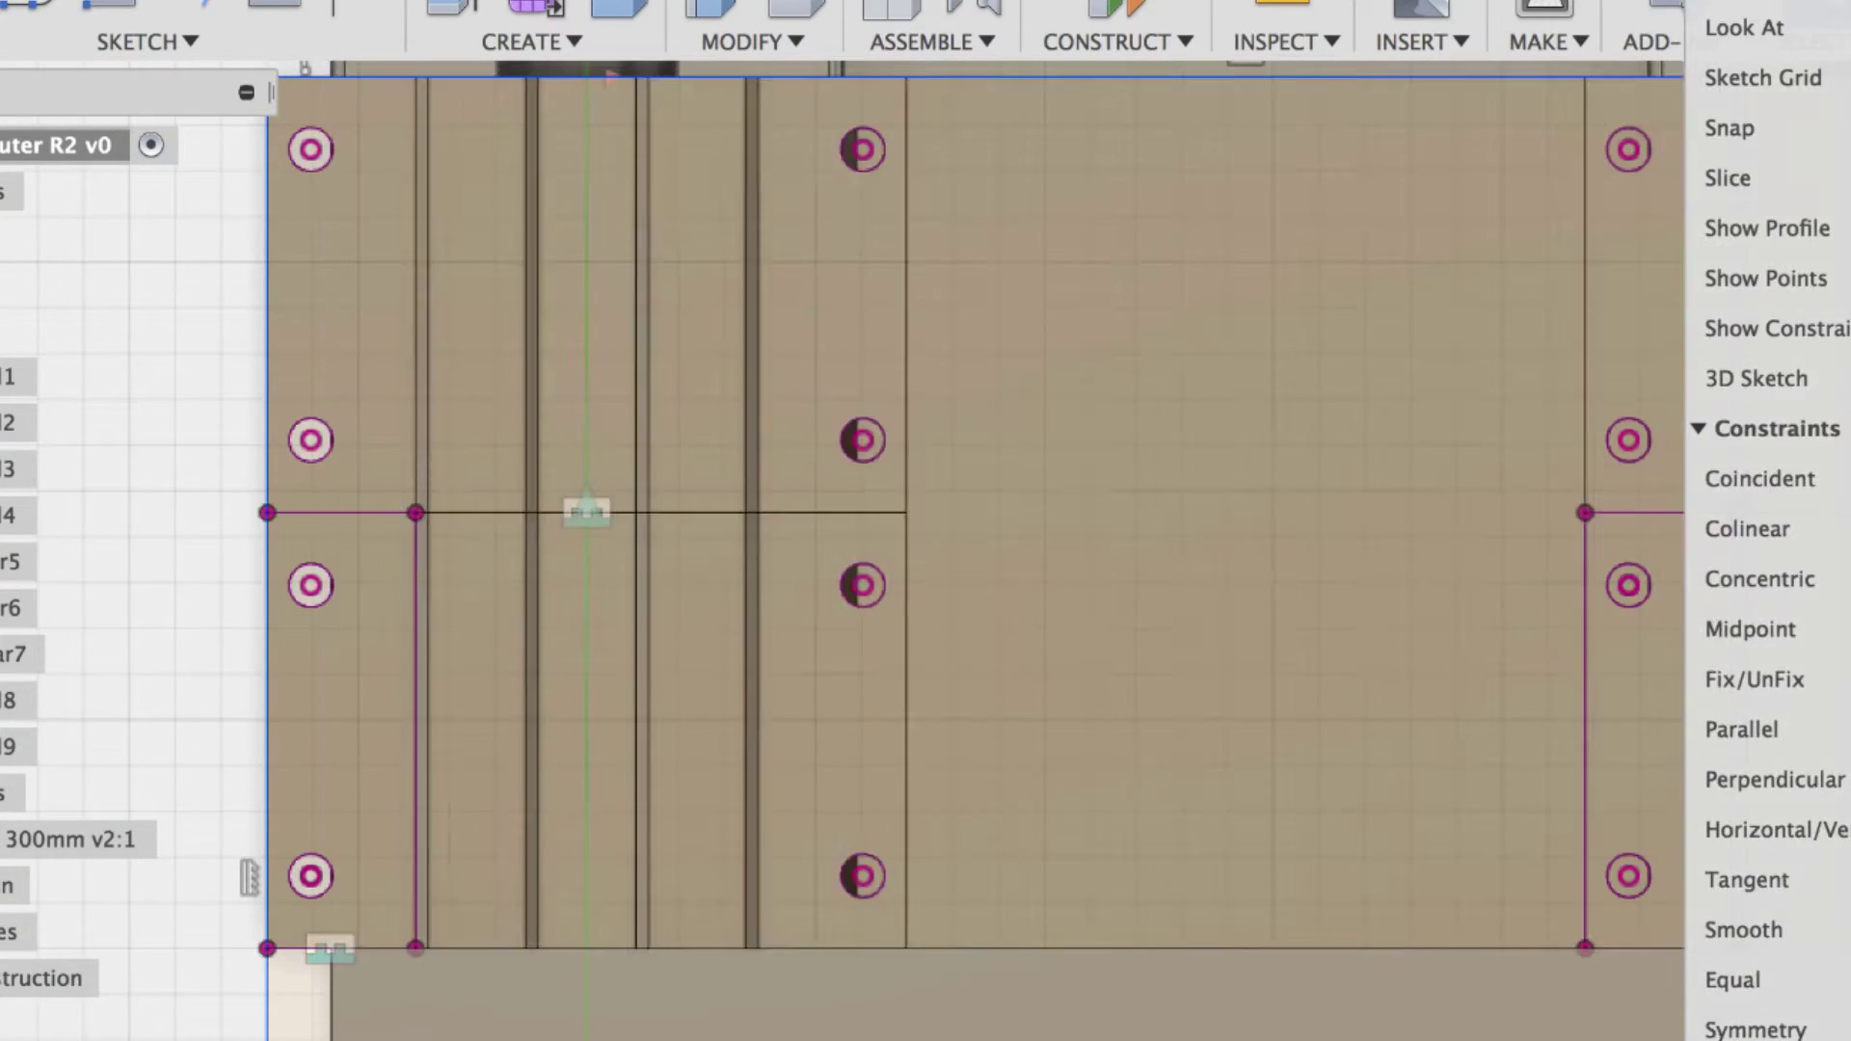
pyautogui.write('e')
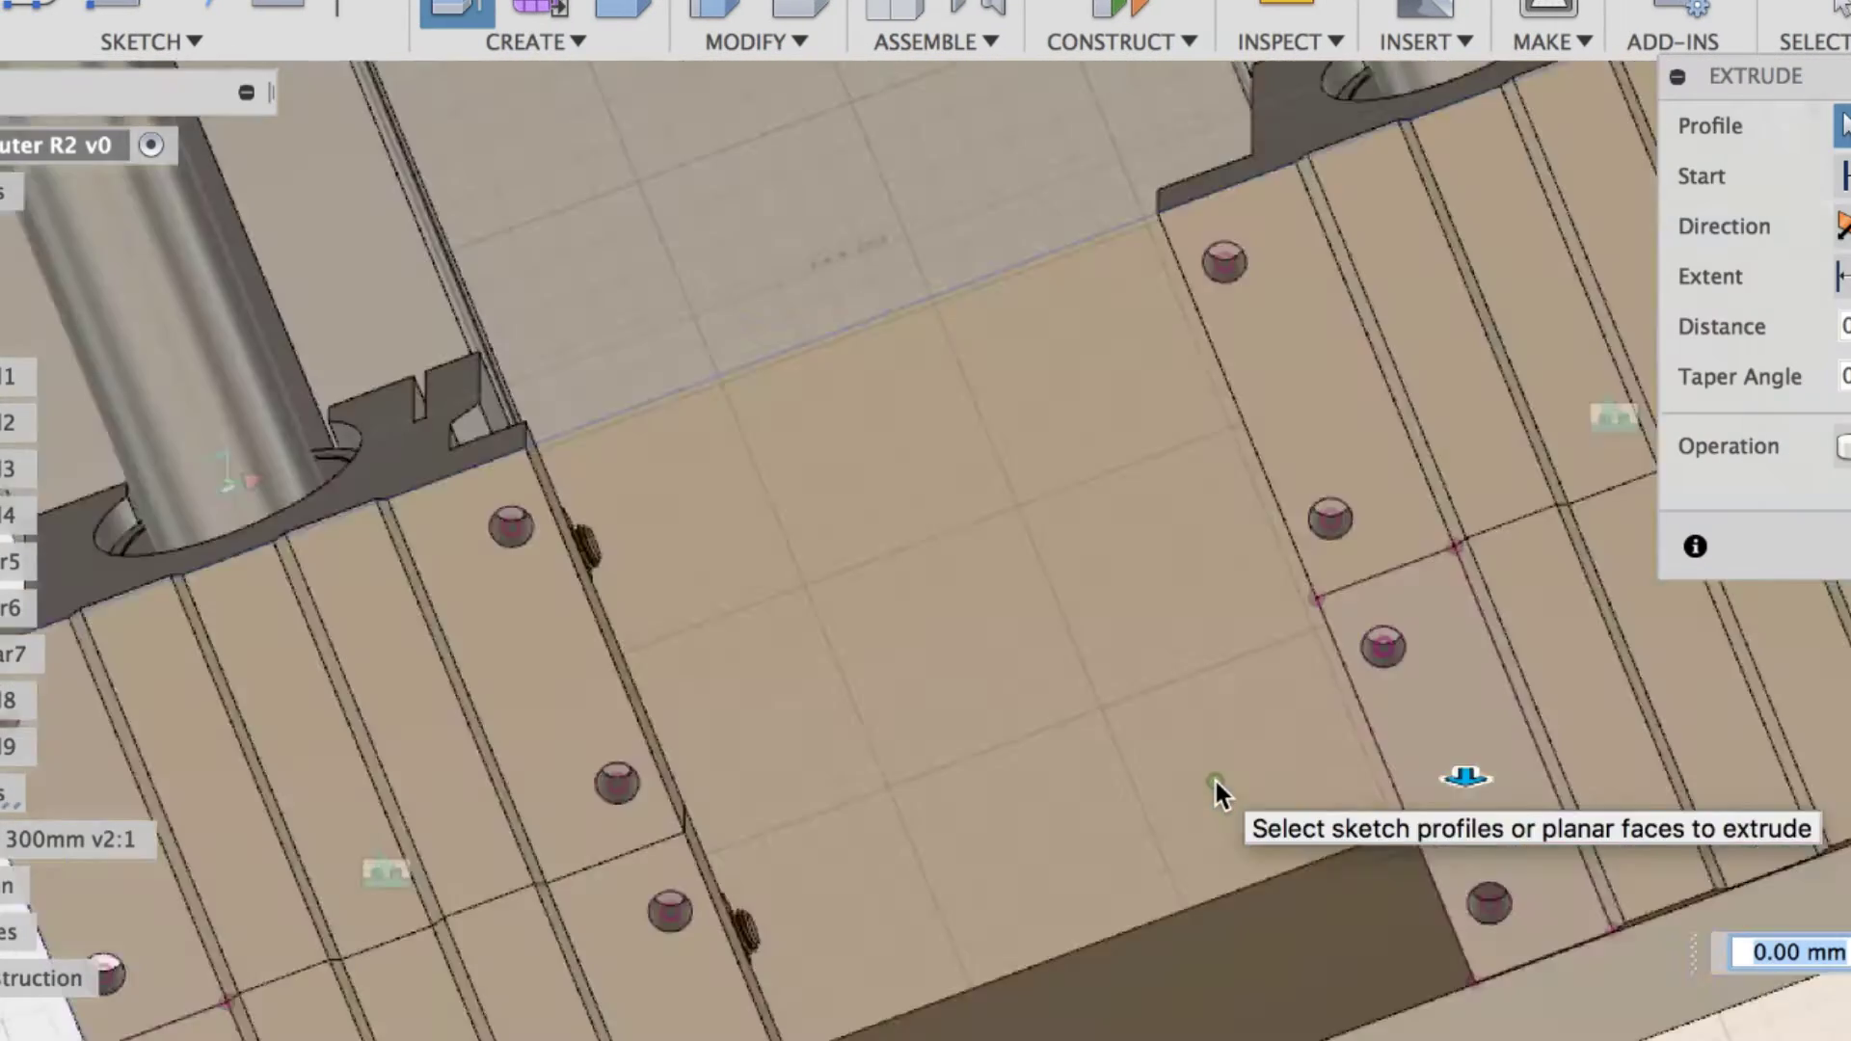
pyautogui.write('25')
pyautogui.press('Return')
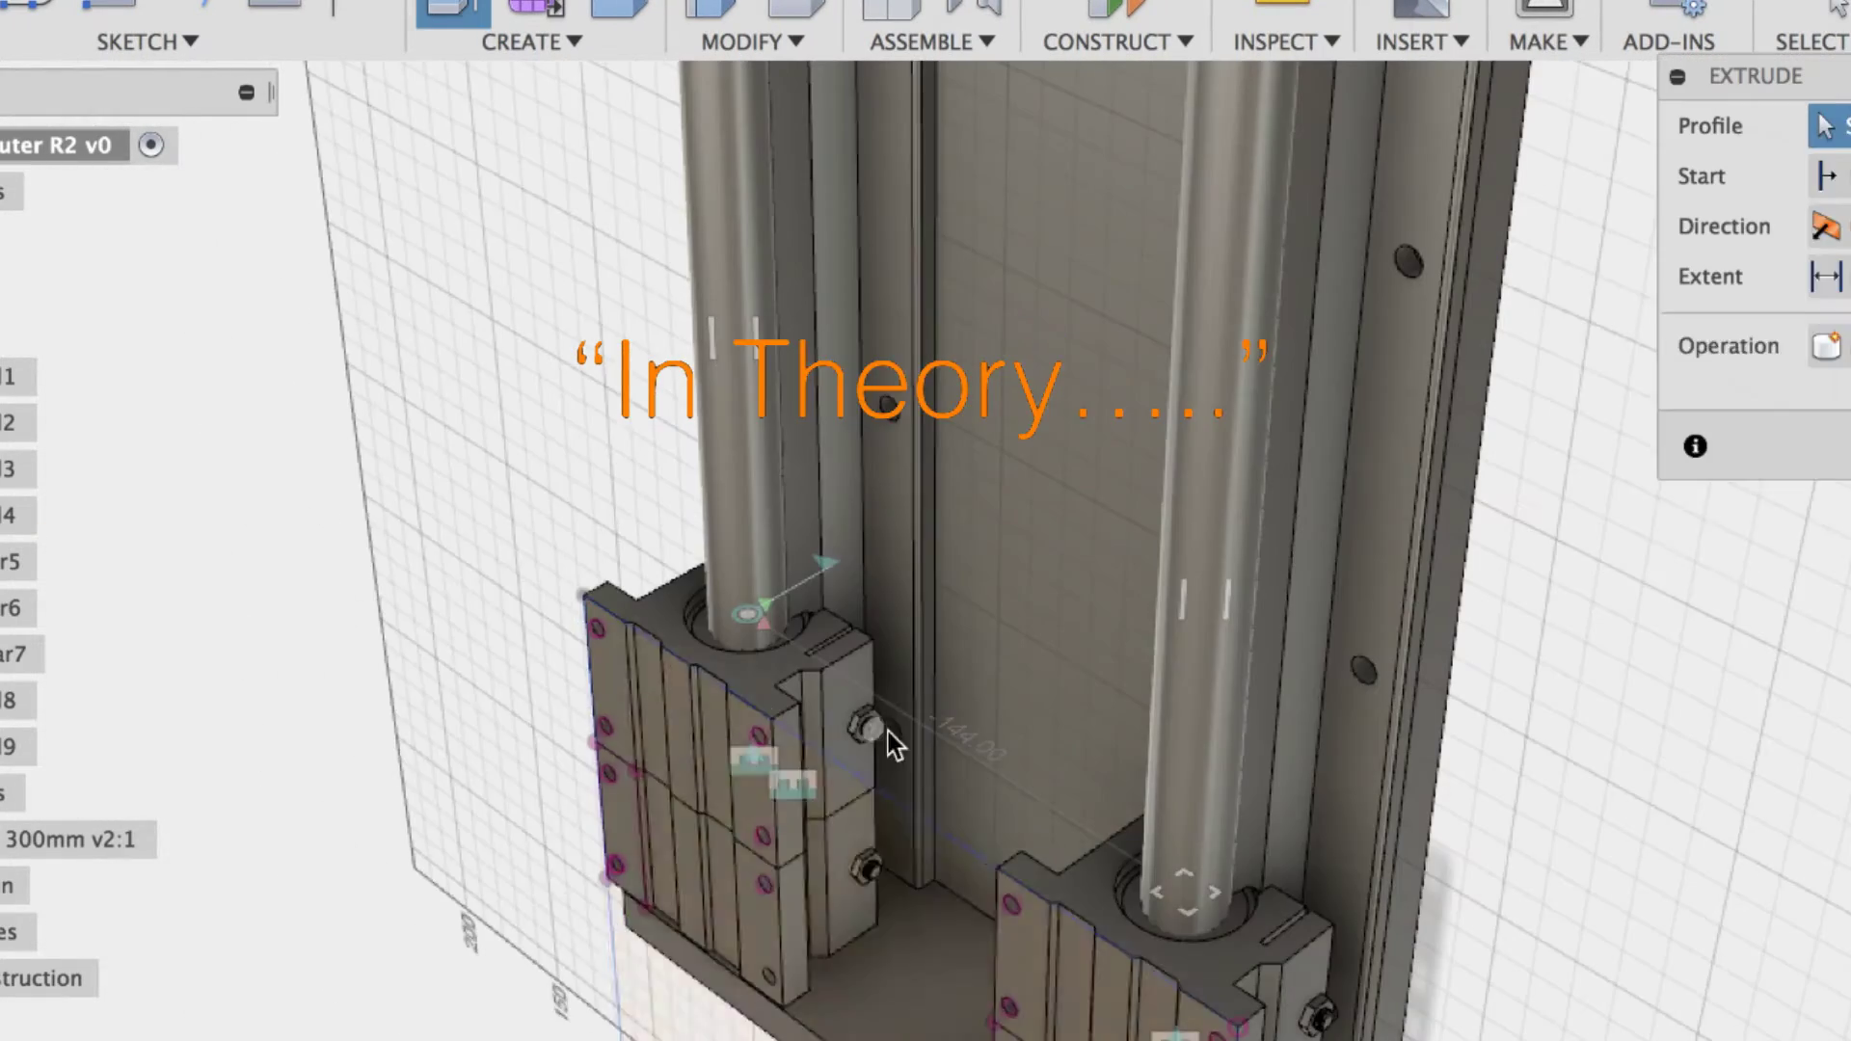
# Join the drilled top plate to the bearing blocks on the vertical rails
pyautogui.click(888, 732)
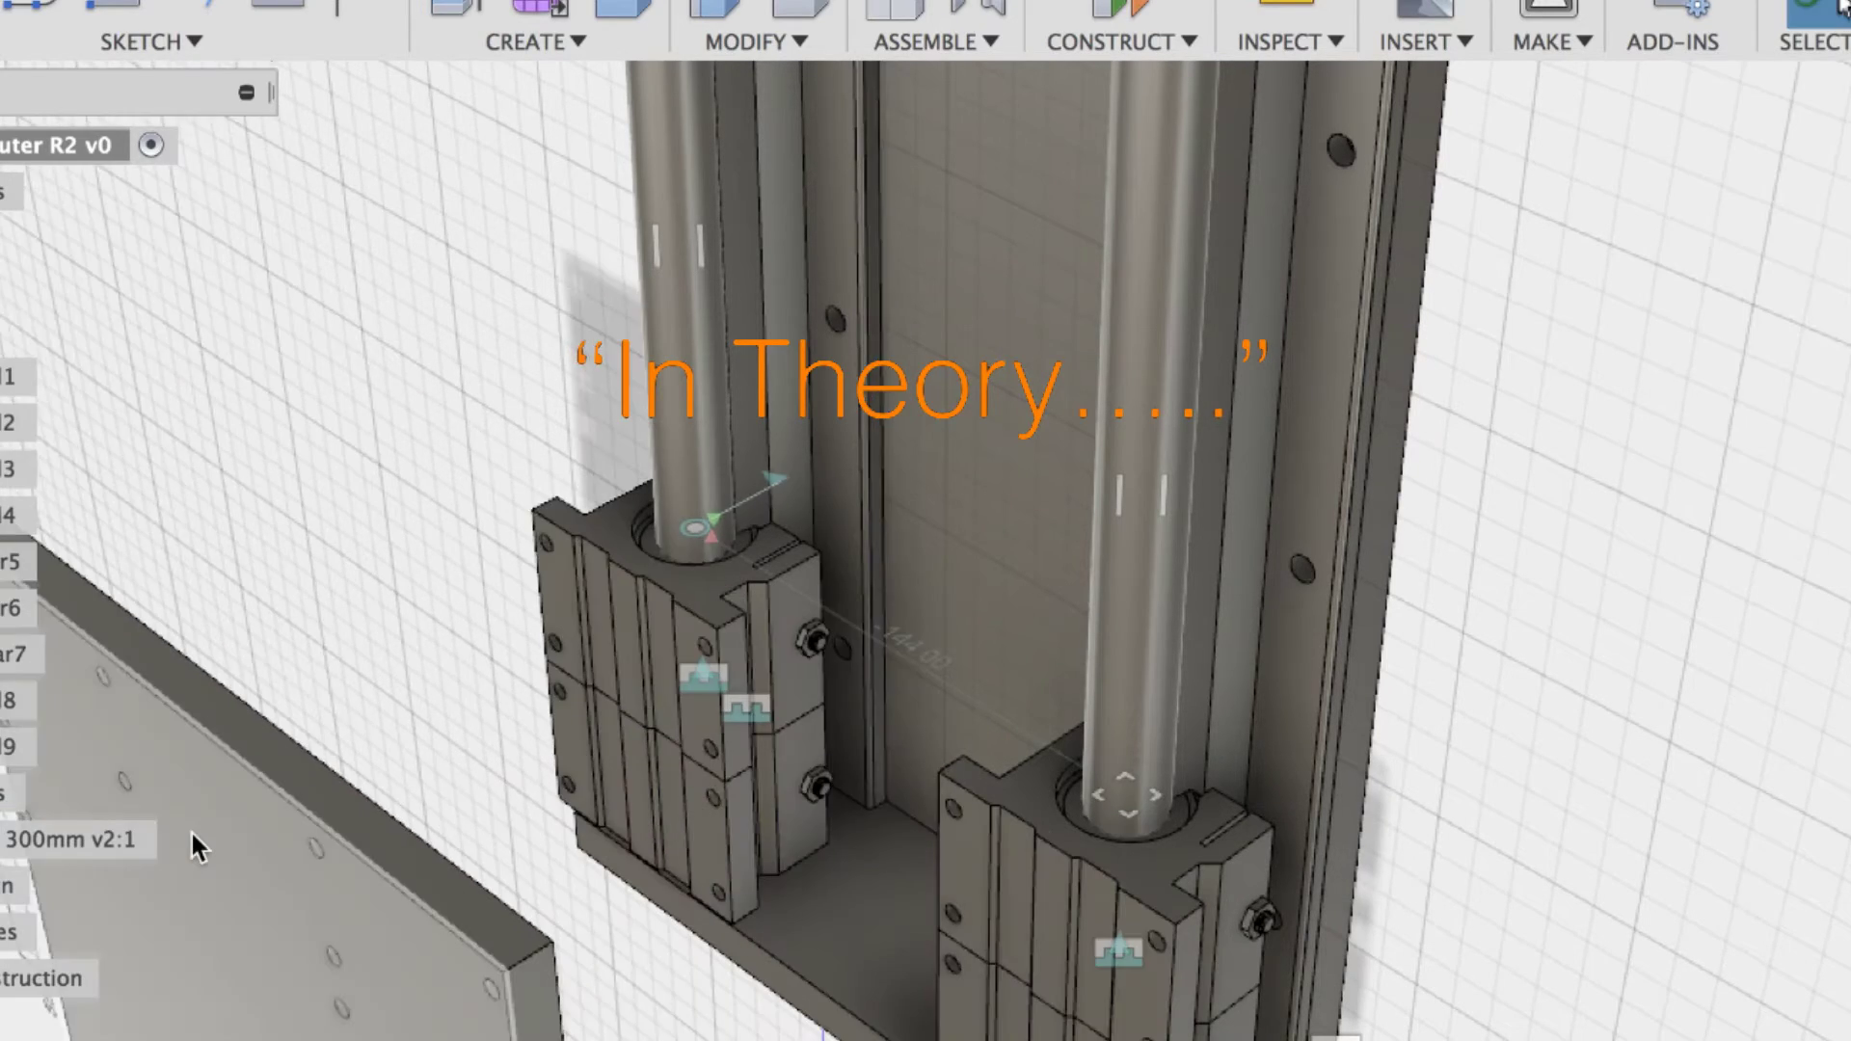
pyautogui.press('j')
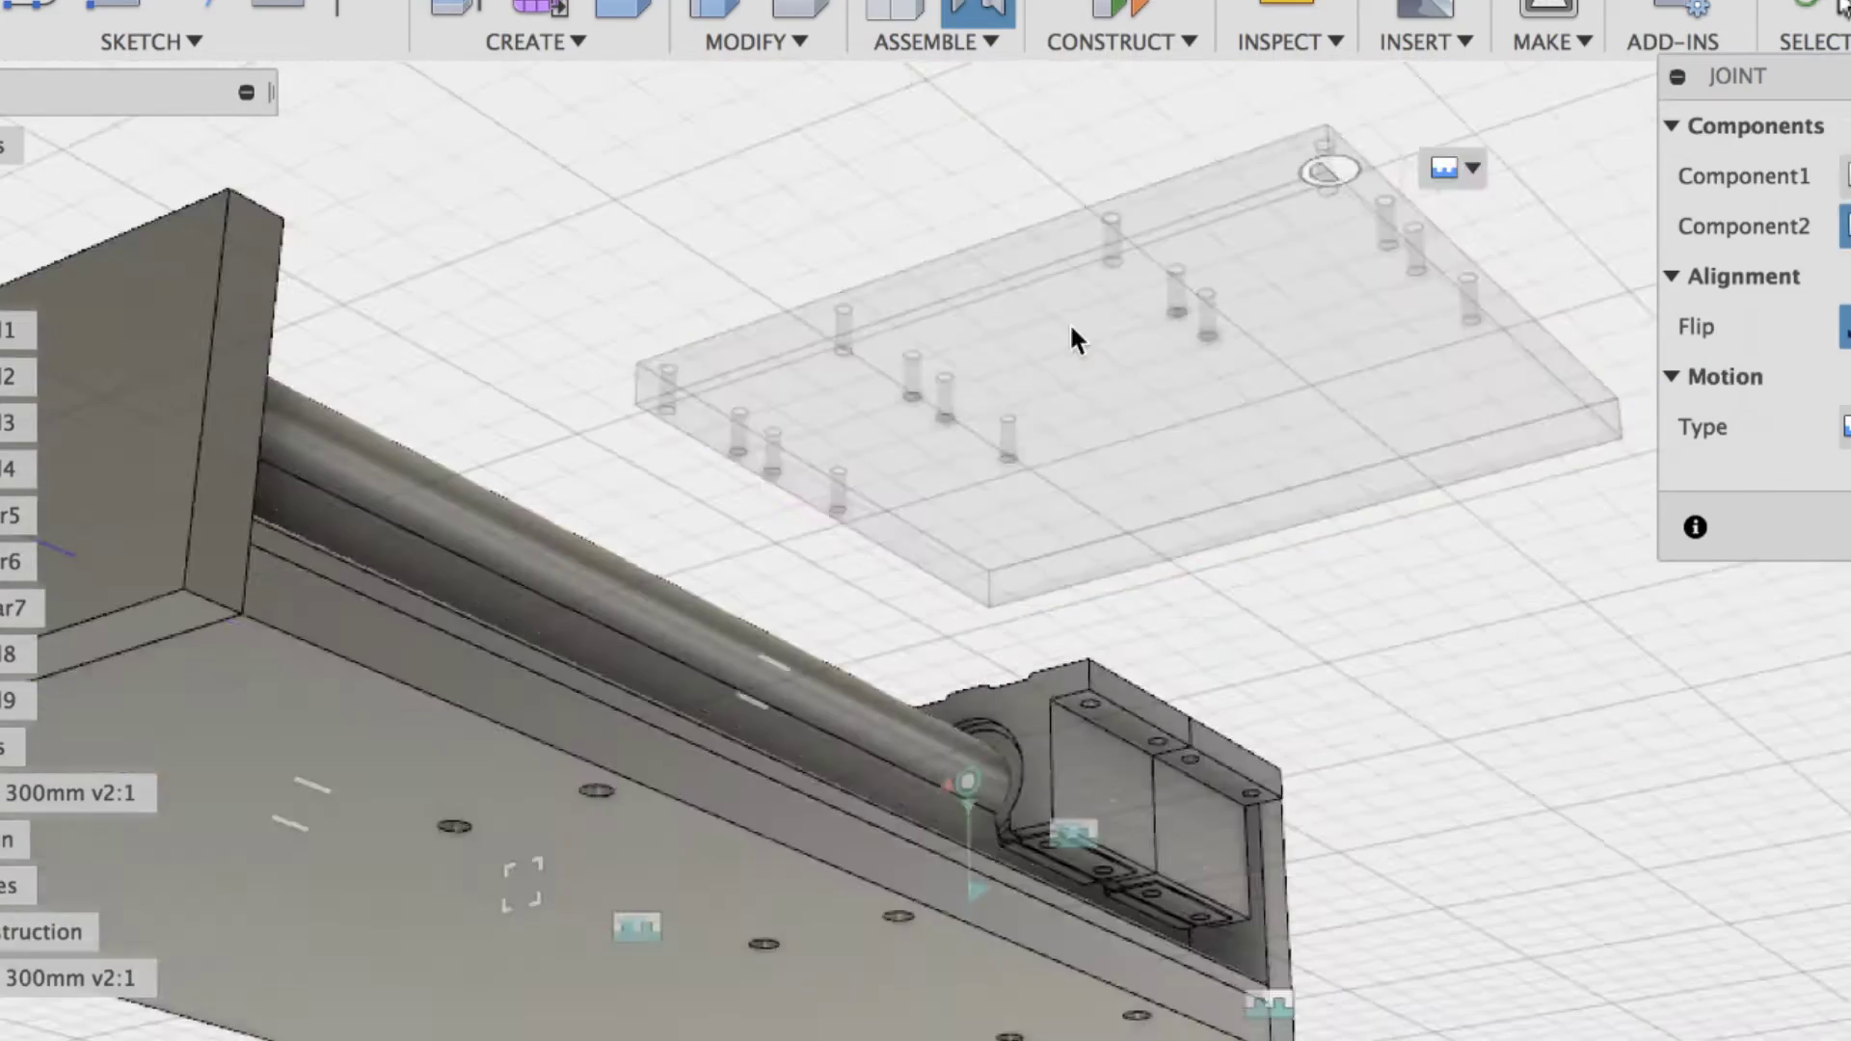
pyautogui.keyDown('shift'); pyautogui.moveTo(1072, 328); pyautogui.dragTo(650, 933, button='middle'); pyautogui.keyUp('shift')
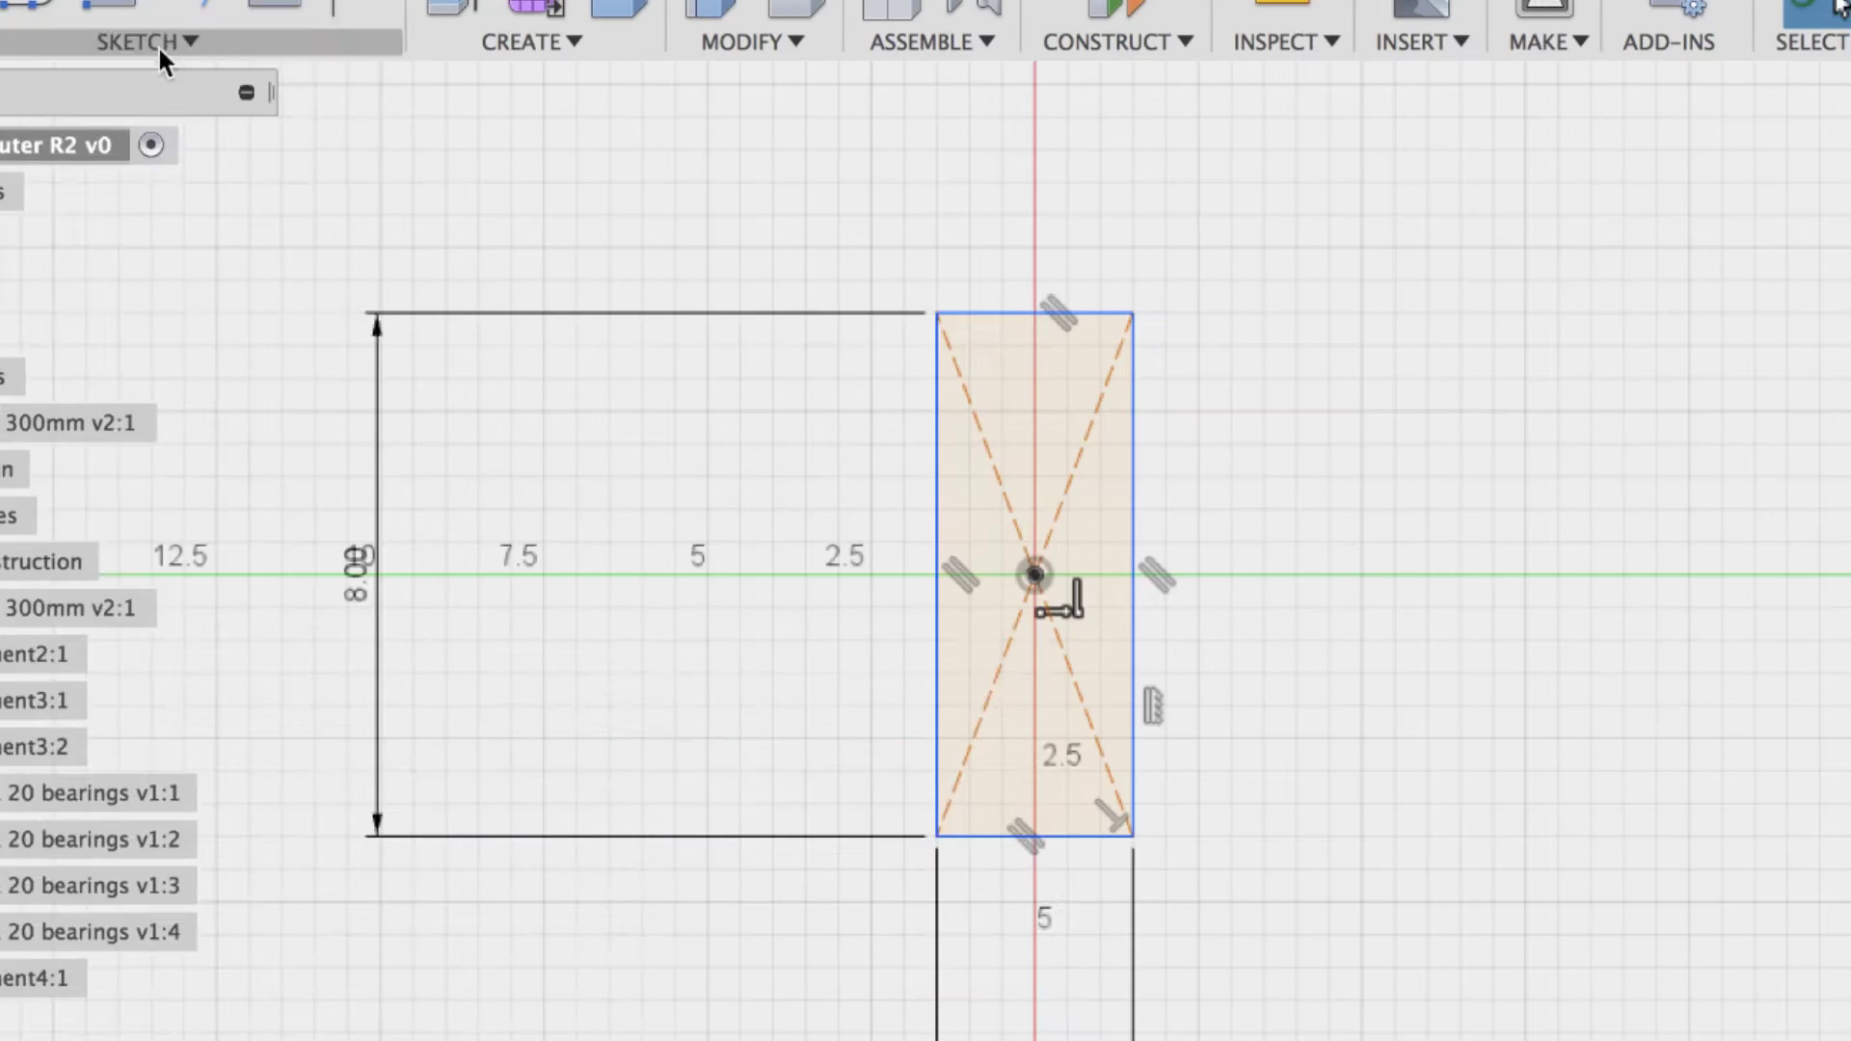
# Offset the tall rectangle's outline inward by 0.25 and round its corners with a 0.5 radius
pyautogui.press('o')
pyautogui.click(937, 443)
pyautogui.write('0.25')
pyautogui.press('Return')
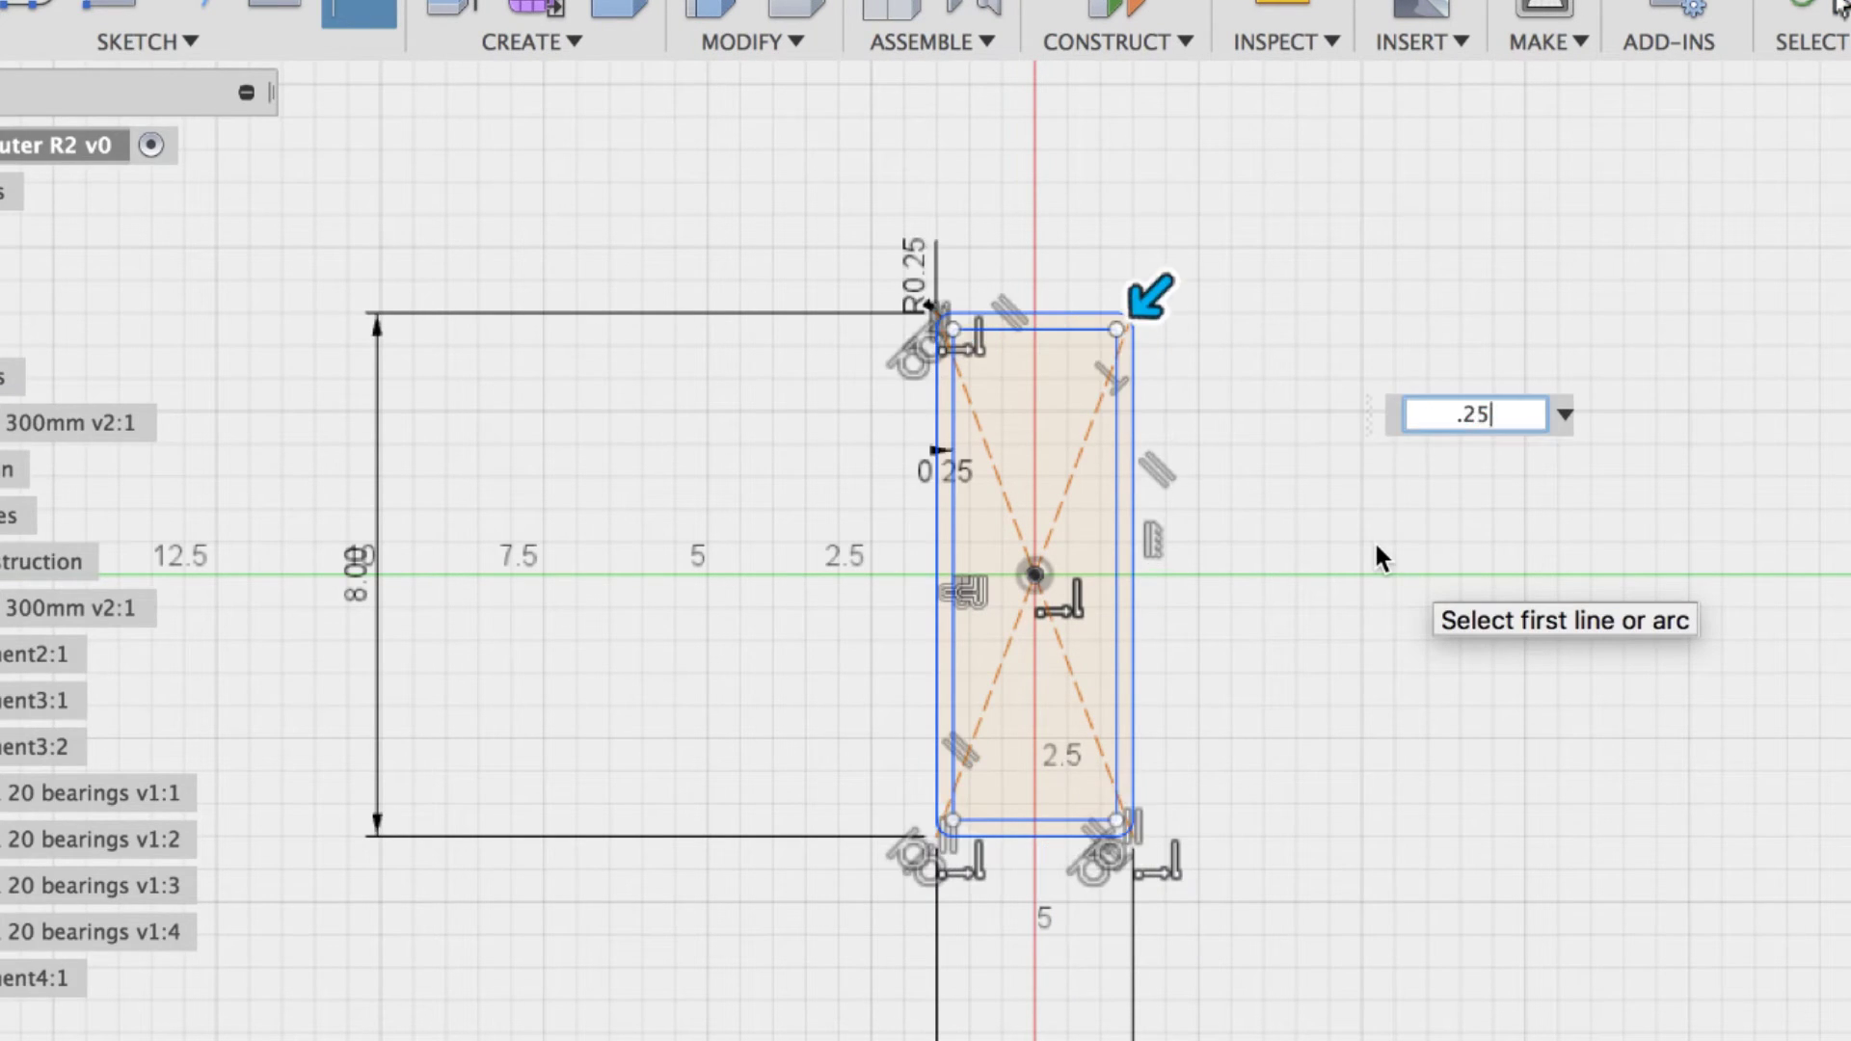
pyautogui.write('1')
pyautogui.press('BackSpace')
pyautogui.write('.5')
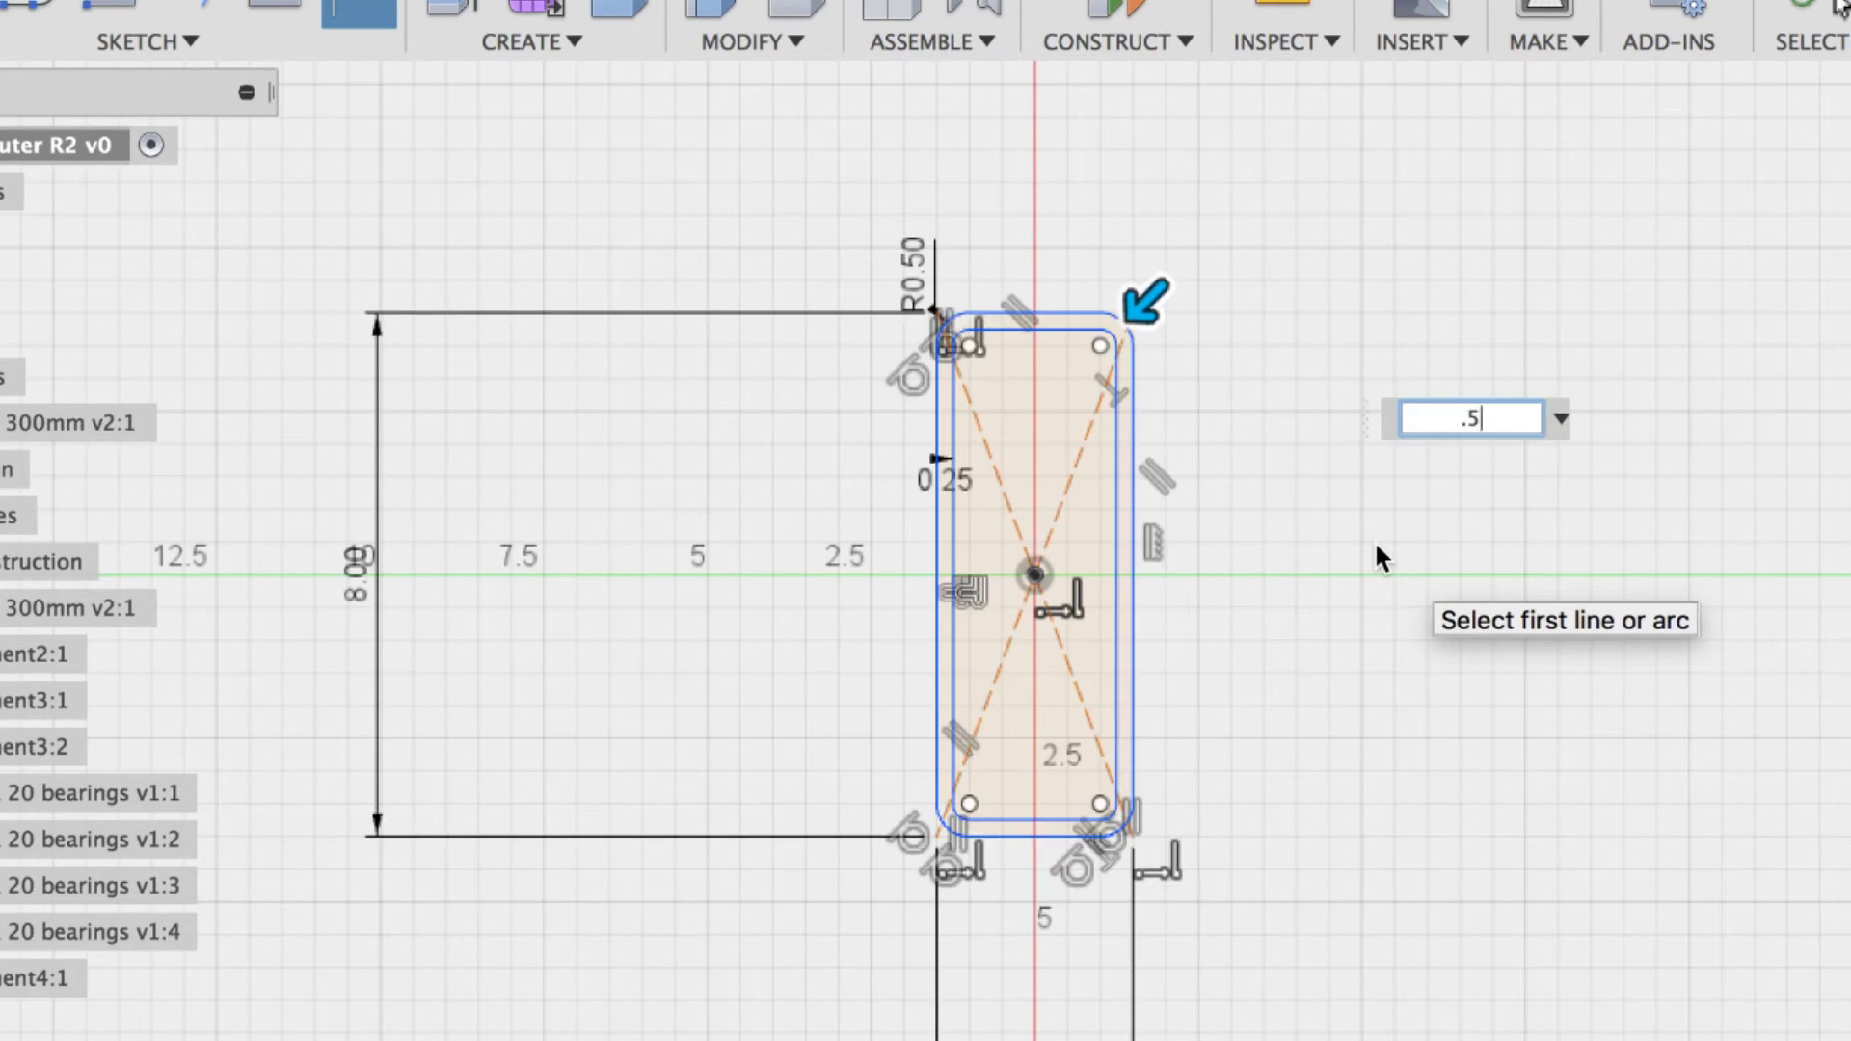
pyautogui.press('Return')
# Try extruding the hollow rectangular tube profile symmetrically with a distance of 300
pyautogui.press('e')
pyautogui.click(938, 530)
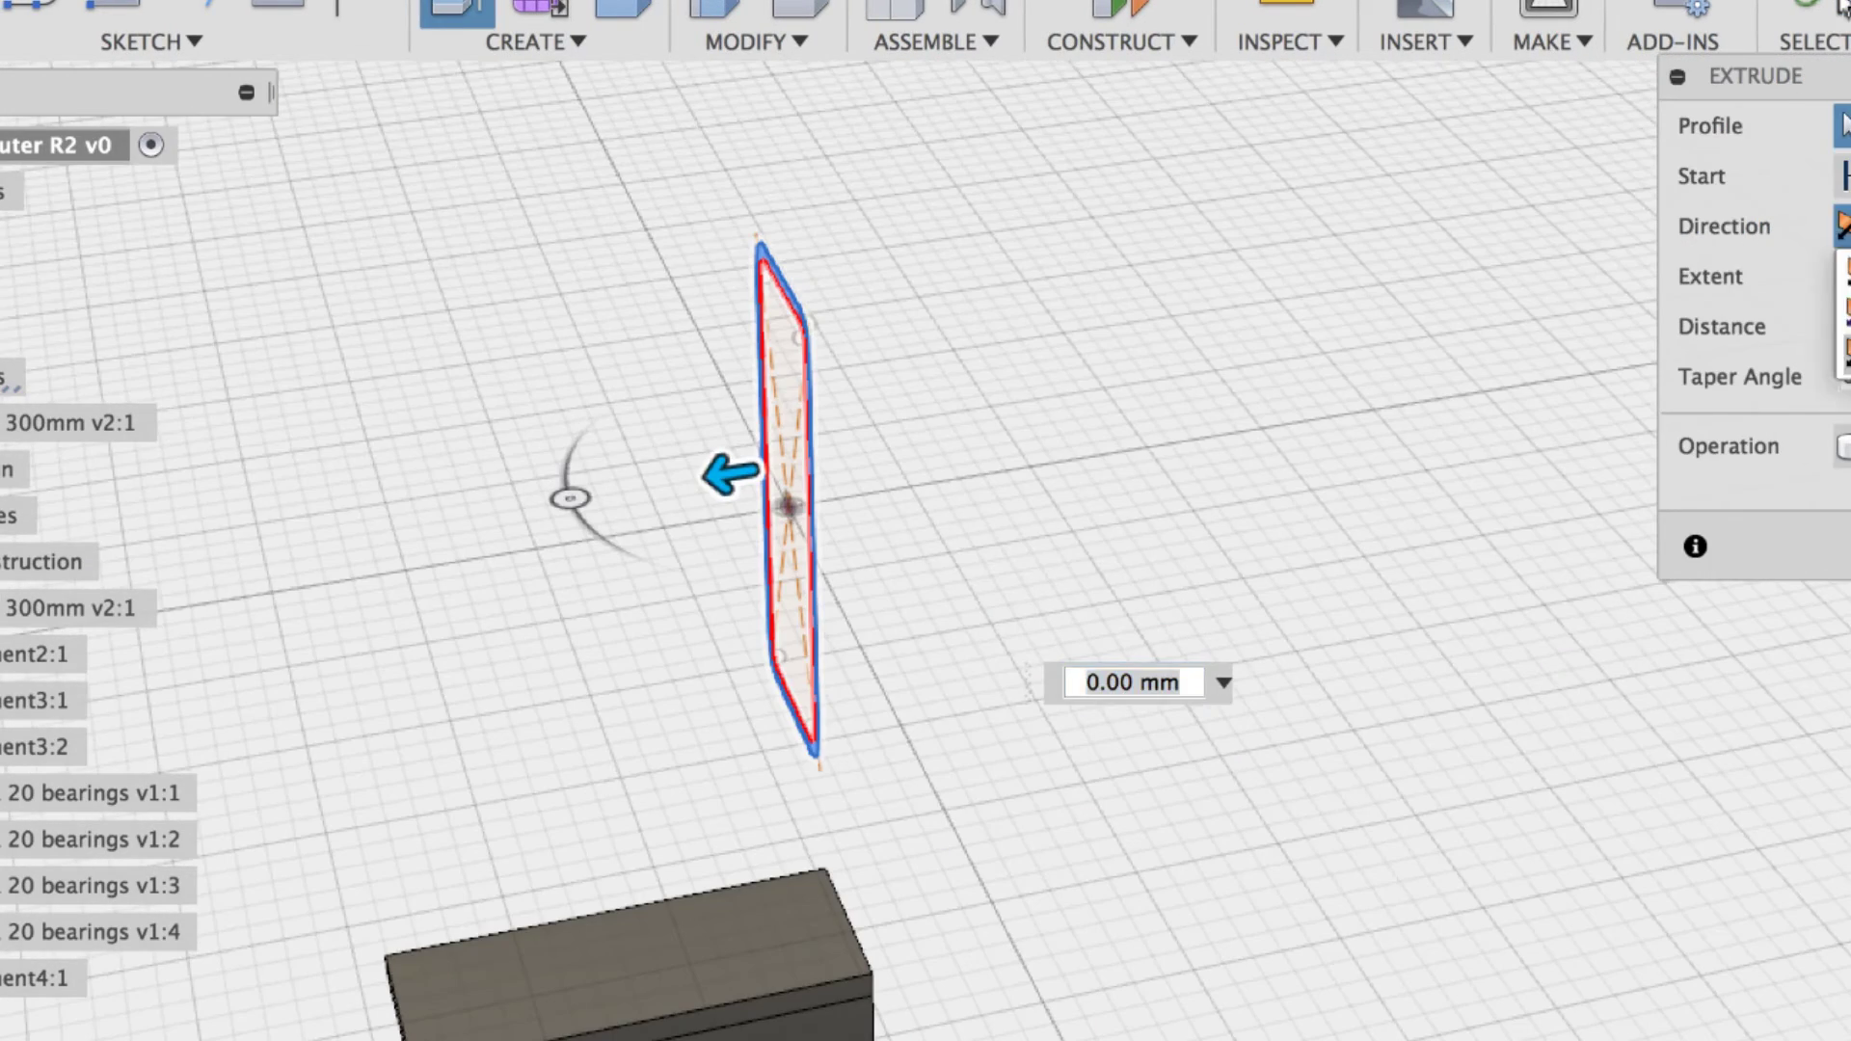
pyautogui.click(1788, 330)
pyautogui.write('300')
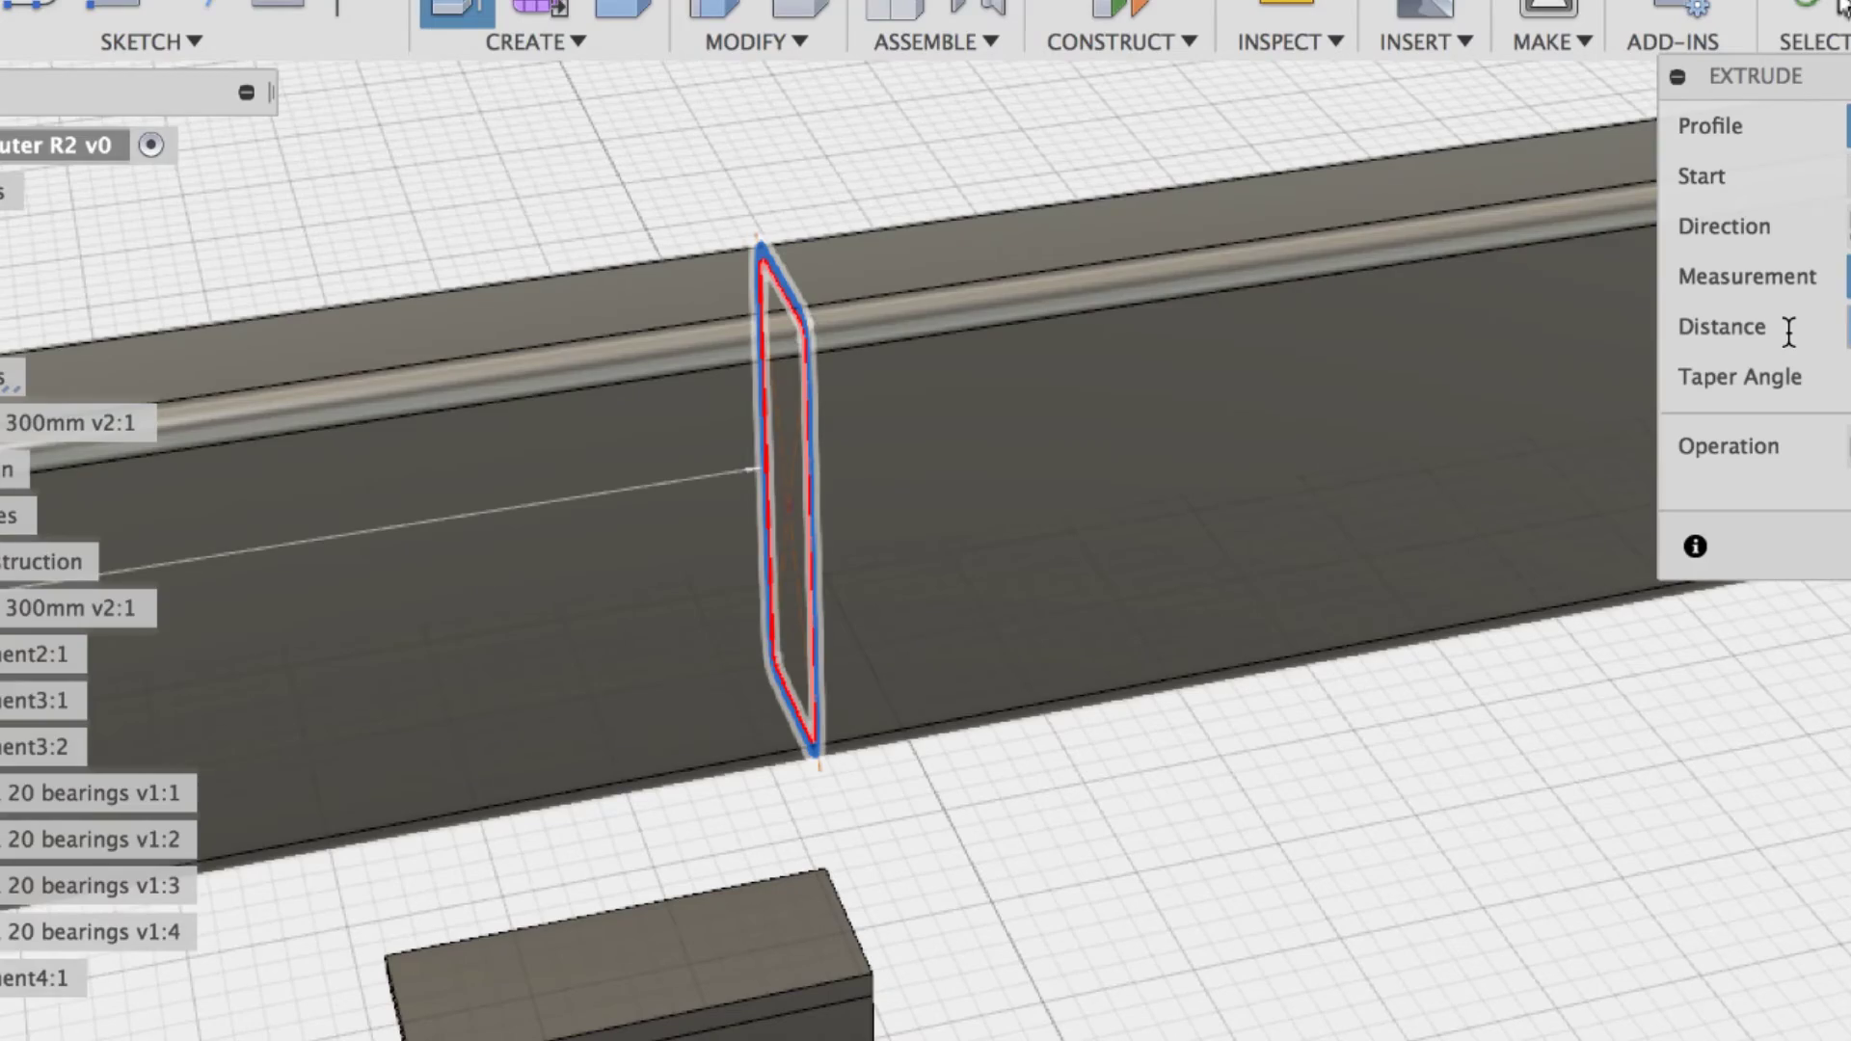
pyautogui.keyDown('shift'); pyautogui.moveTo(893, 550); pyautogui.dragTo(943, 380, button='middle'); pyautogui.keyUp('shift')
pyautogui.scroll(-5, 1188, 414)
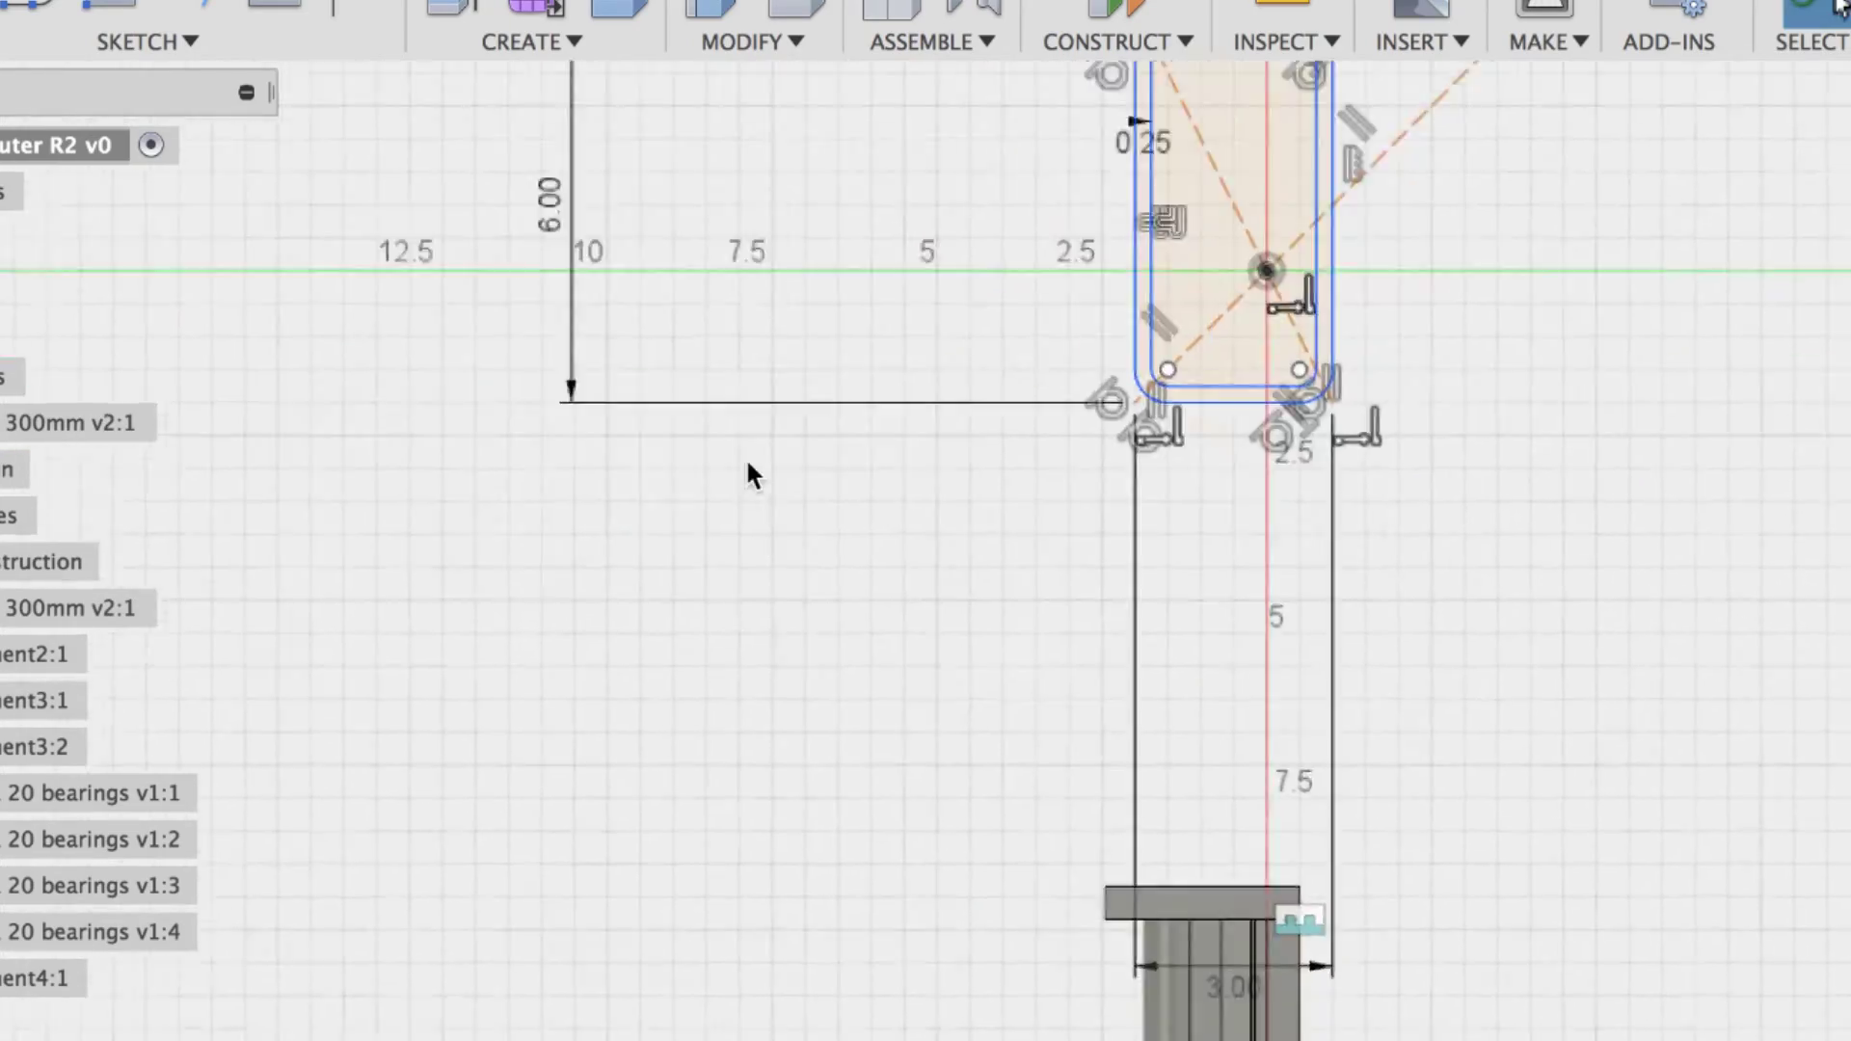
# Try extruding the 6 by 3 tube profile and joining a linear rail to the tube's side face
pyautogui.press('e')
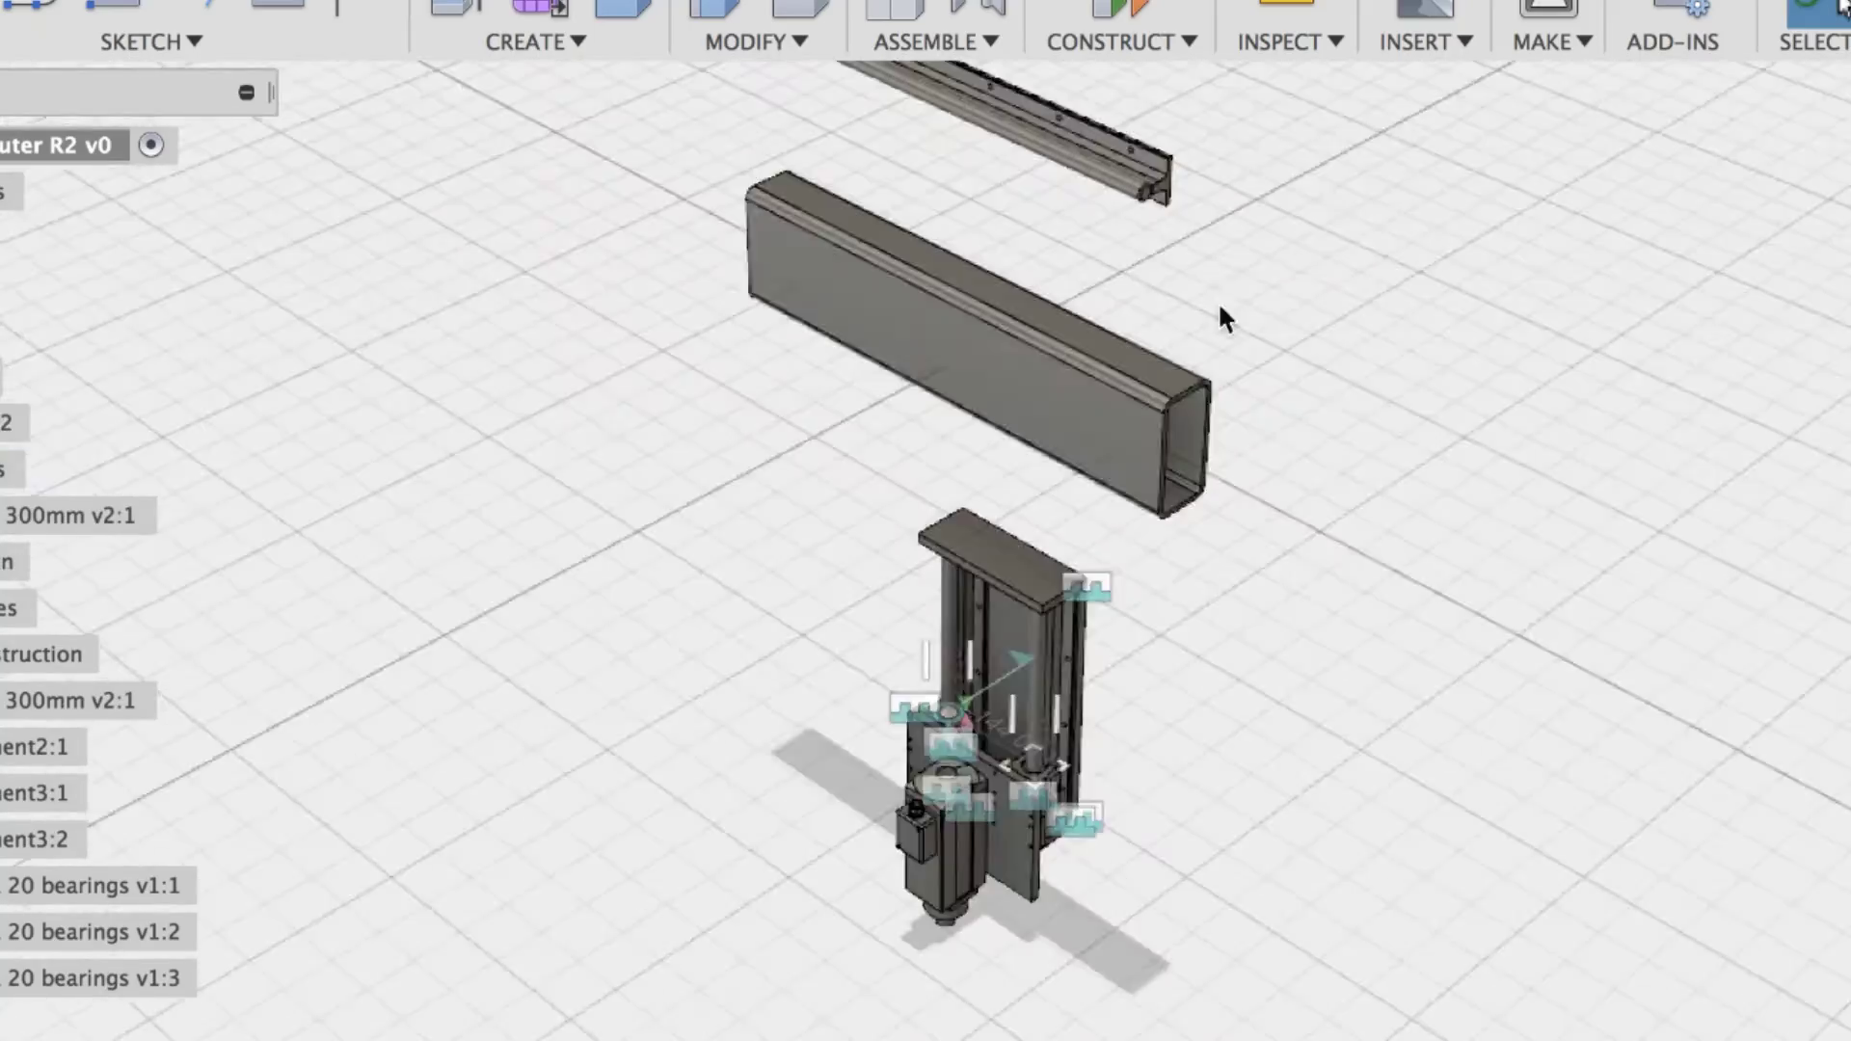
pyautogui.press('j')
pyautogui.rightClick(6, 414)
pyautogui.click(90, 486)
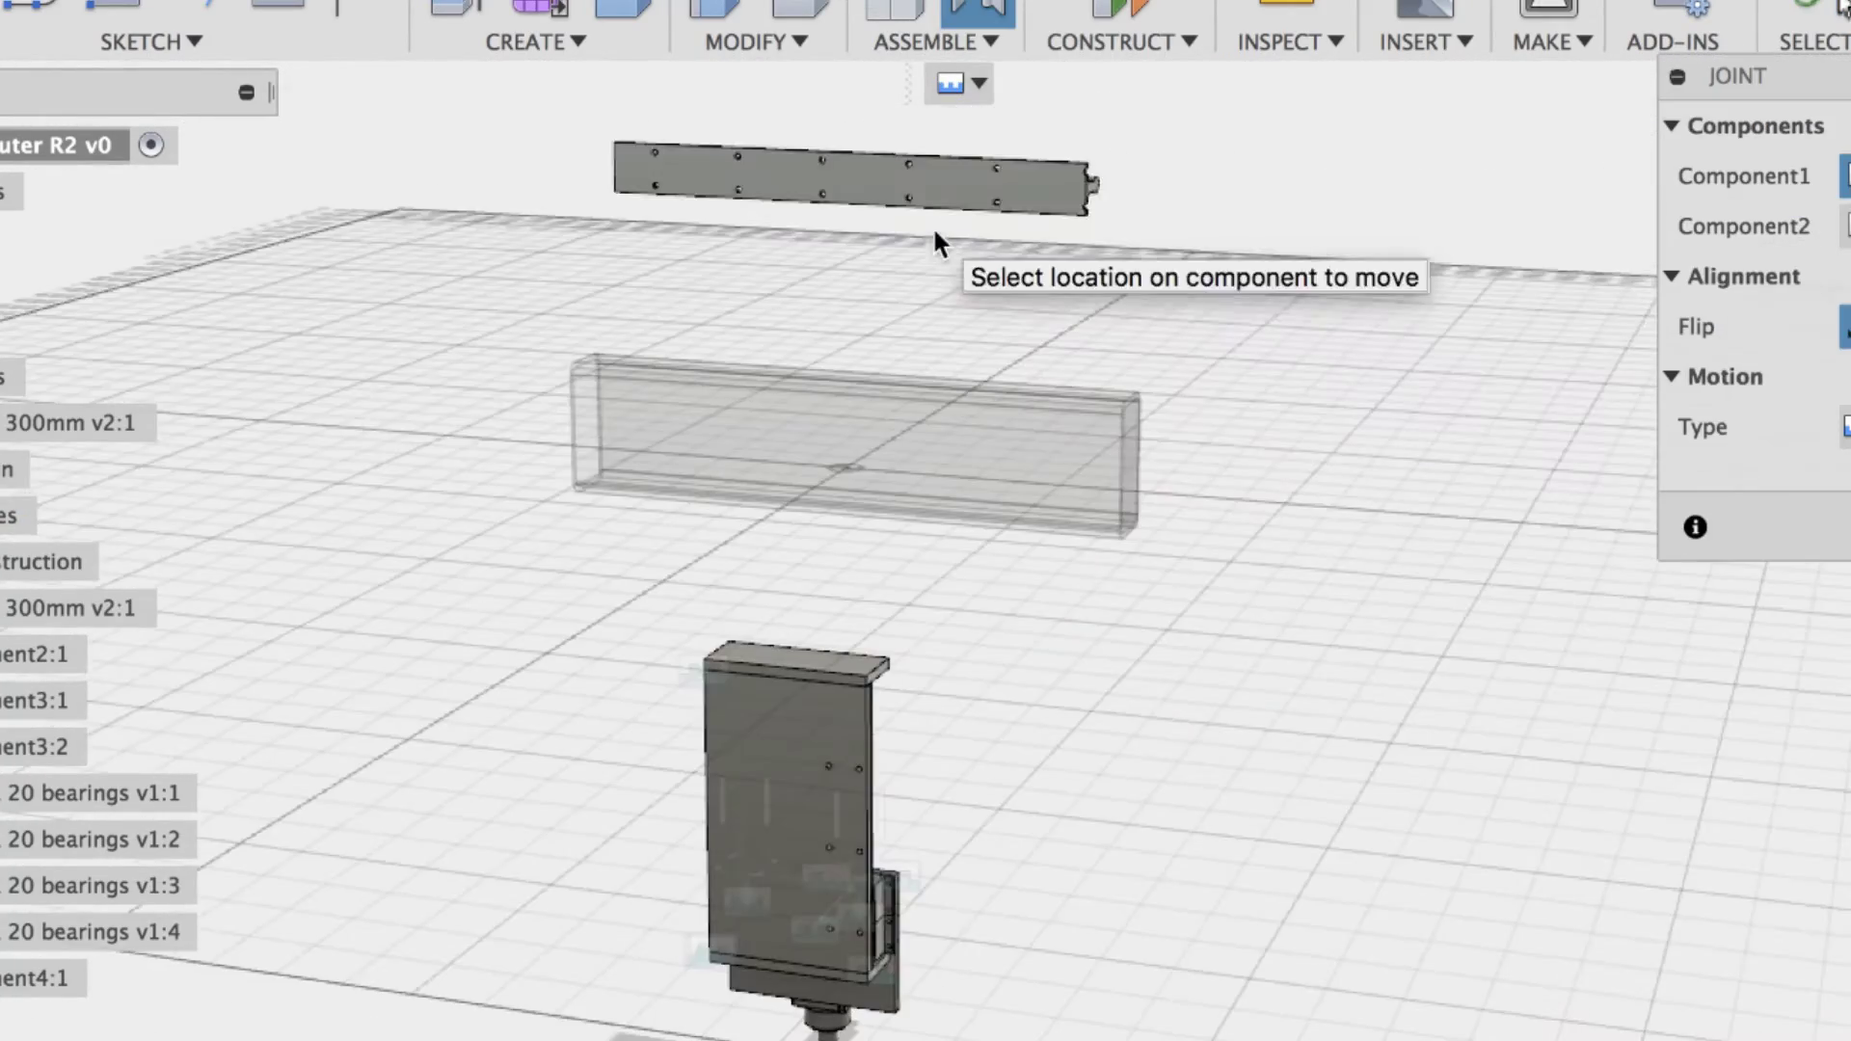
pyautogui.click(633, 151)
pyautogui.click(655, 238)
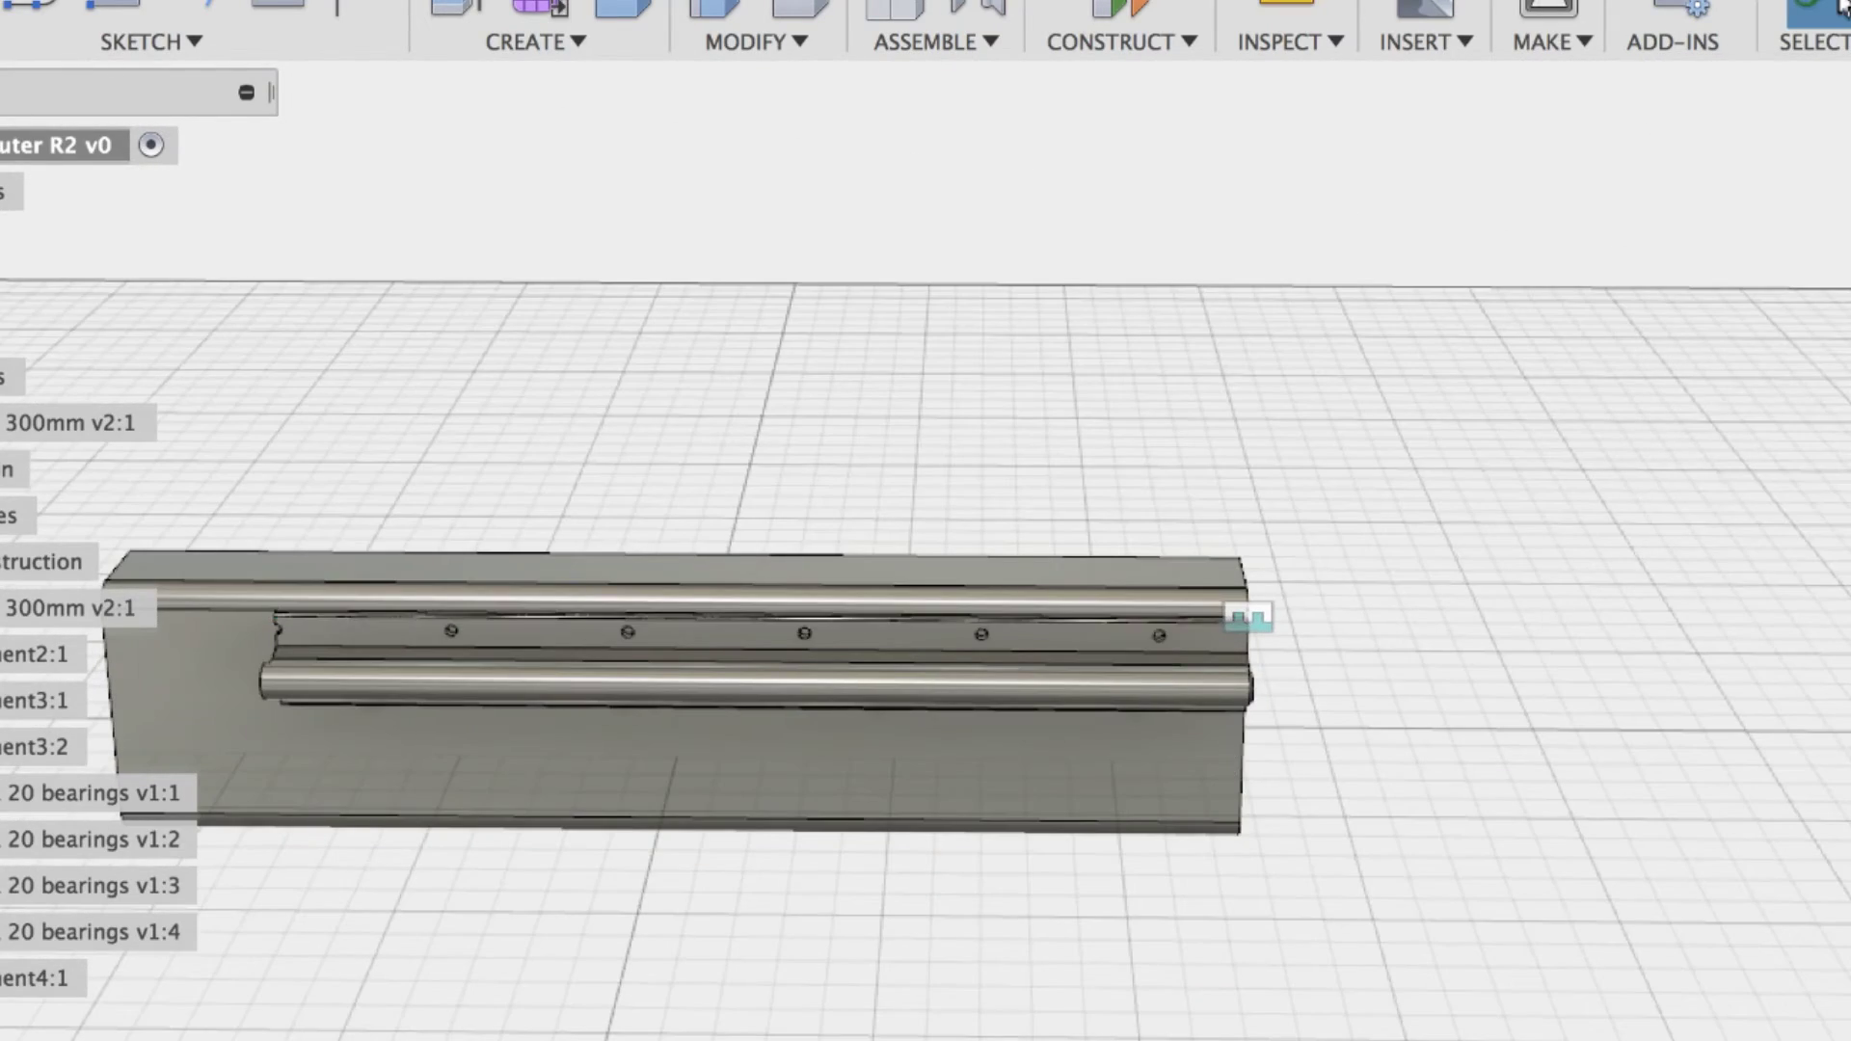
# Extrude the hollow rectangular tube profile again with a distance of 275
pyautogui.rightClick(1783, 1031)
pyautogui.click(1461, 583)
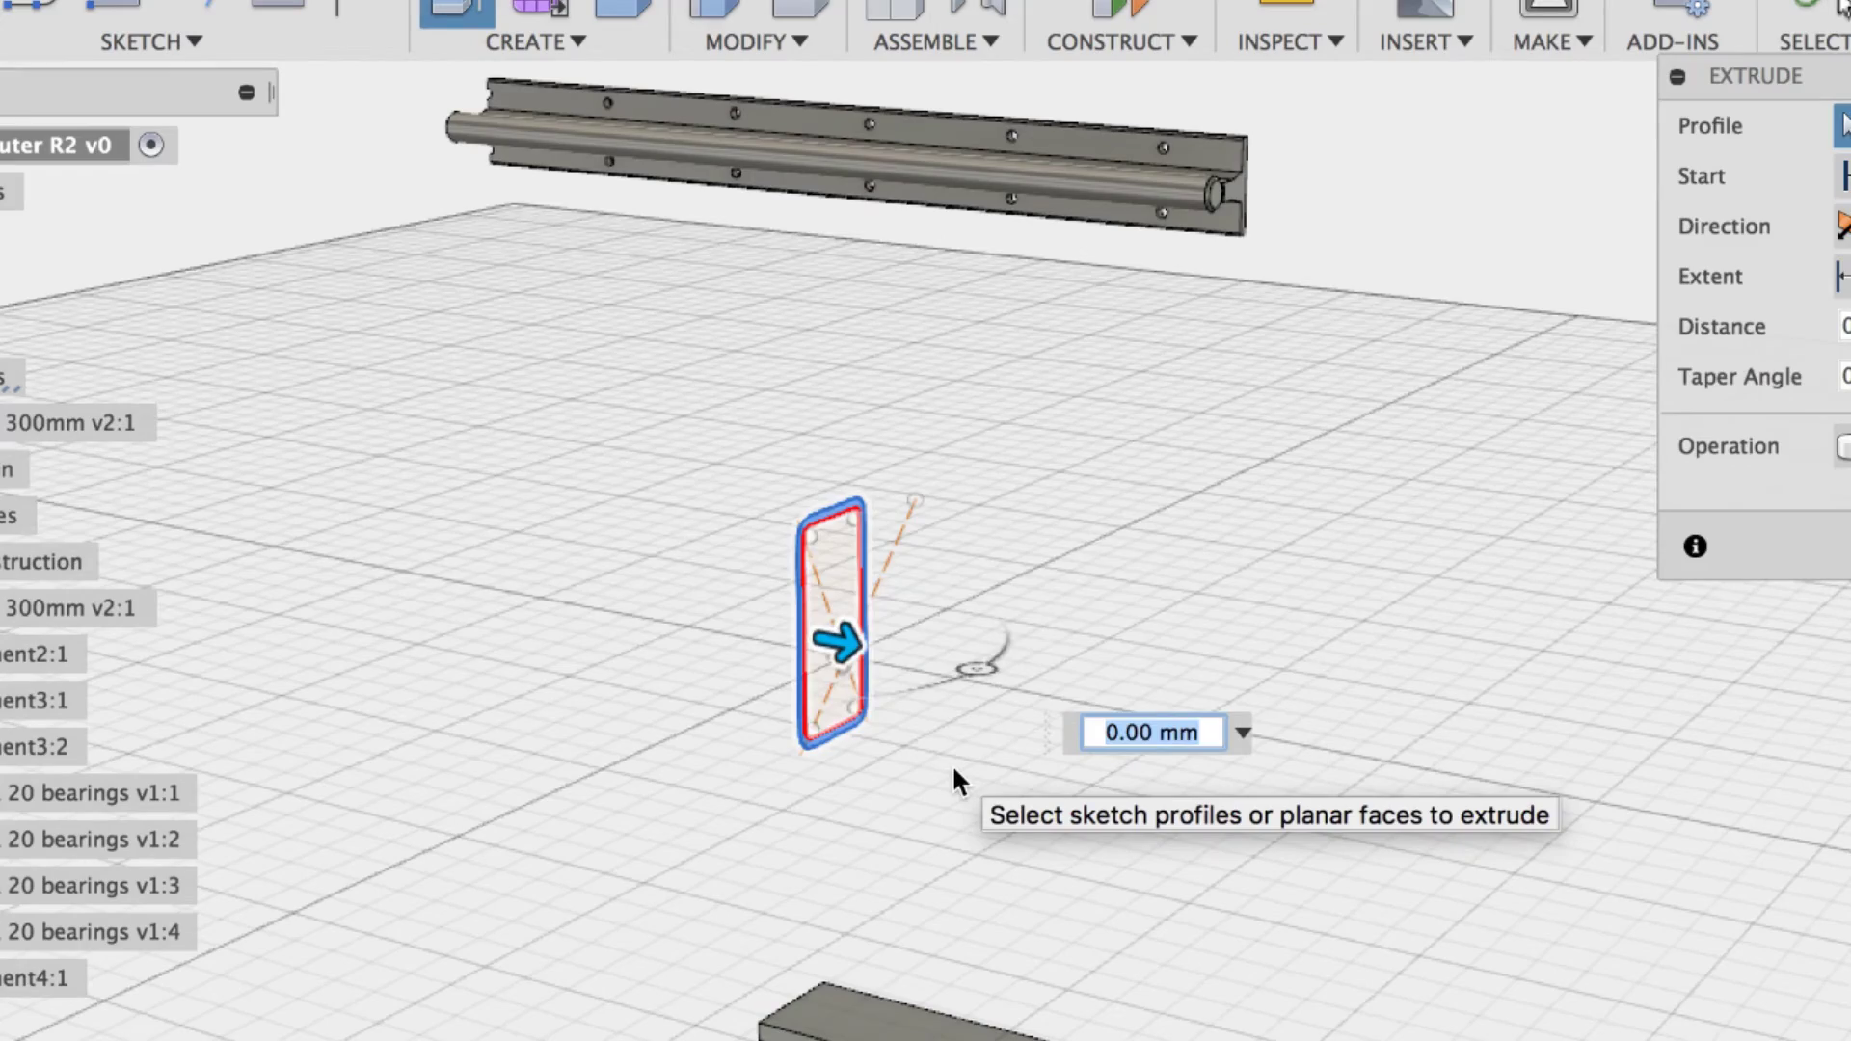
pyautogui.write('275')
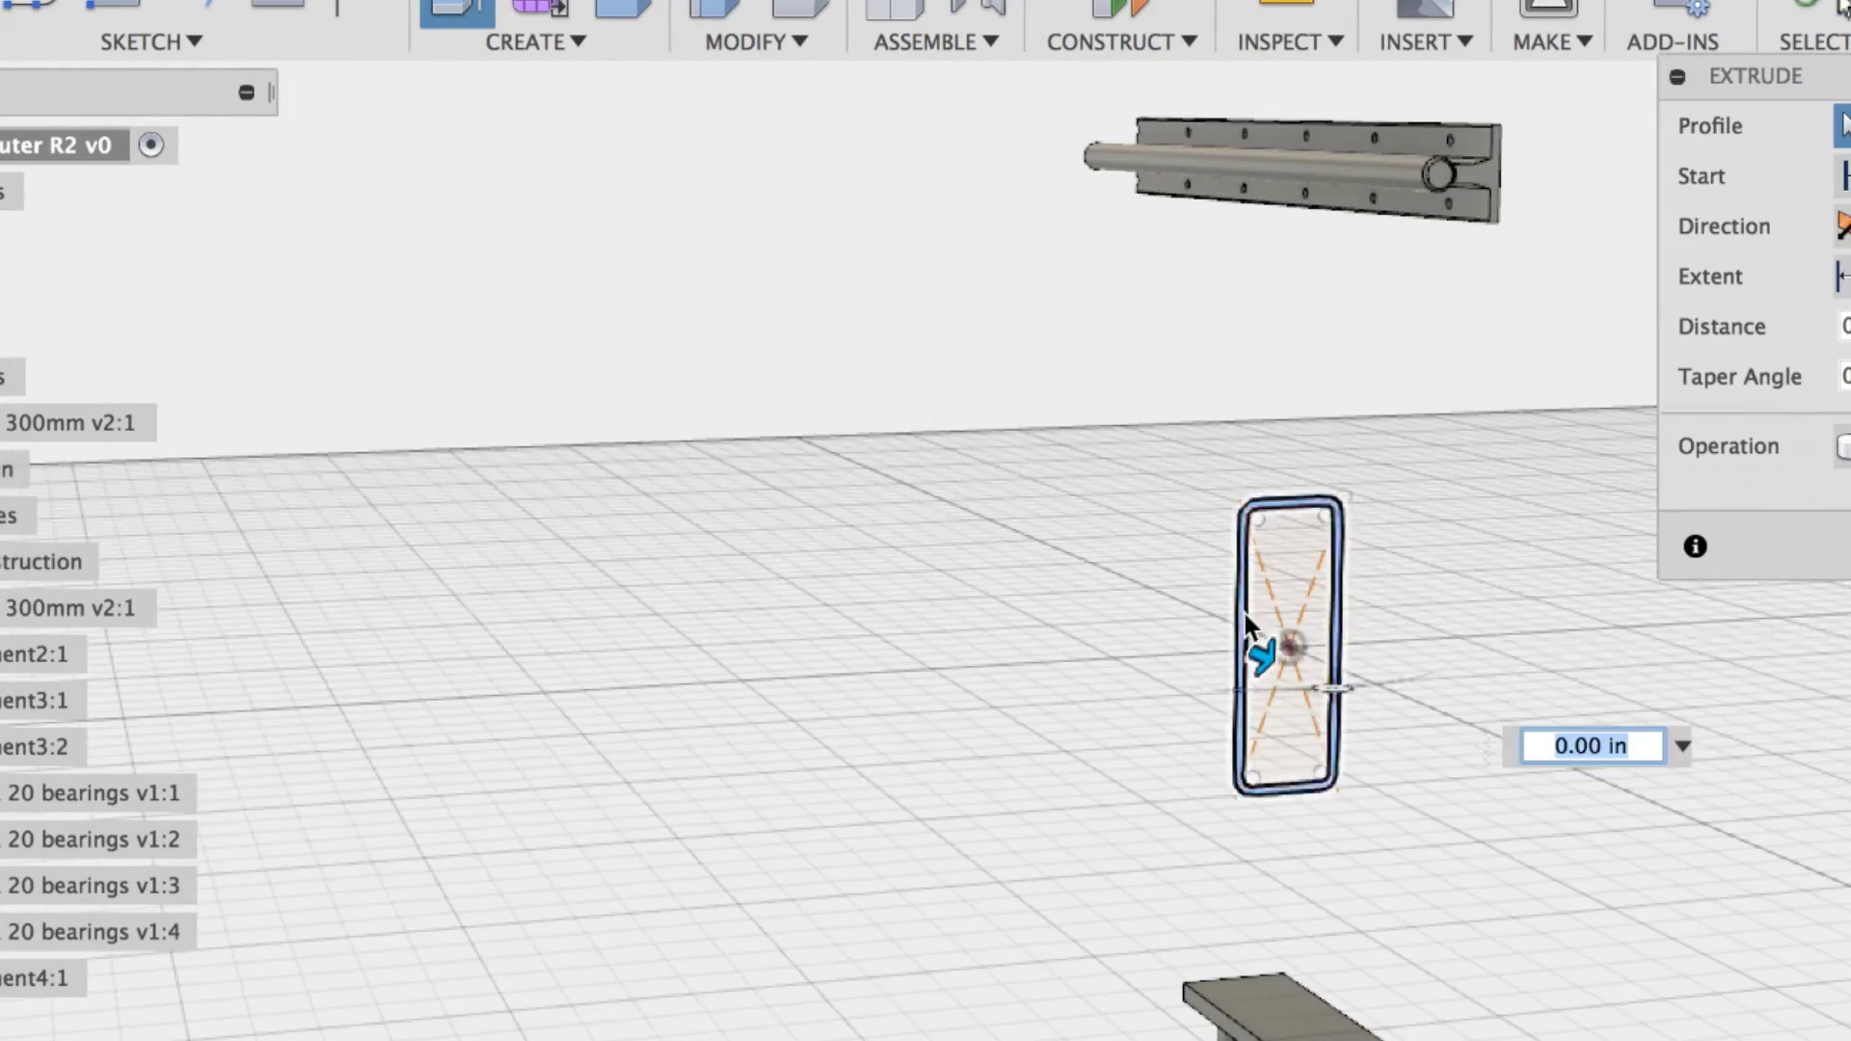
pyautogui.moveTo(1246, 615)
pyautogui.mouseDown()
pyautogui.moveTo(1430, 559)
pyautogui.moveTo(1454, 738)
pyautogui.mouseUp()
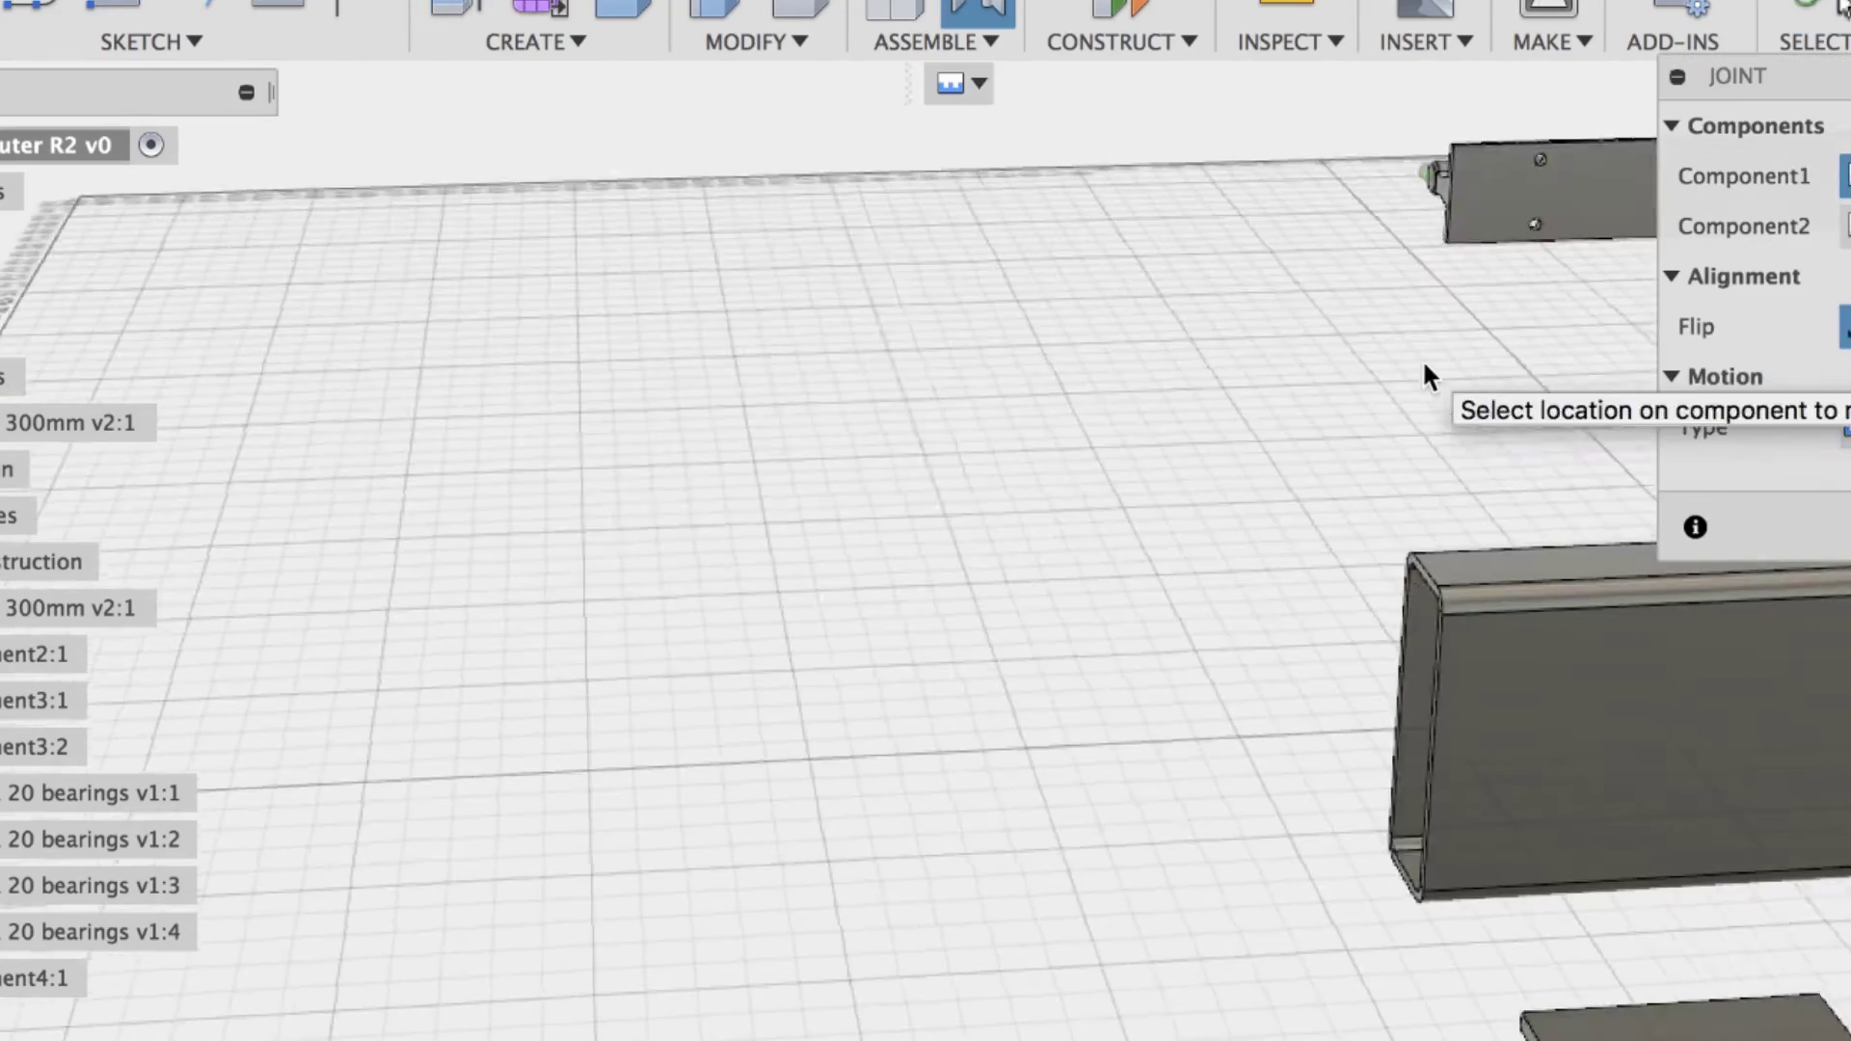
# Join two linear rails to the tube's side face, one along its upper edge and one along its lower edge
pyautogui.click(1357, 590)
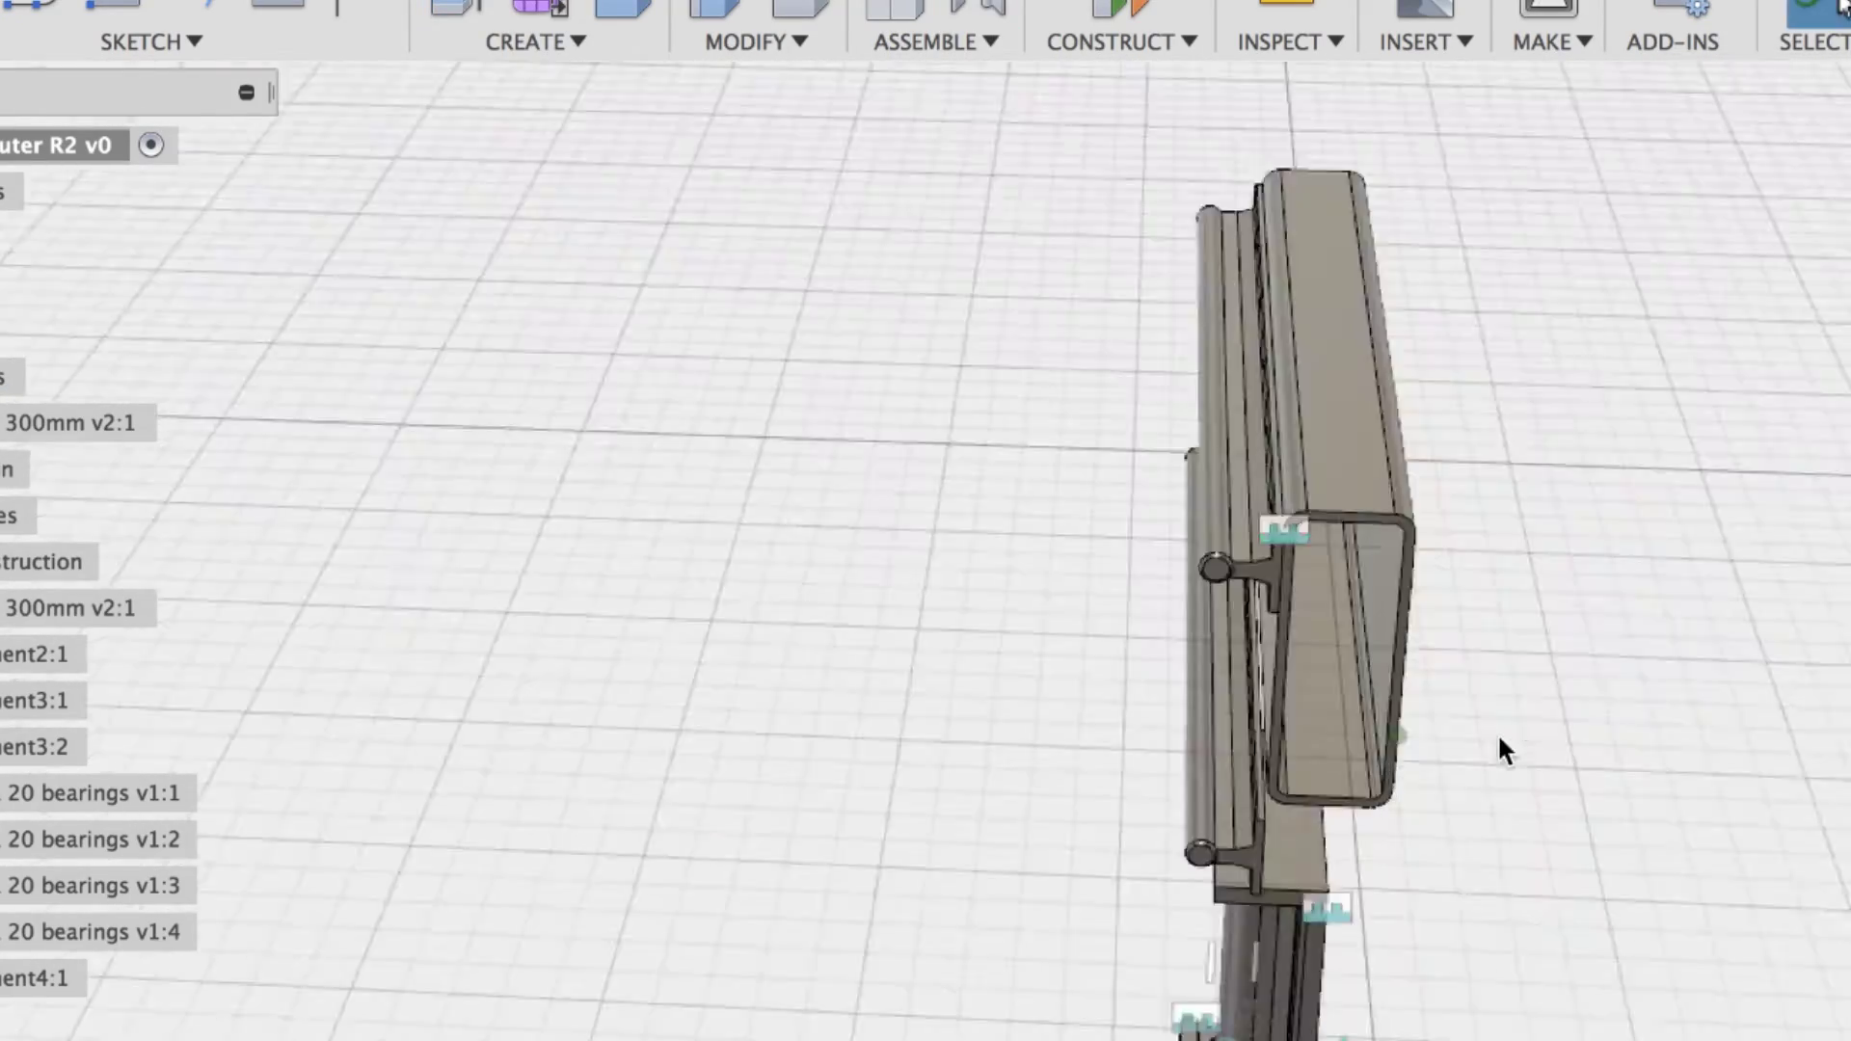
pyautogui.click(1349, 916)
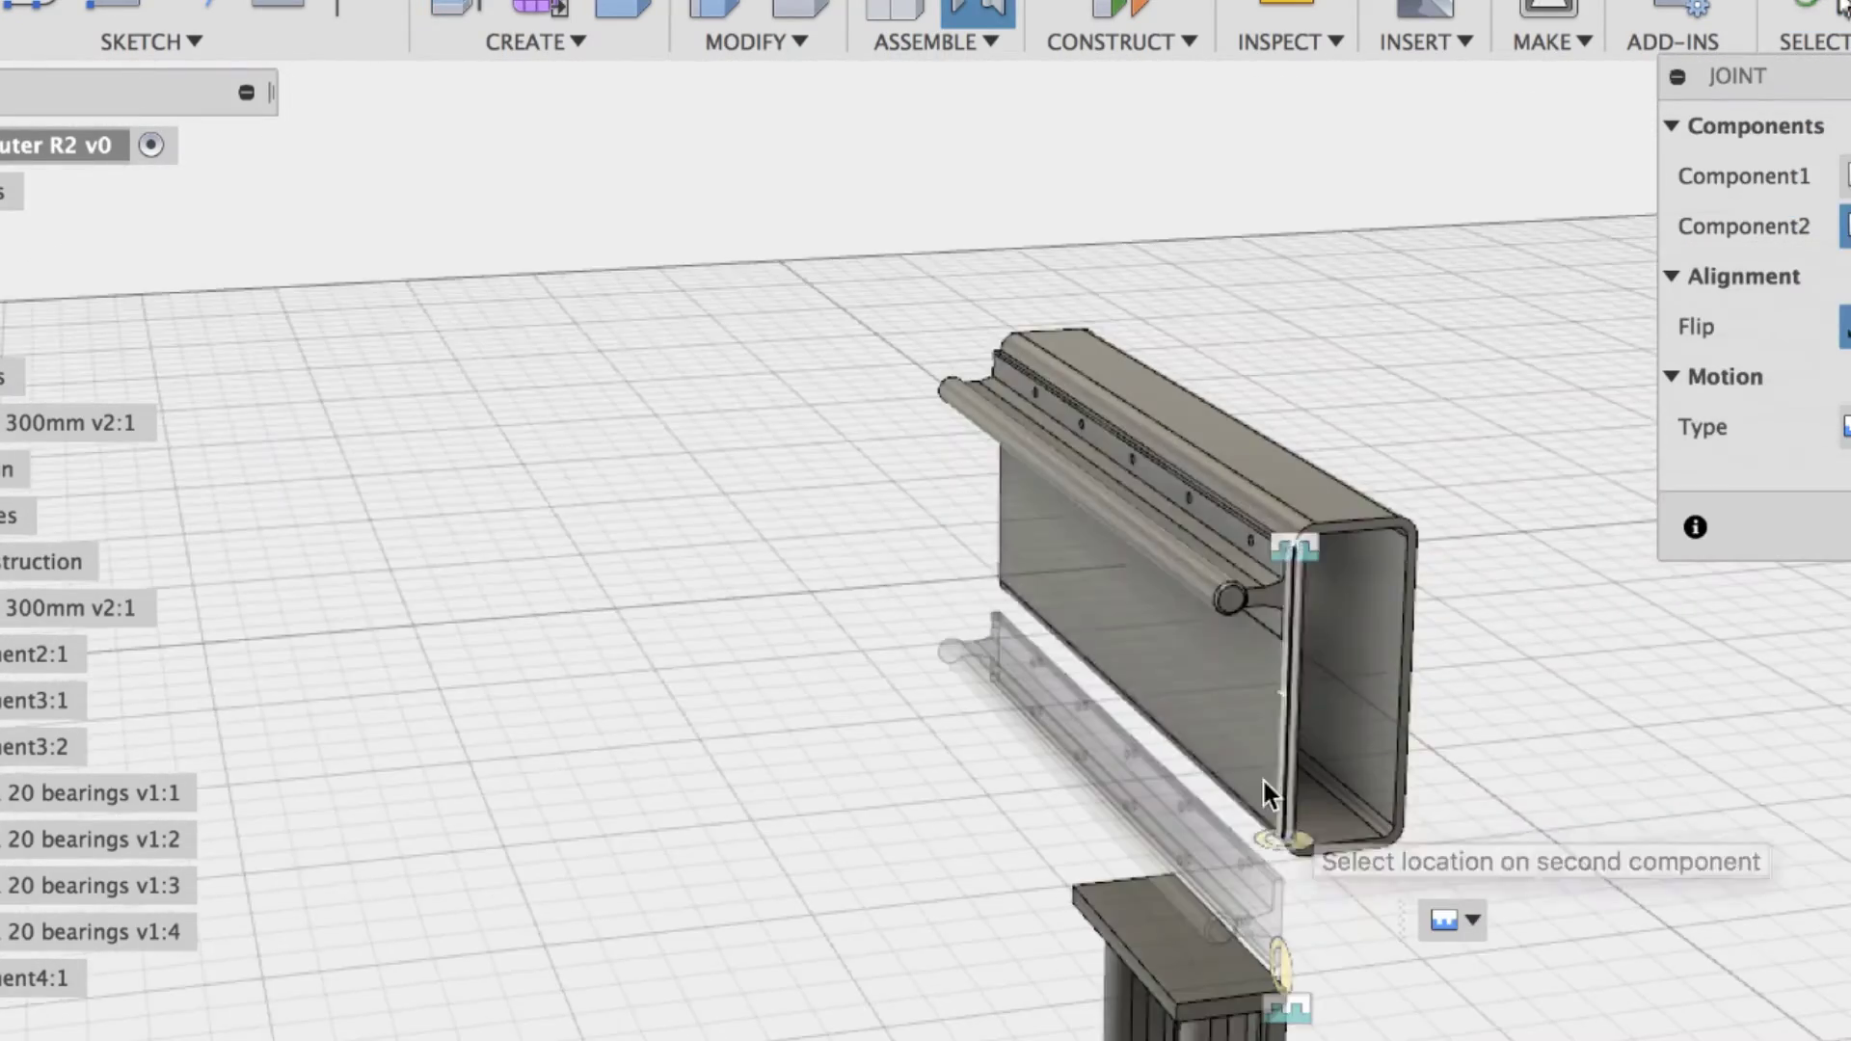
pyautogui.click(1282, 786)
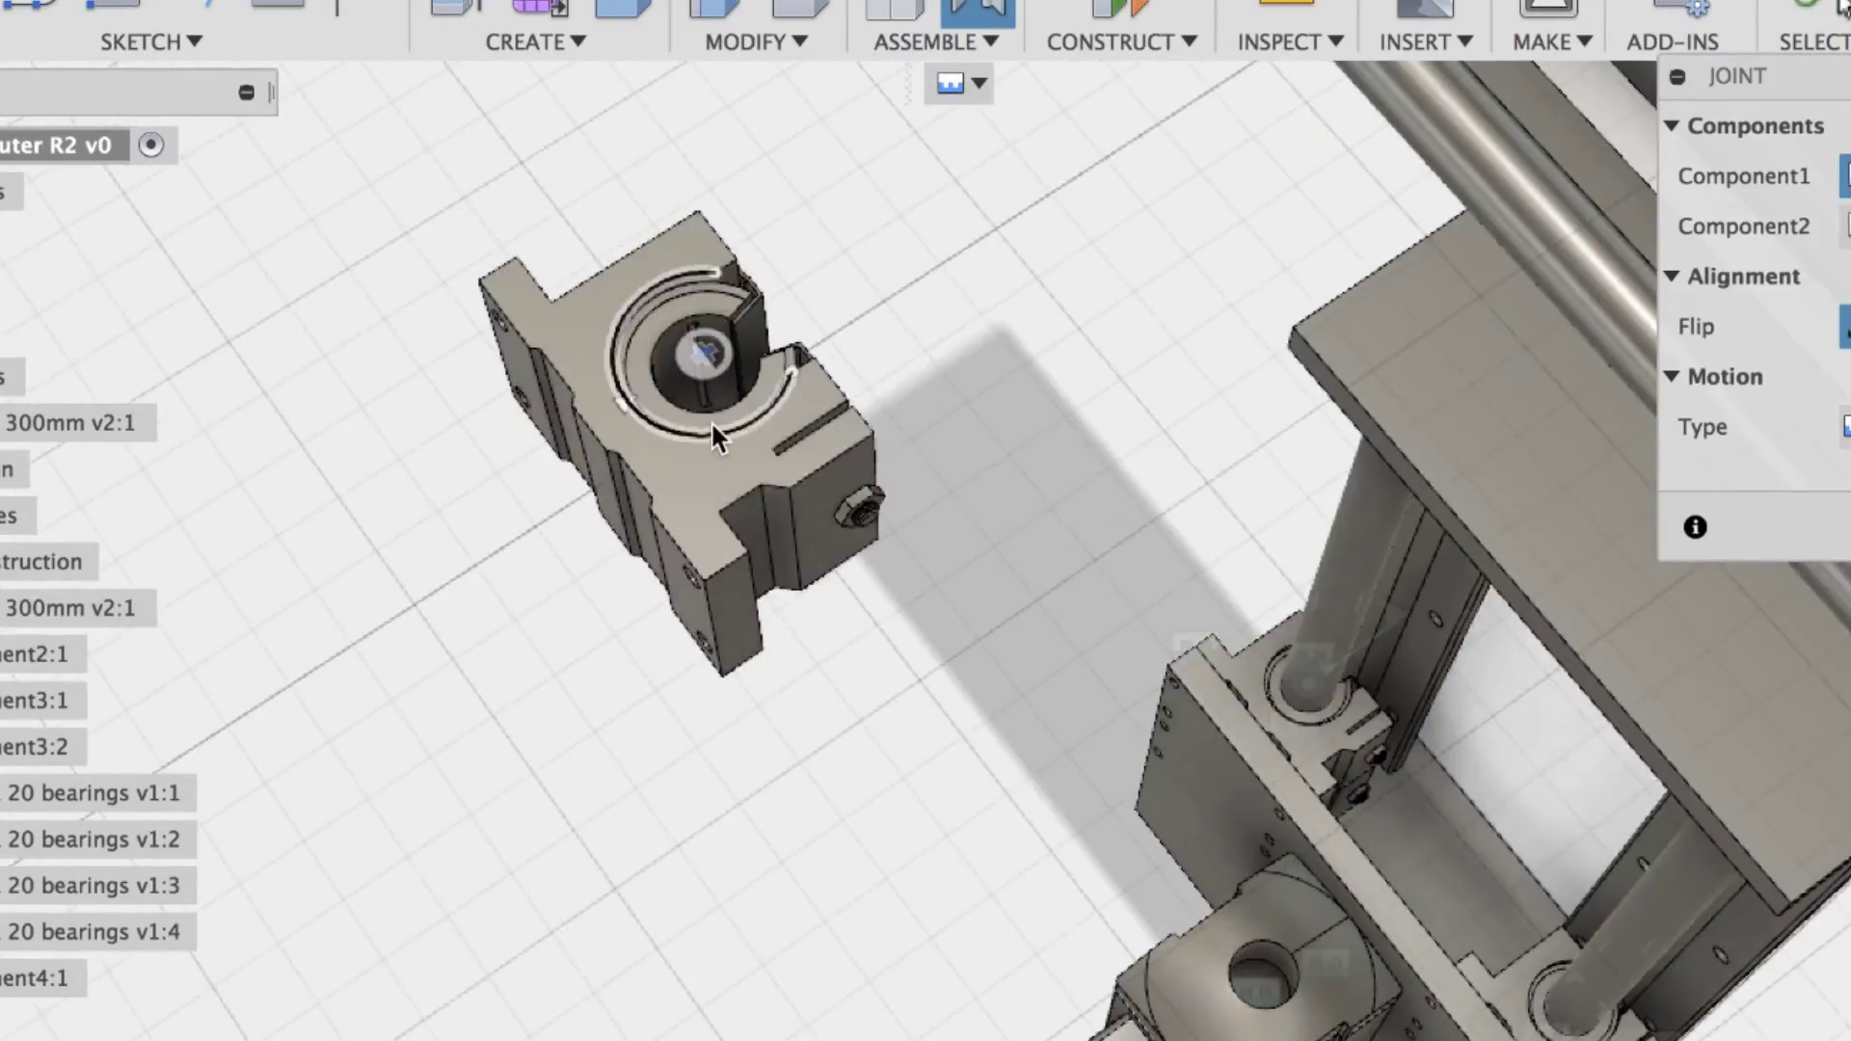
# Join the loose SBR20 bearing block to the tube's upper rail, aligning its bore with the rail shaft
pyautogui.click(709, 420)
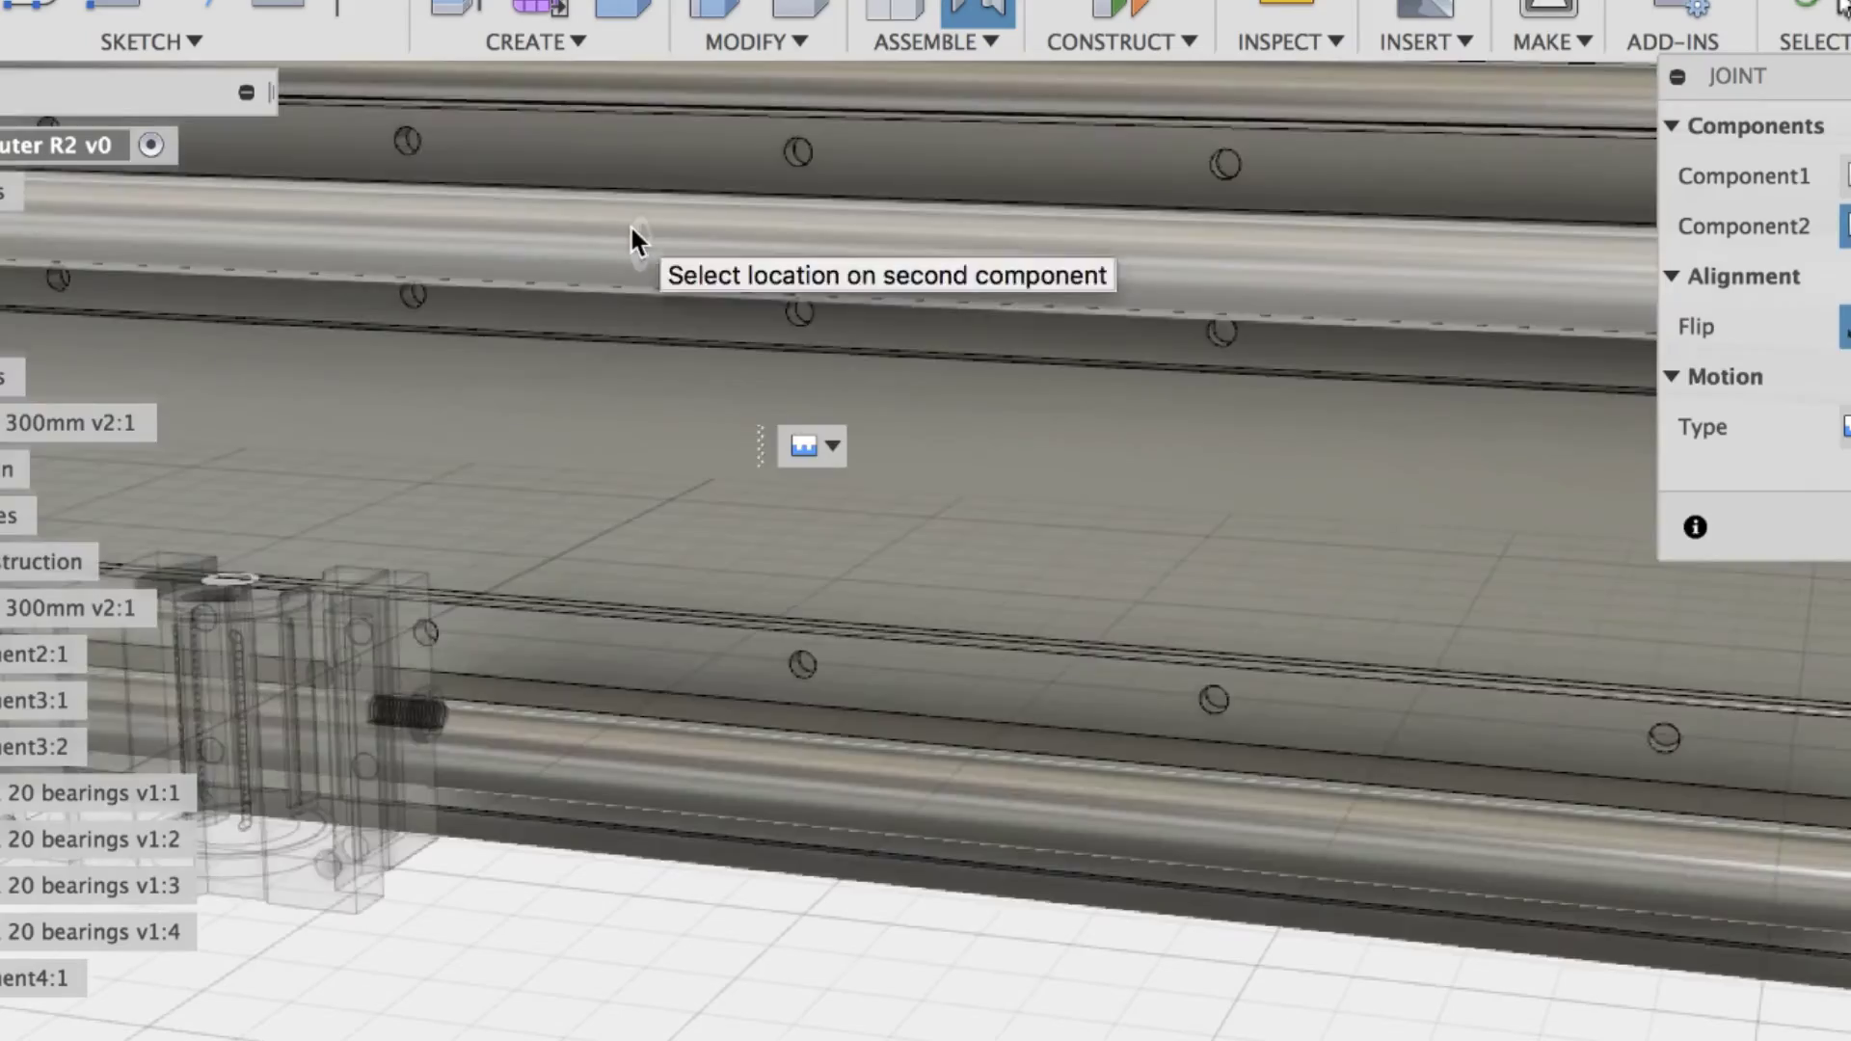
pyautogui.click(632, 237)
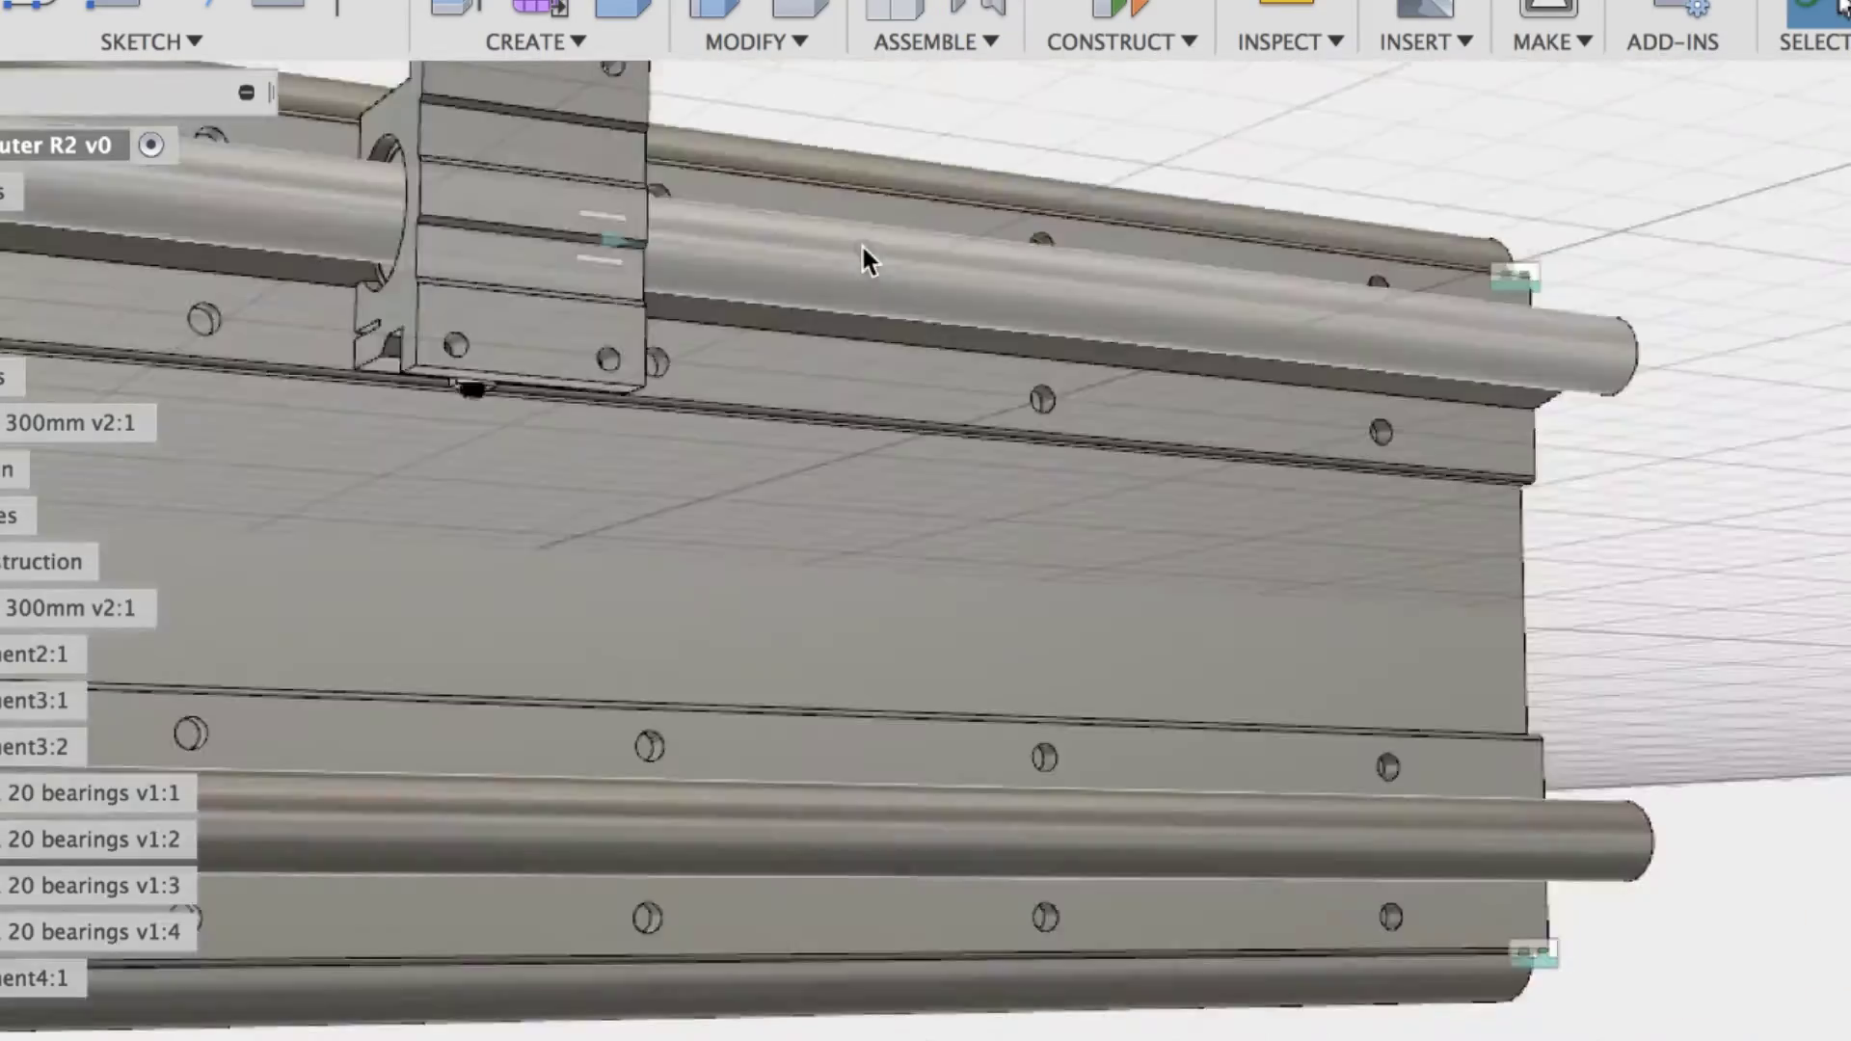